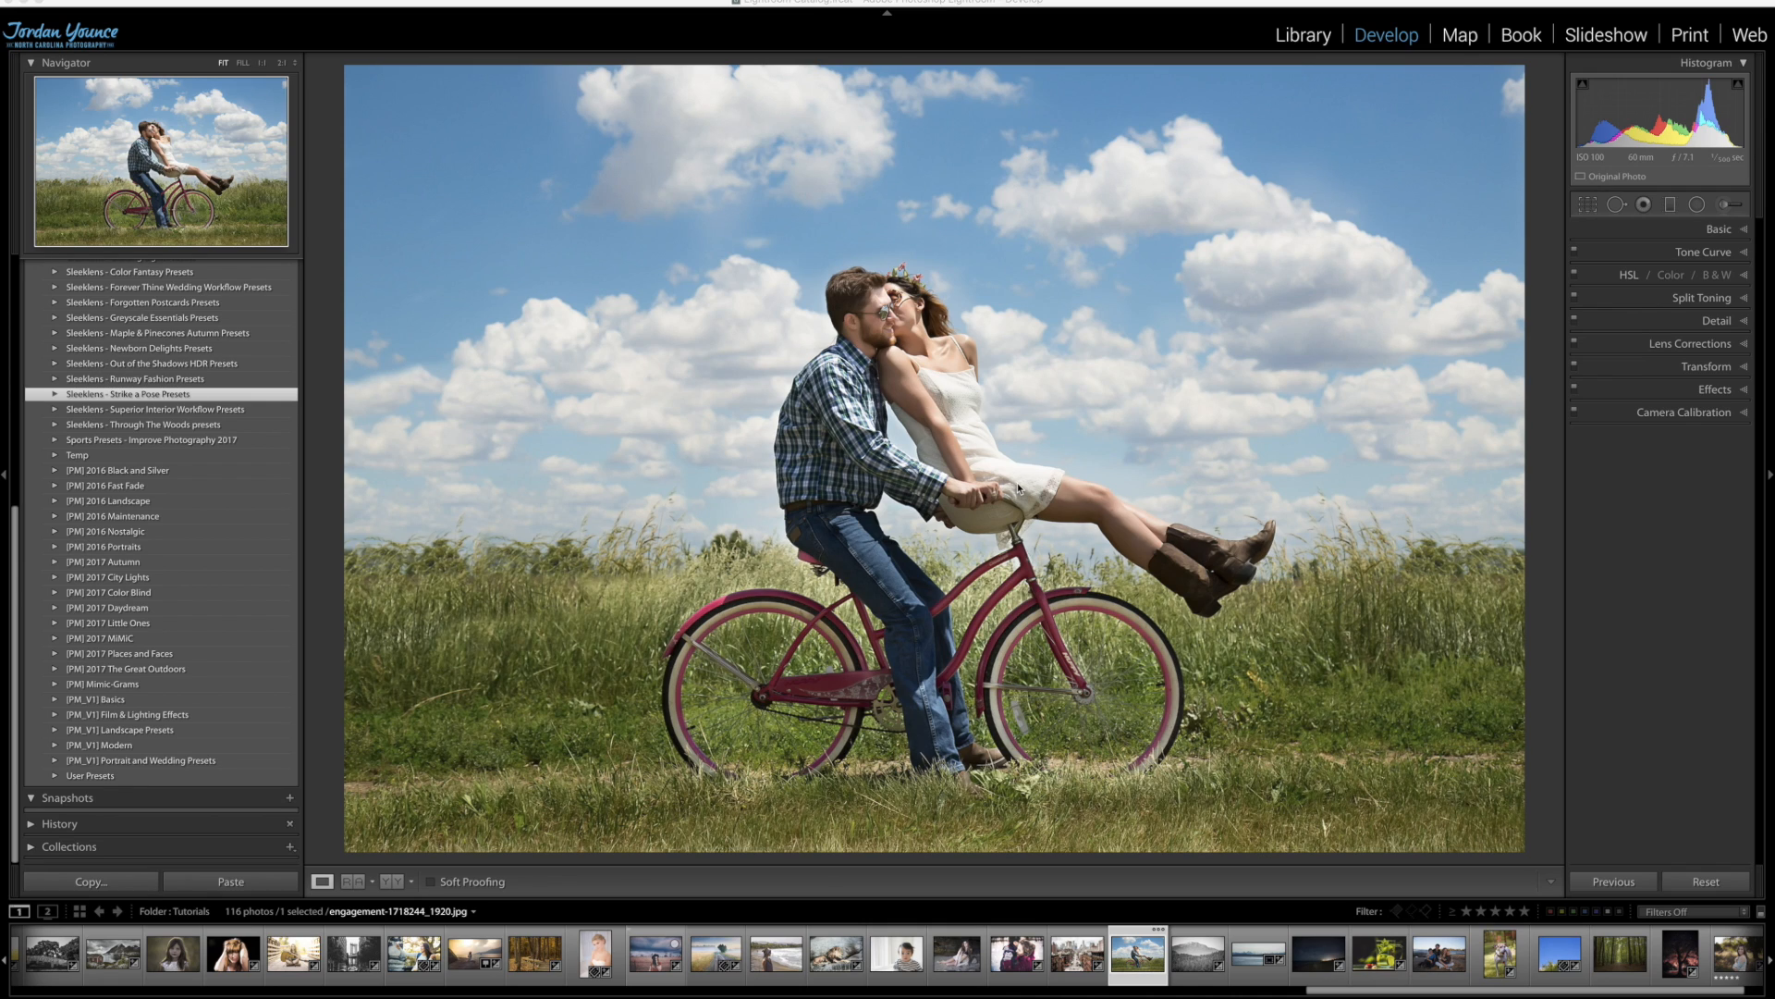
Set Temp to +6, Highlights to -92, Shadows to +58, Clarity to +14 and Vibrance to +28, and compare the photo before and after
left_click(1726, 229)
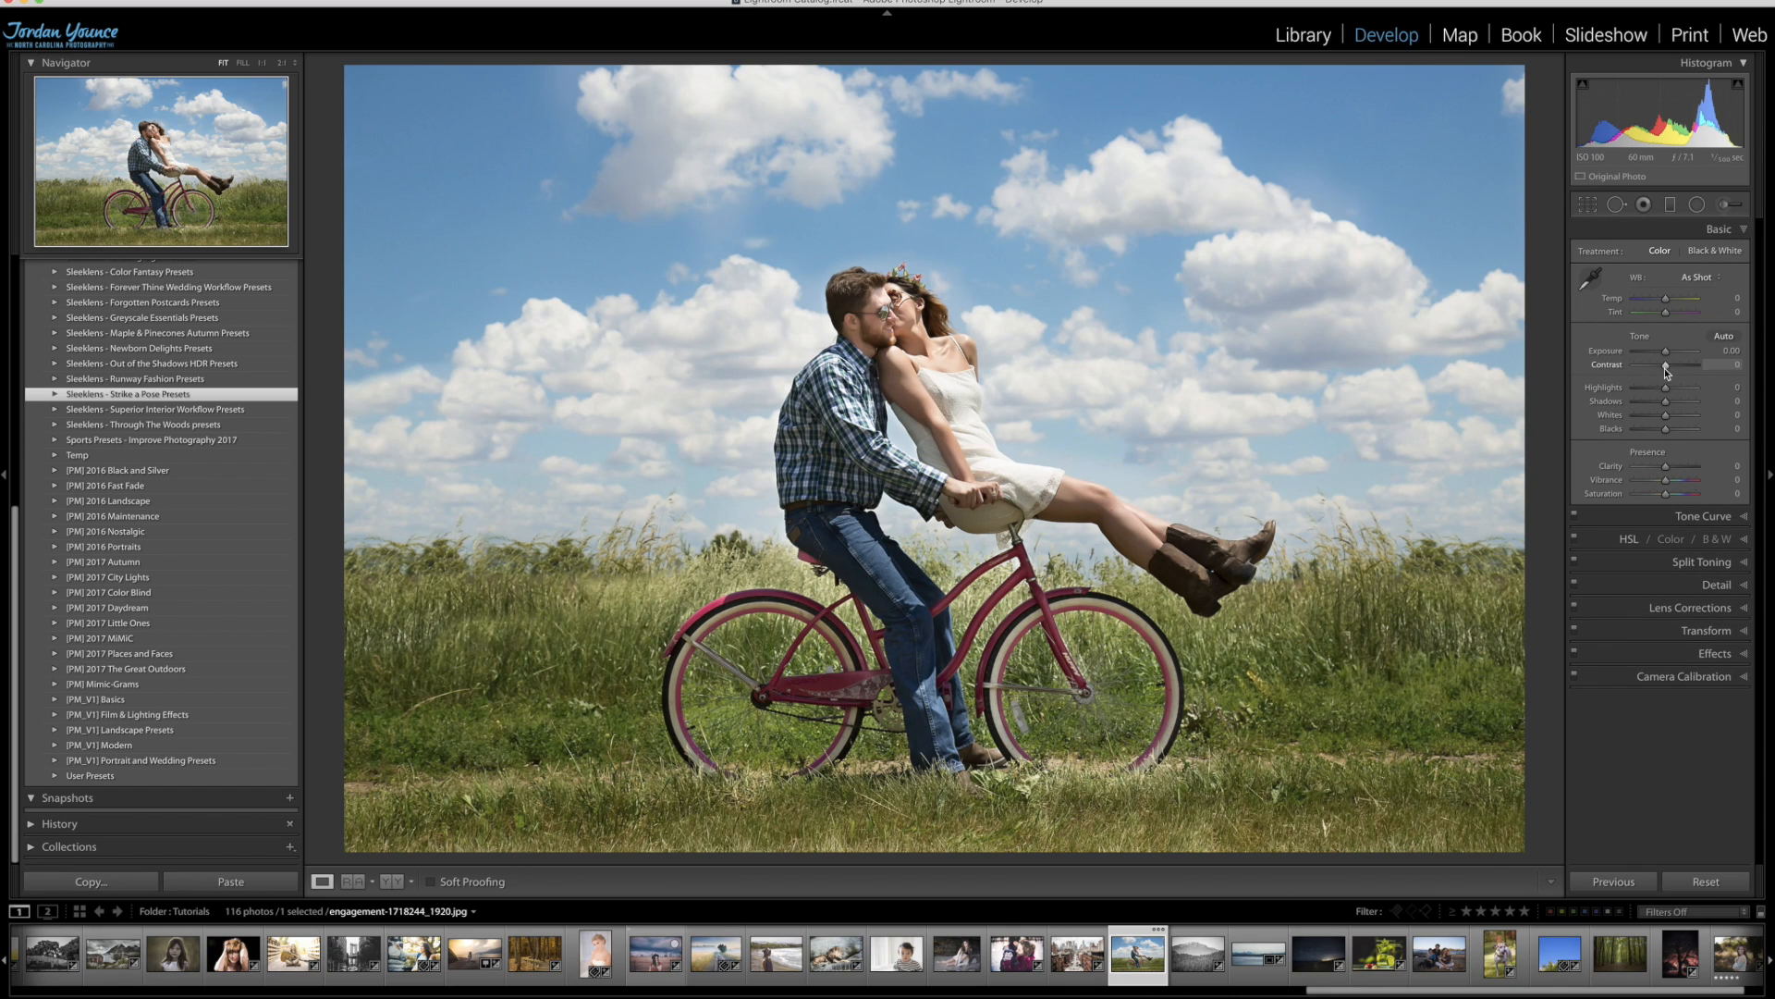
left_click_drag(1666, 391, 1637, 388)
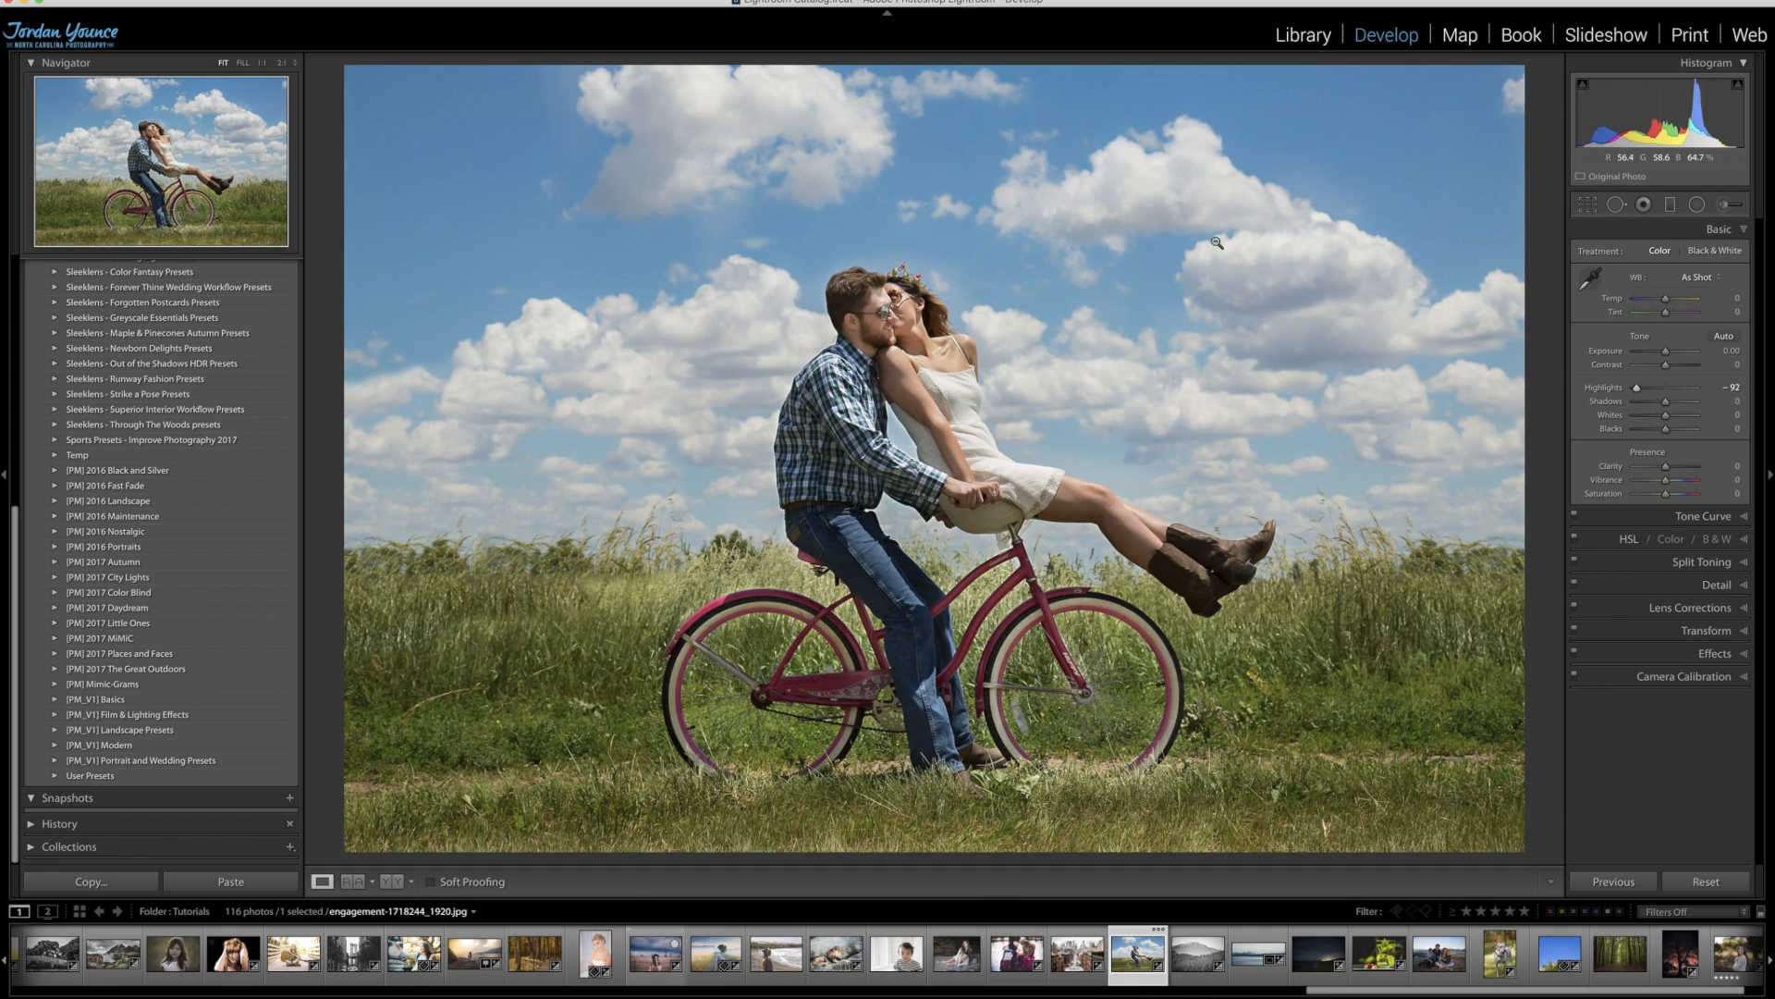
mouse_move(1666, 401)
left_mouse_down()
mouse_move(1684, 407)
mouse_move(1635, 405)
mouse_move(1687, 405)
left_mouse_up()
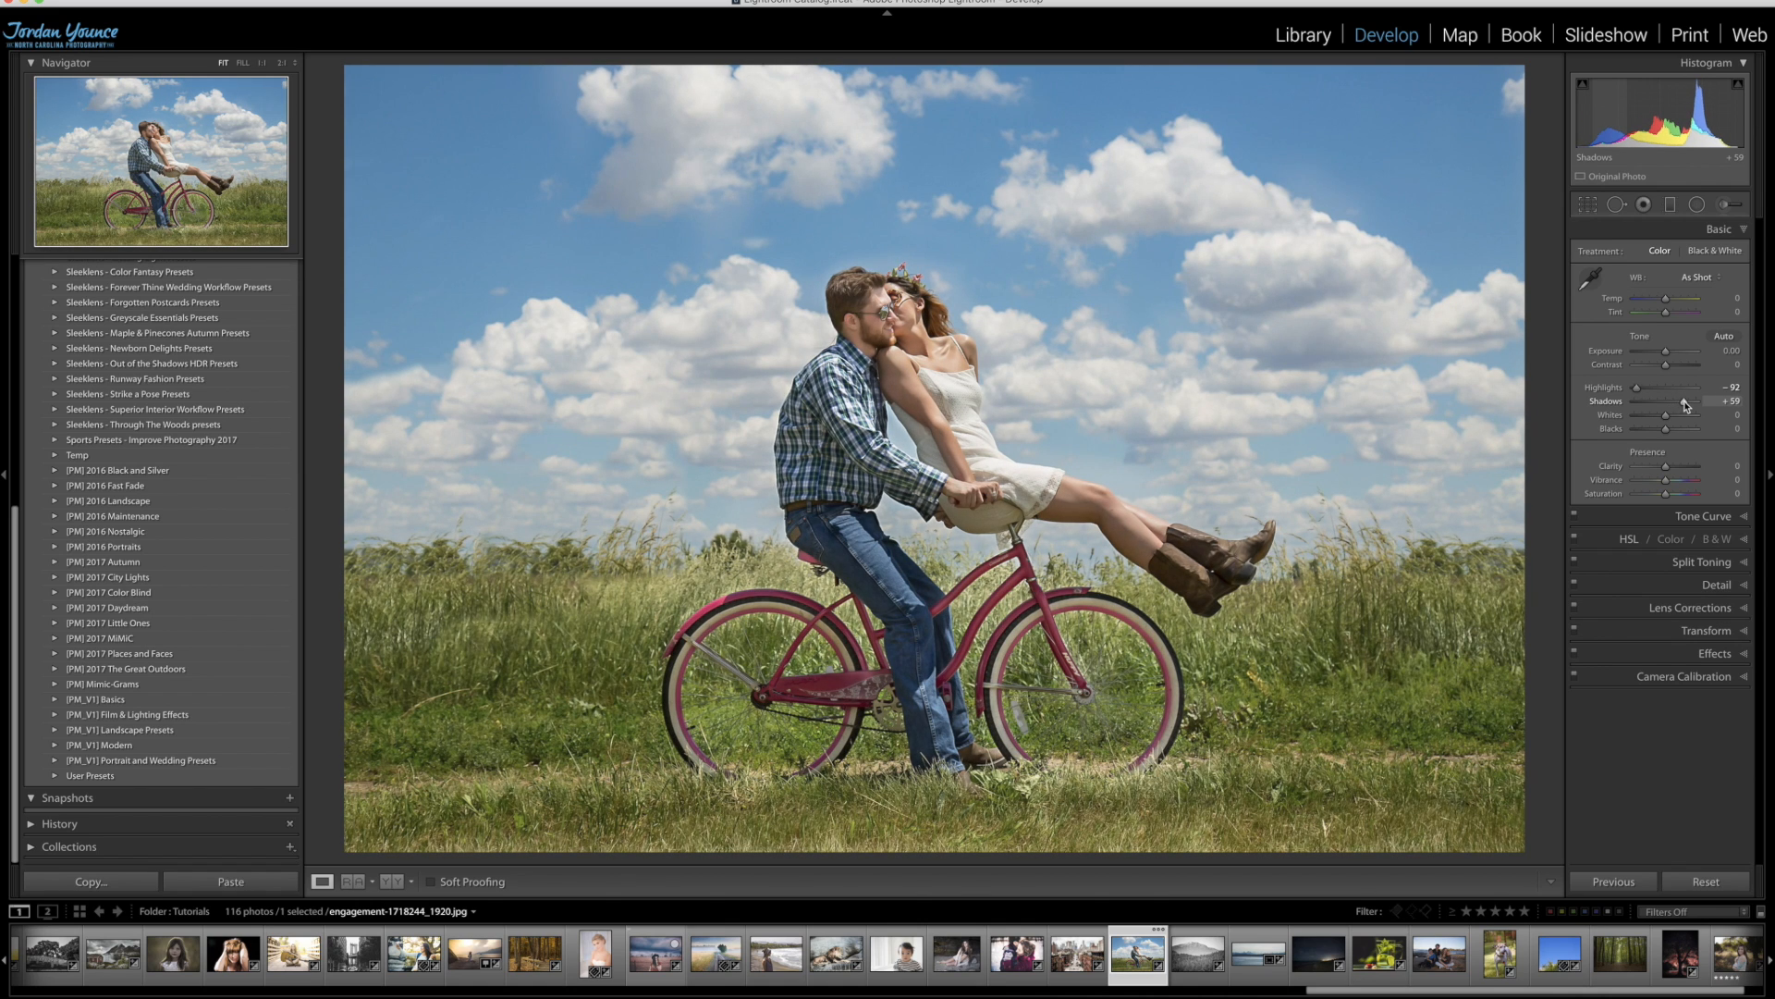
left_click_drag(1664, 480, 1664, 484)
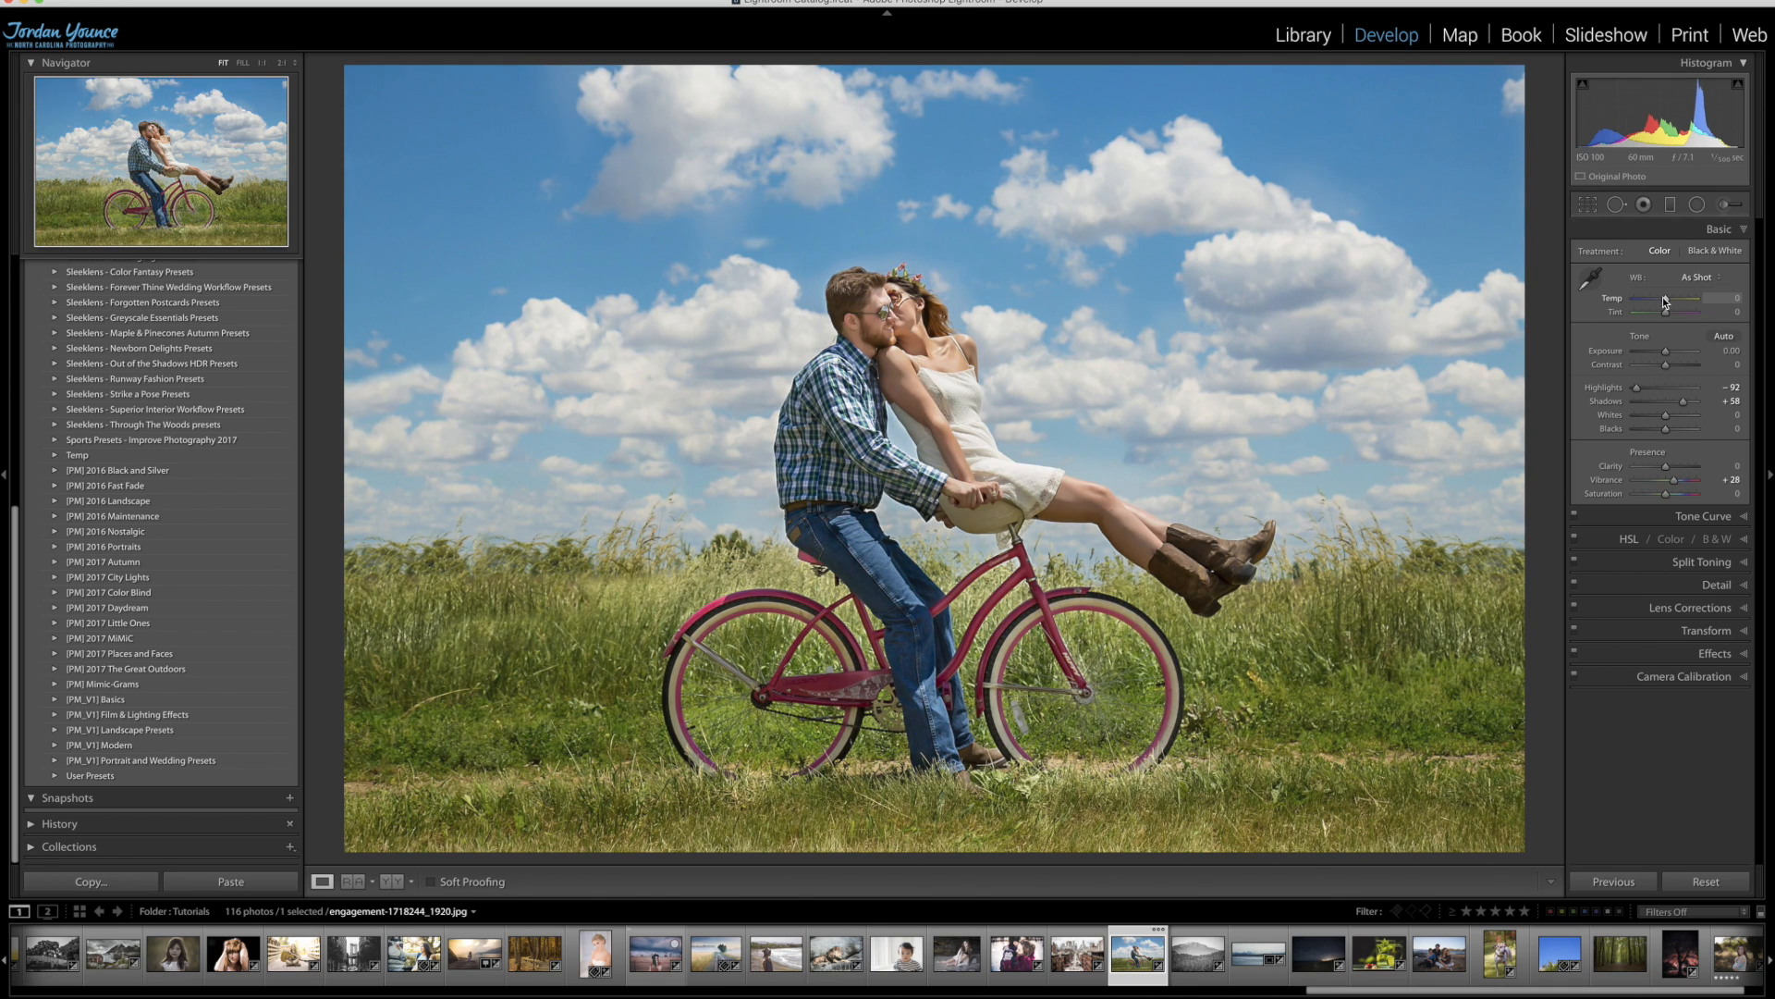
left_click_drag(1665, 299, 1667, 299)
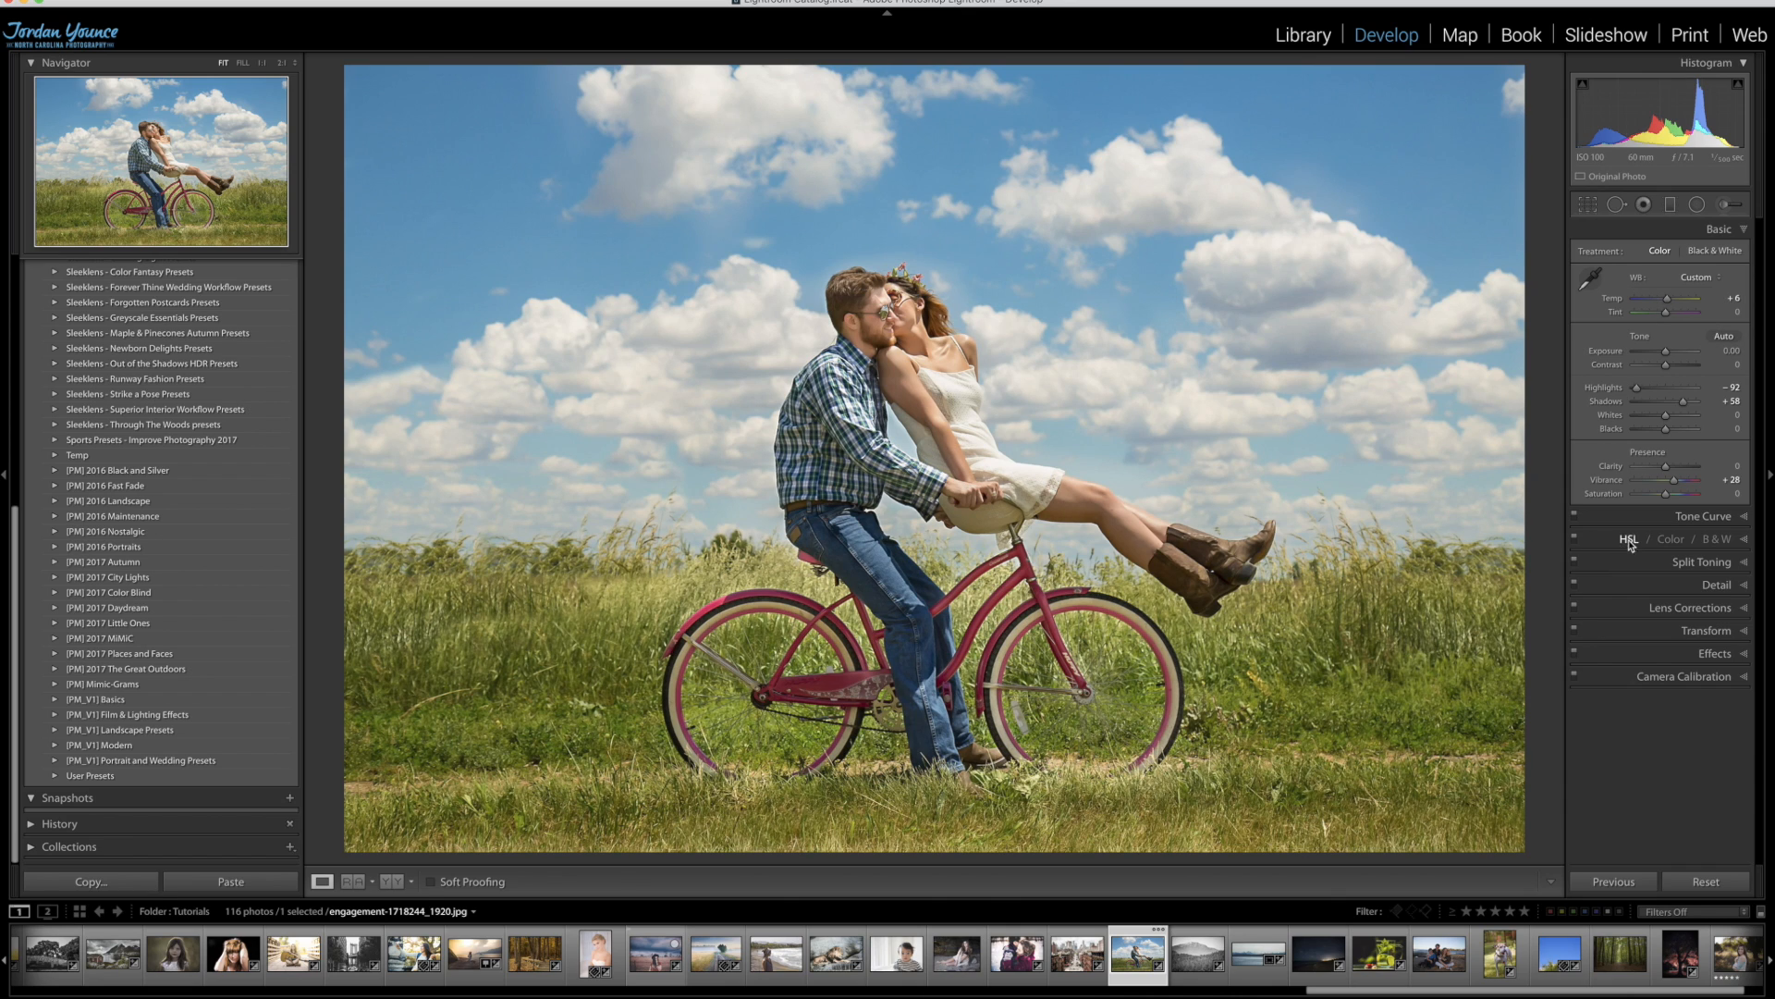
left_click_drag(1665, 468, 1672, 471)
left_click(390, 883)
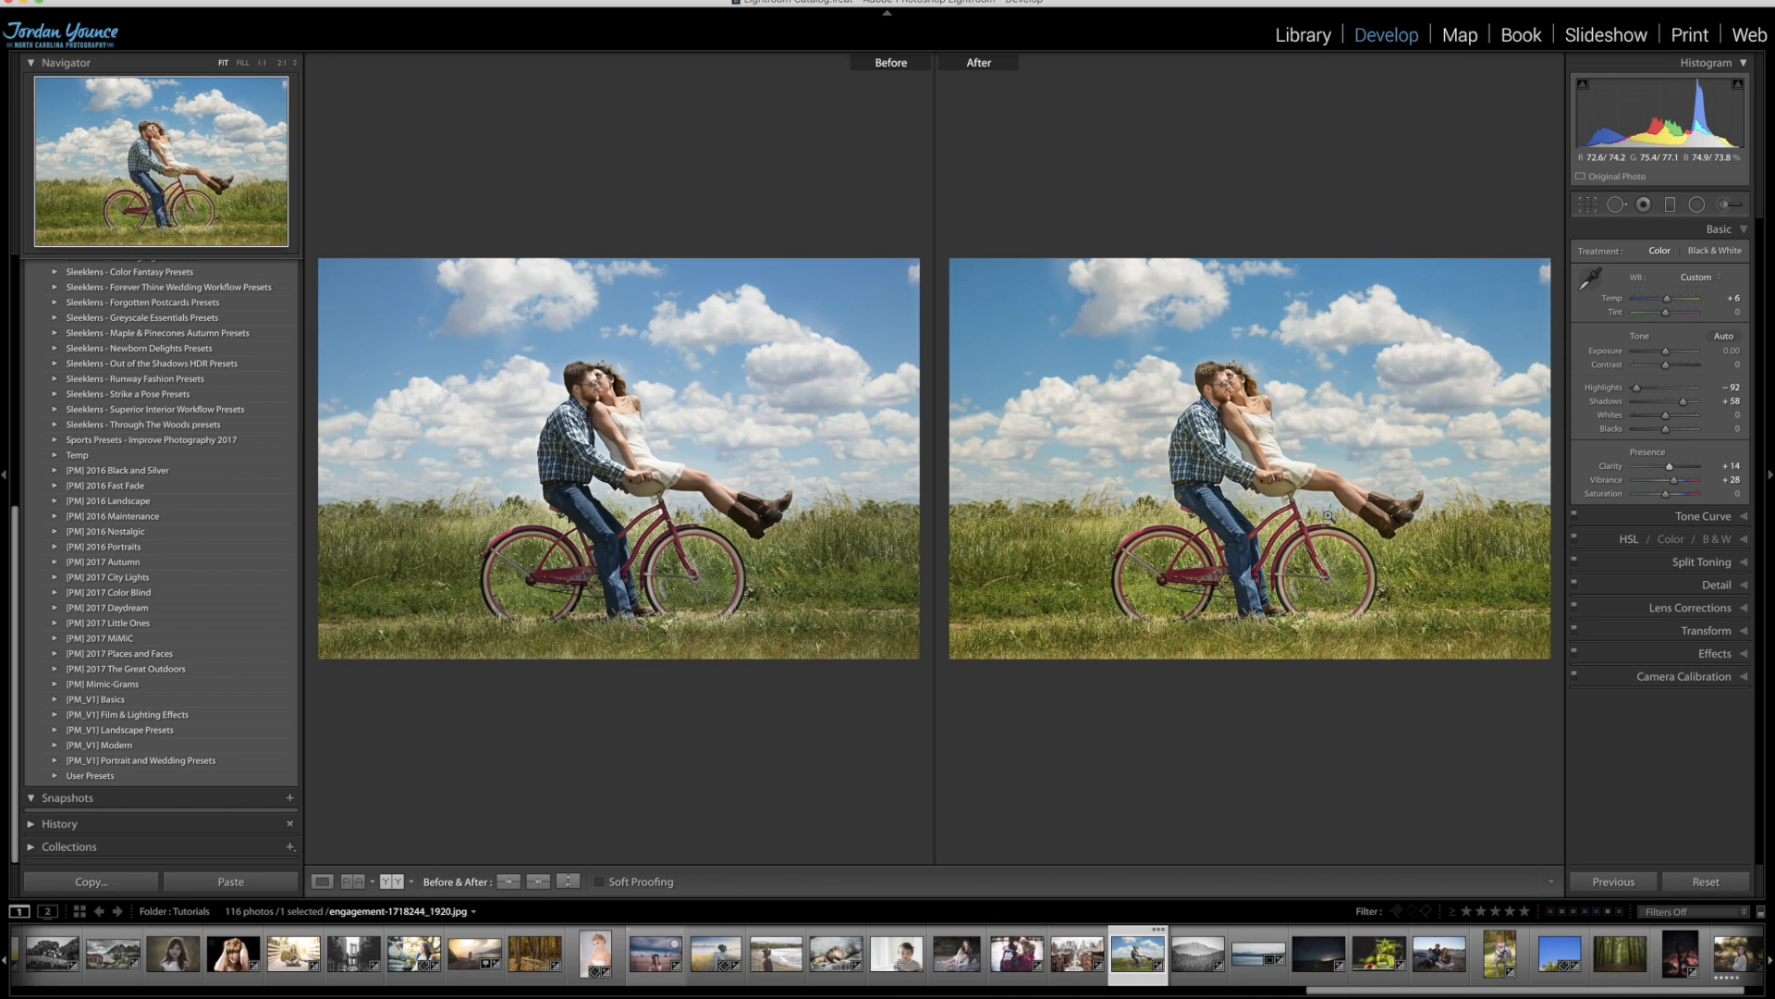
key("y")
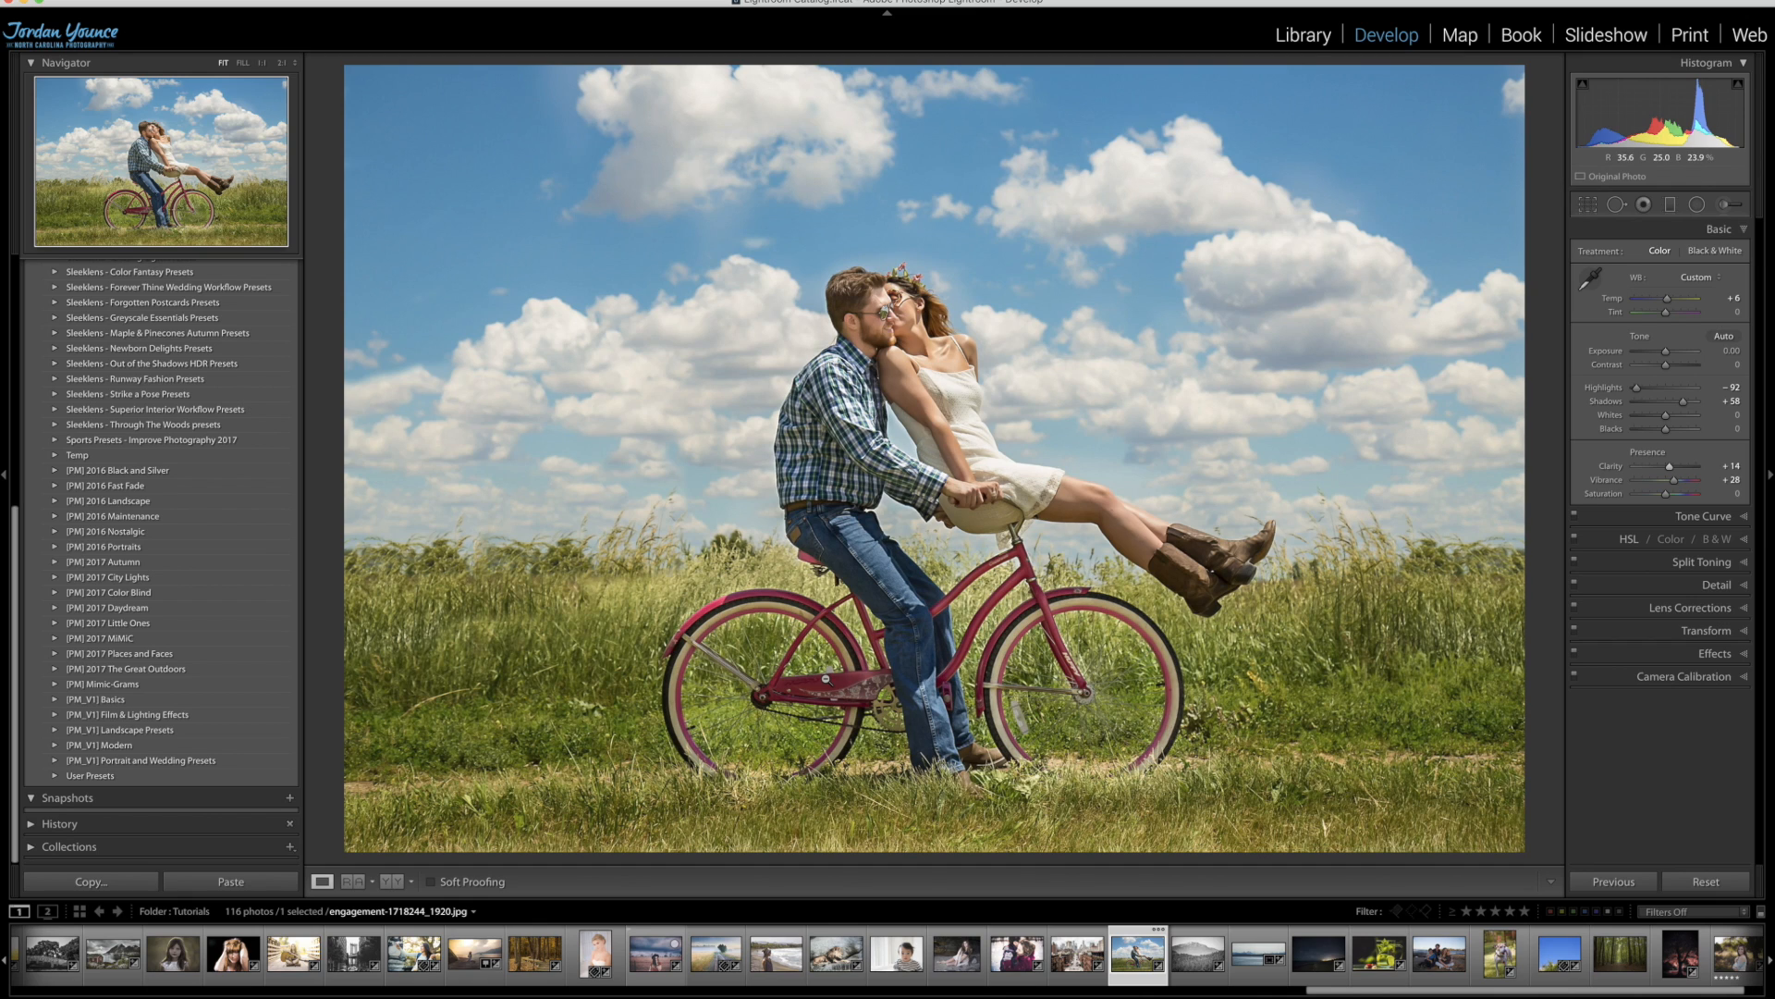
Expand the Sleeklens - Strike a Pose preset folder and reset the photo's develop settings
scroll(196, 429, "up", 8)
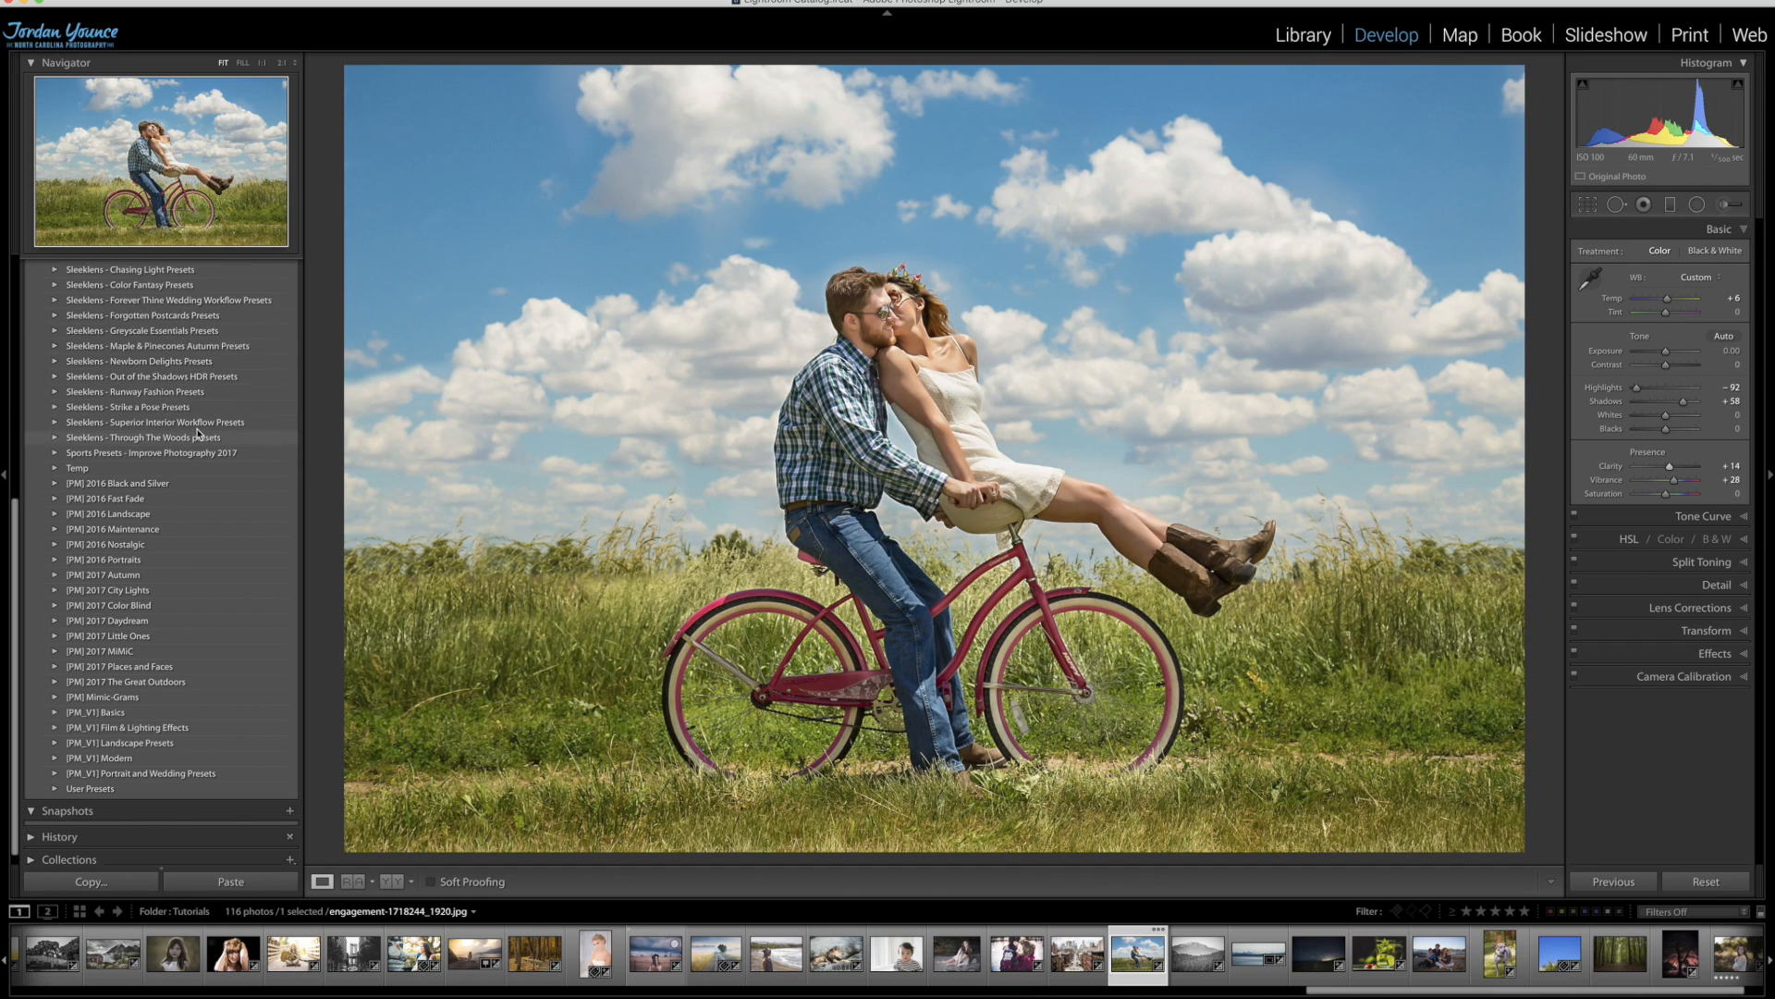
scroll(189, 433, "up", 2)
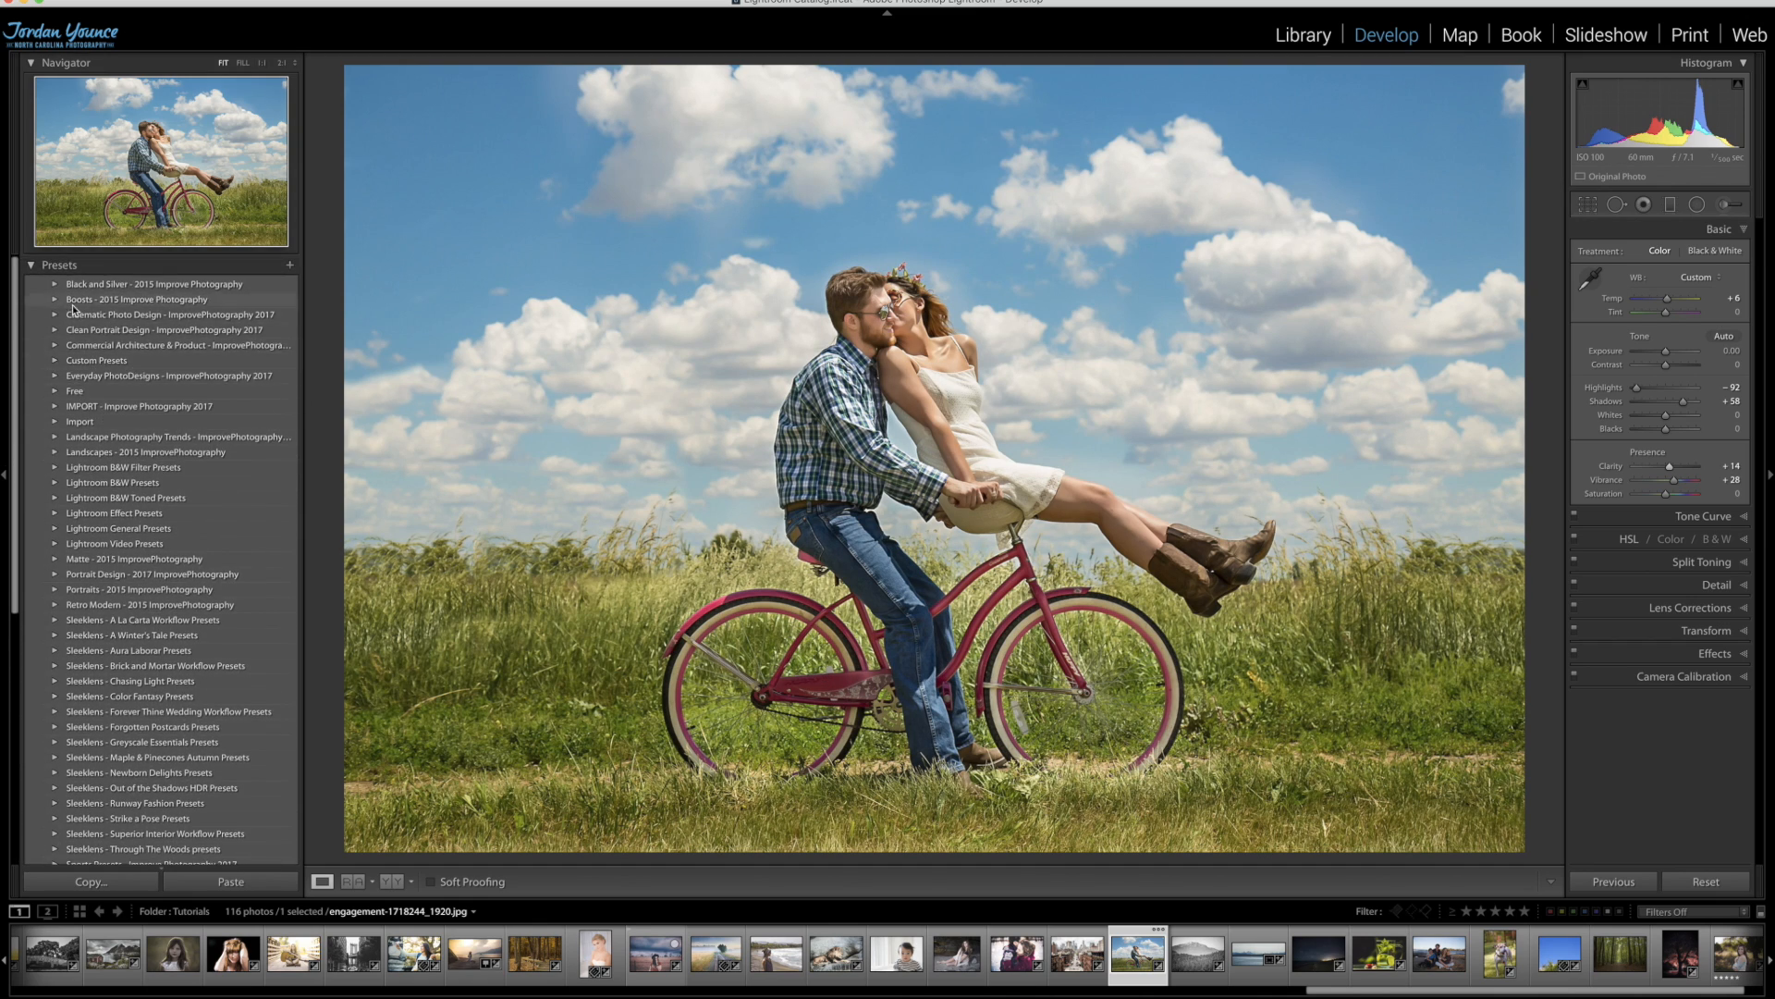
scroll(175, 549, "down", 4)
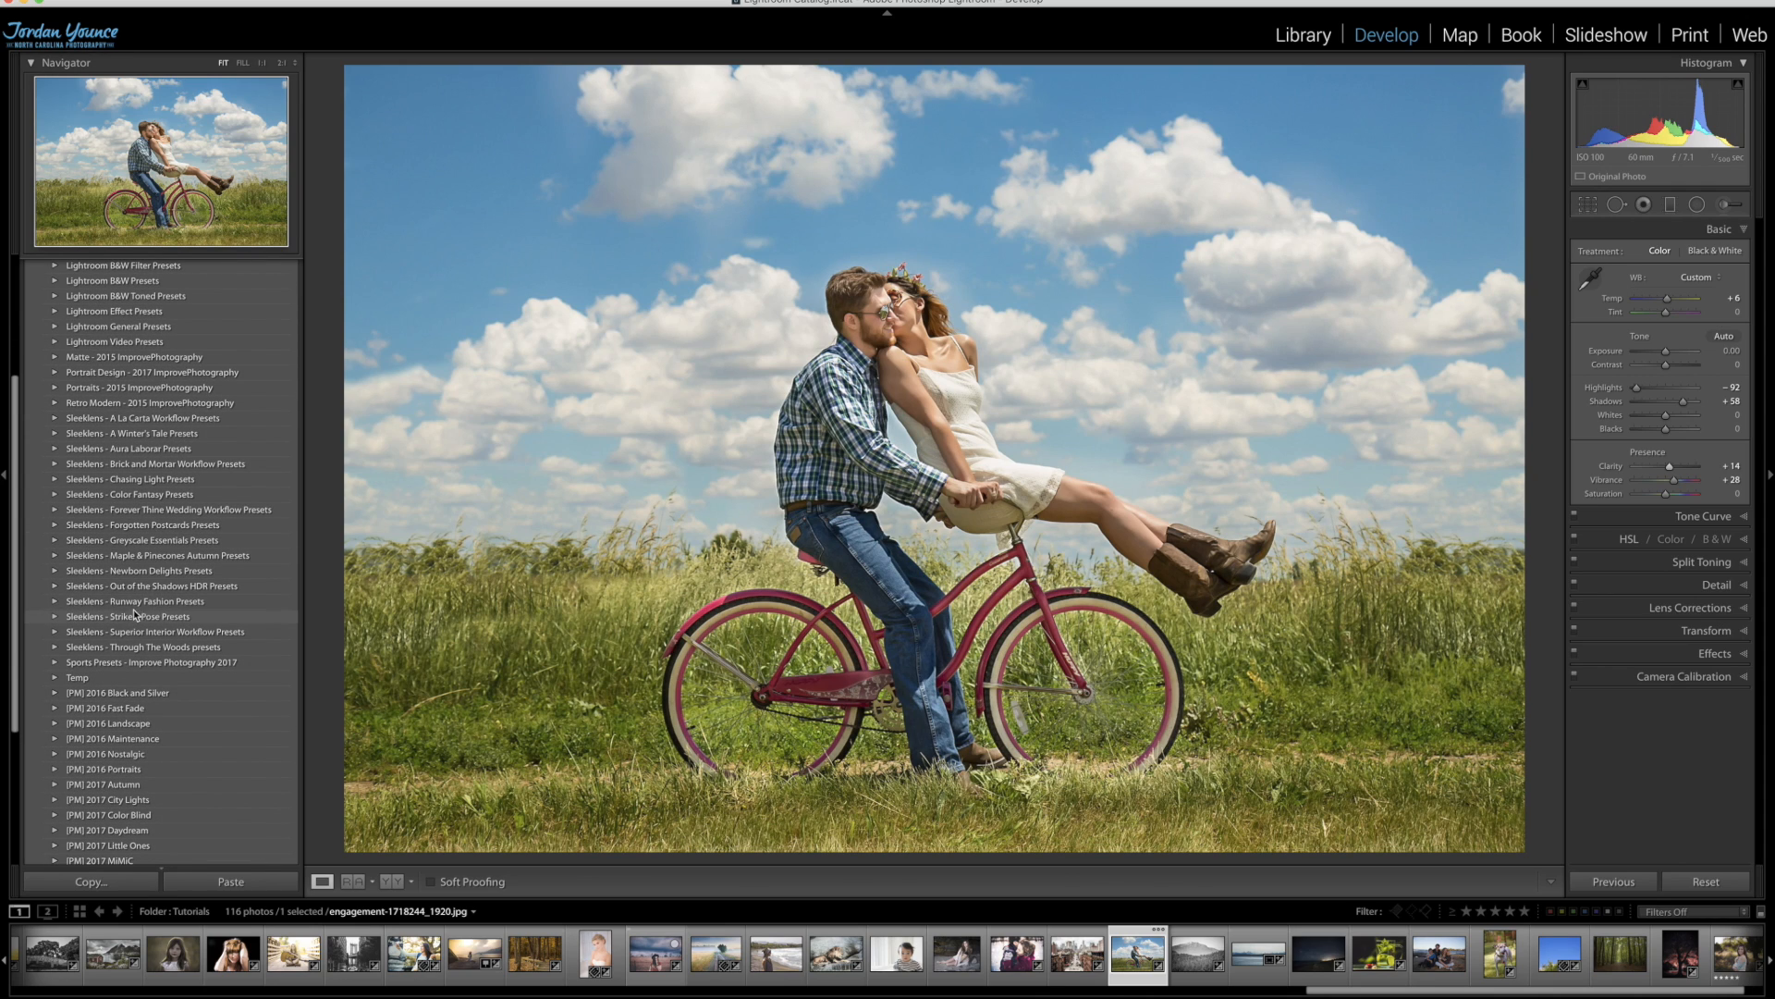
left_click(56, 616)
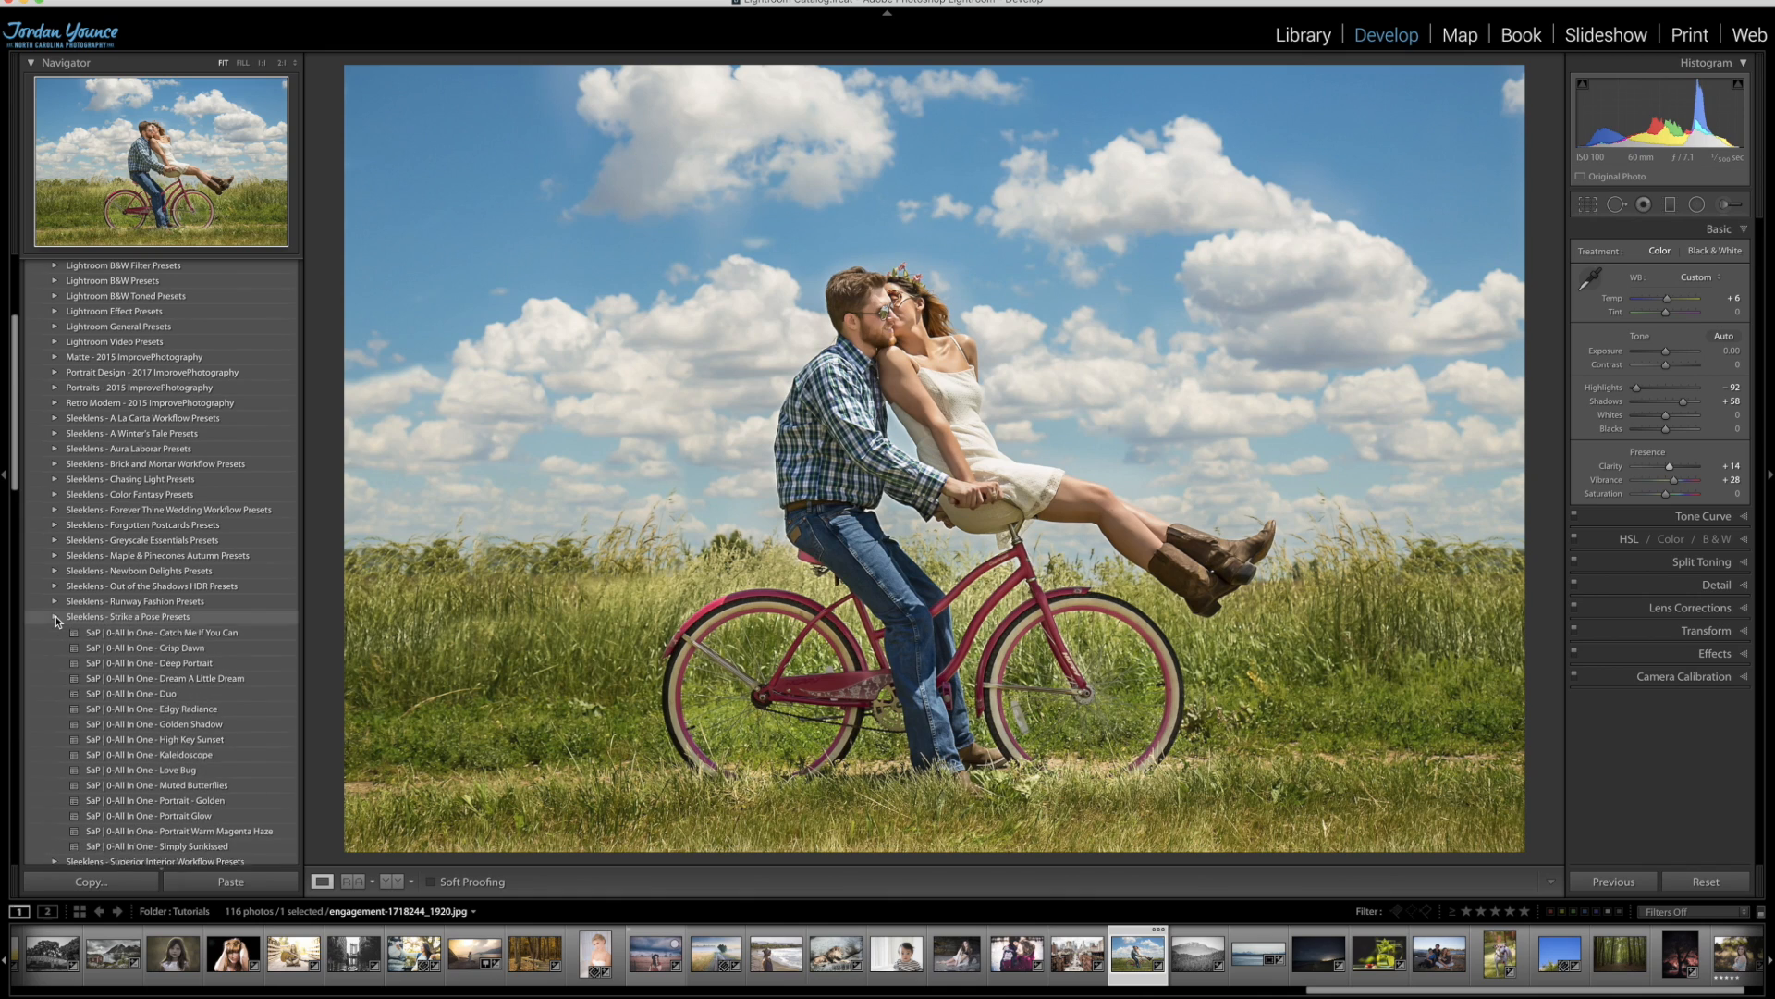
scroll(154, 679, "down", 4)
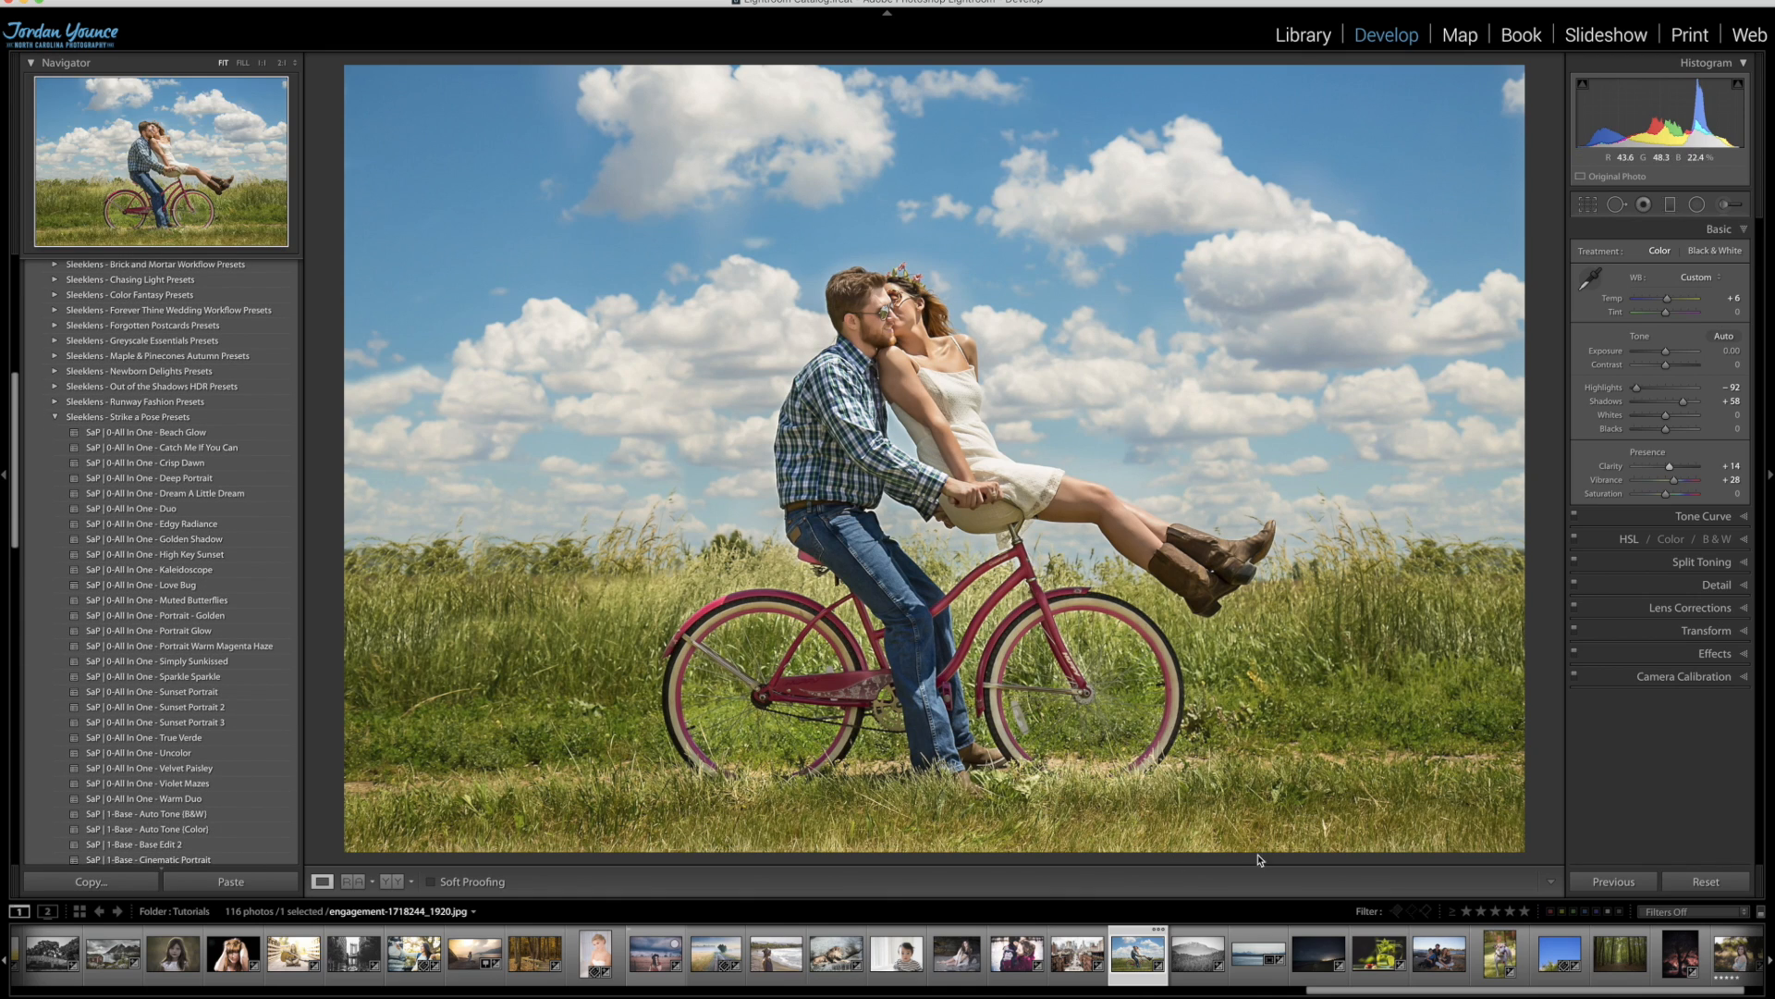
left_click(1707, 880)
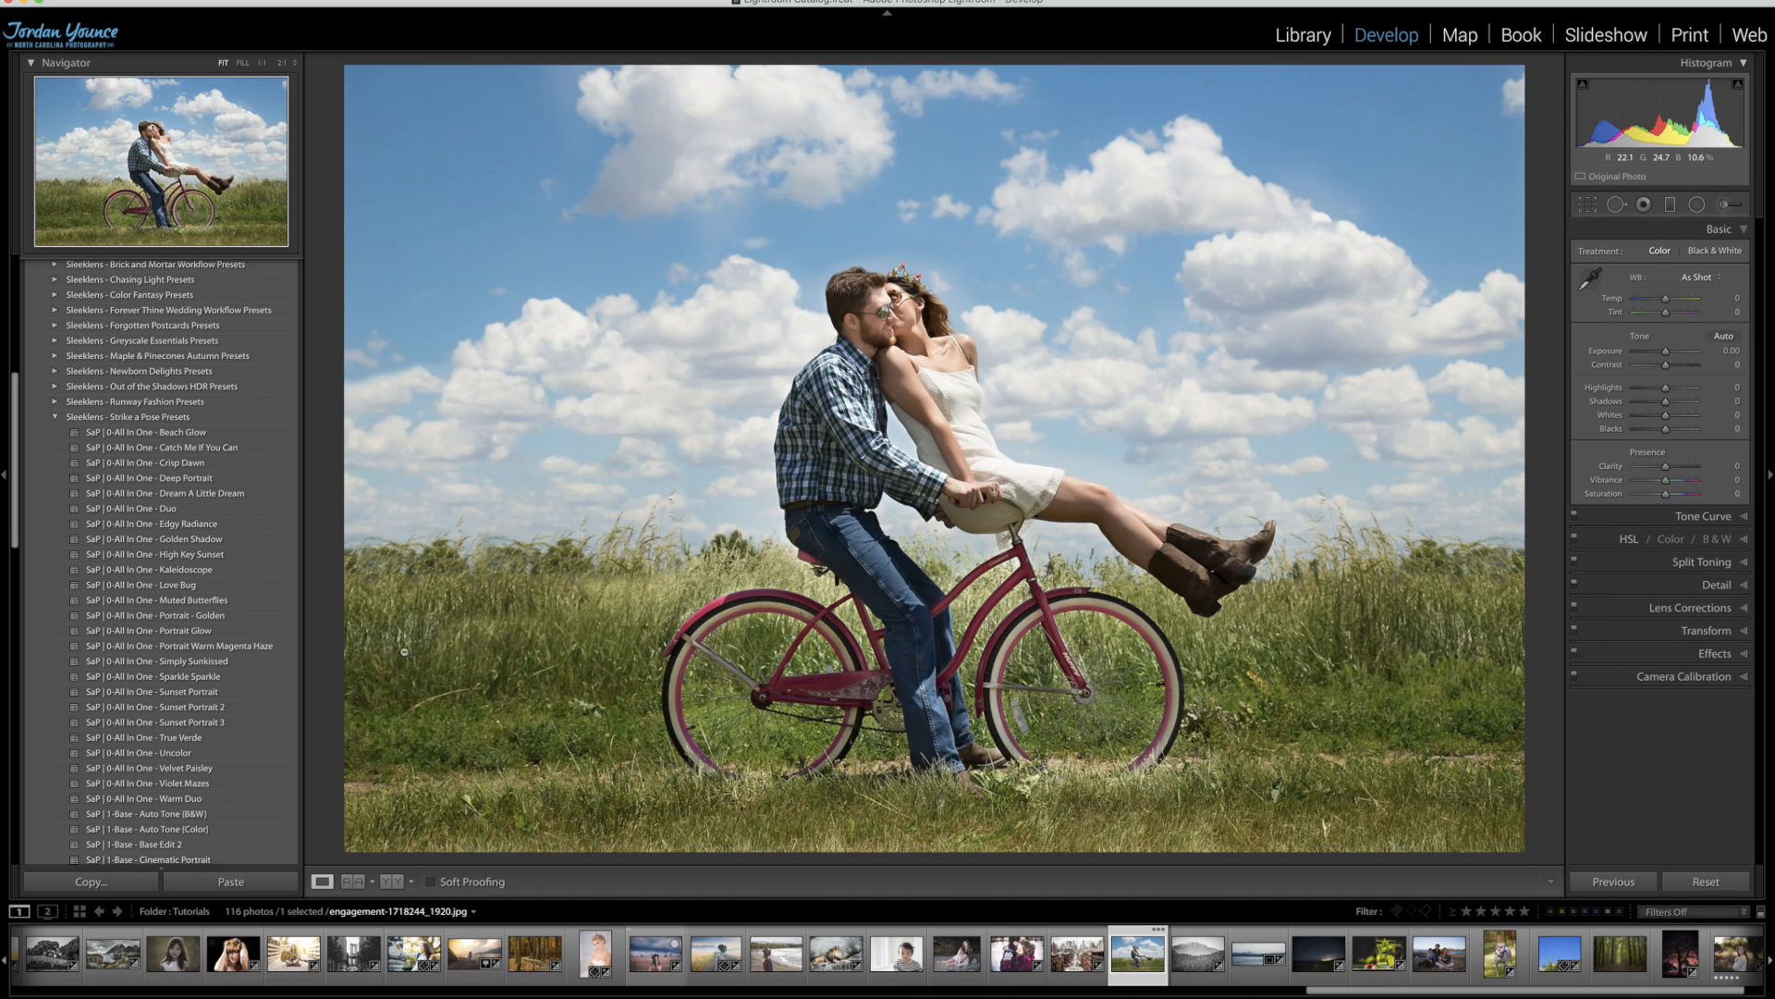
Try the all-in-one Golden Shadow and Muted Butterflies presets on the photo, and reset its settings
left_click(194, 541)
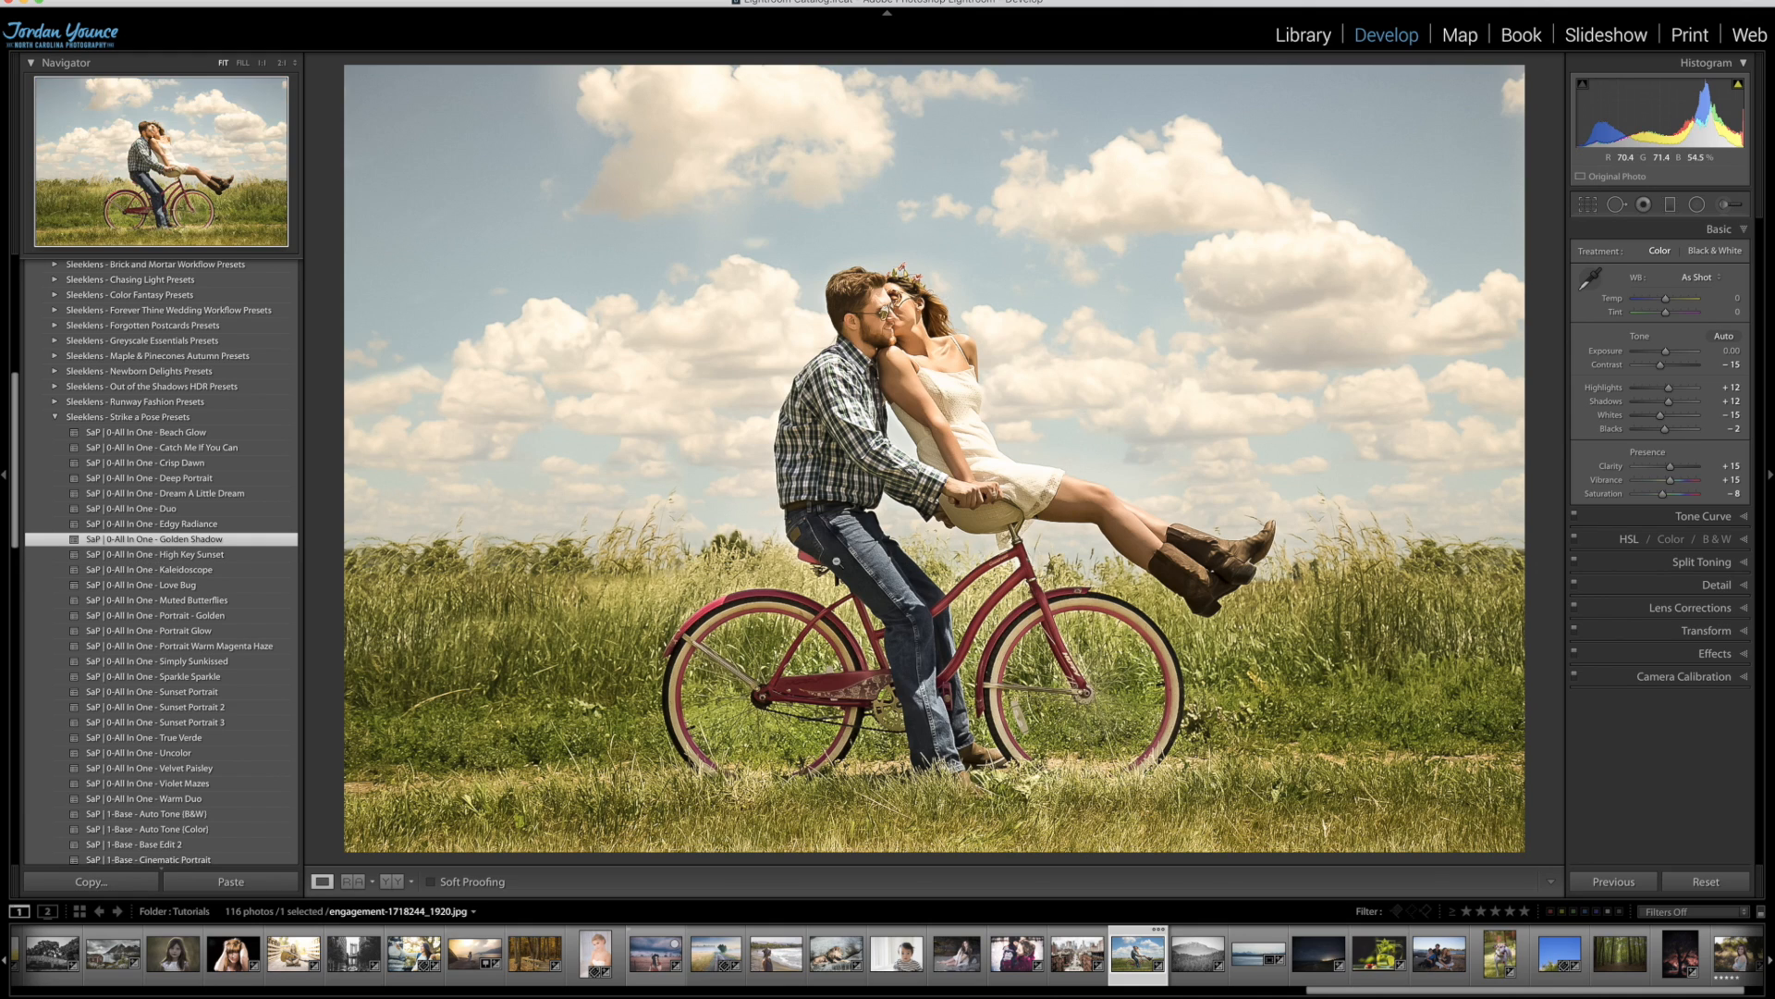
left_click(168, 602)
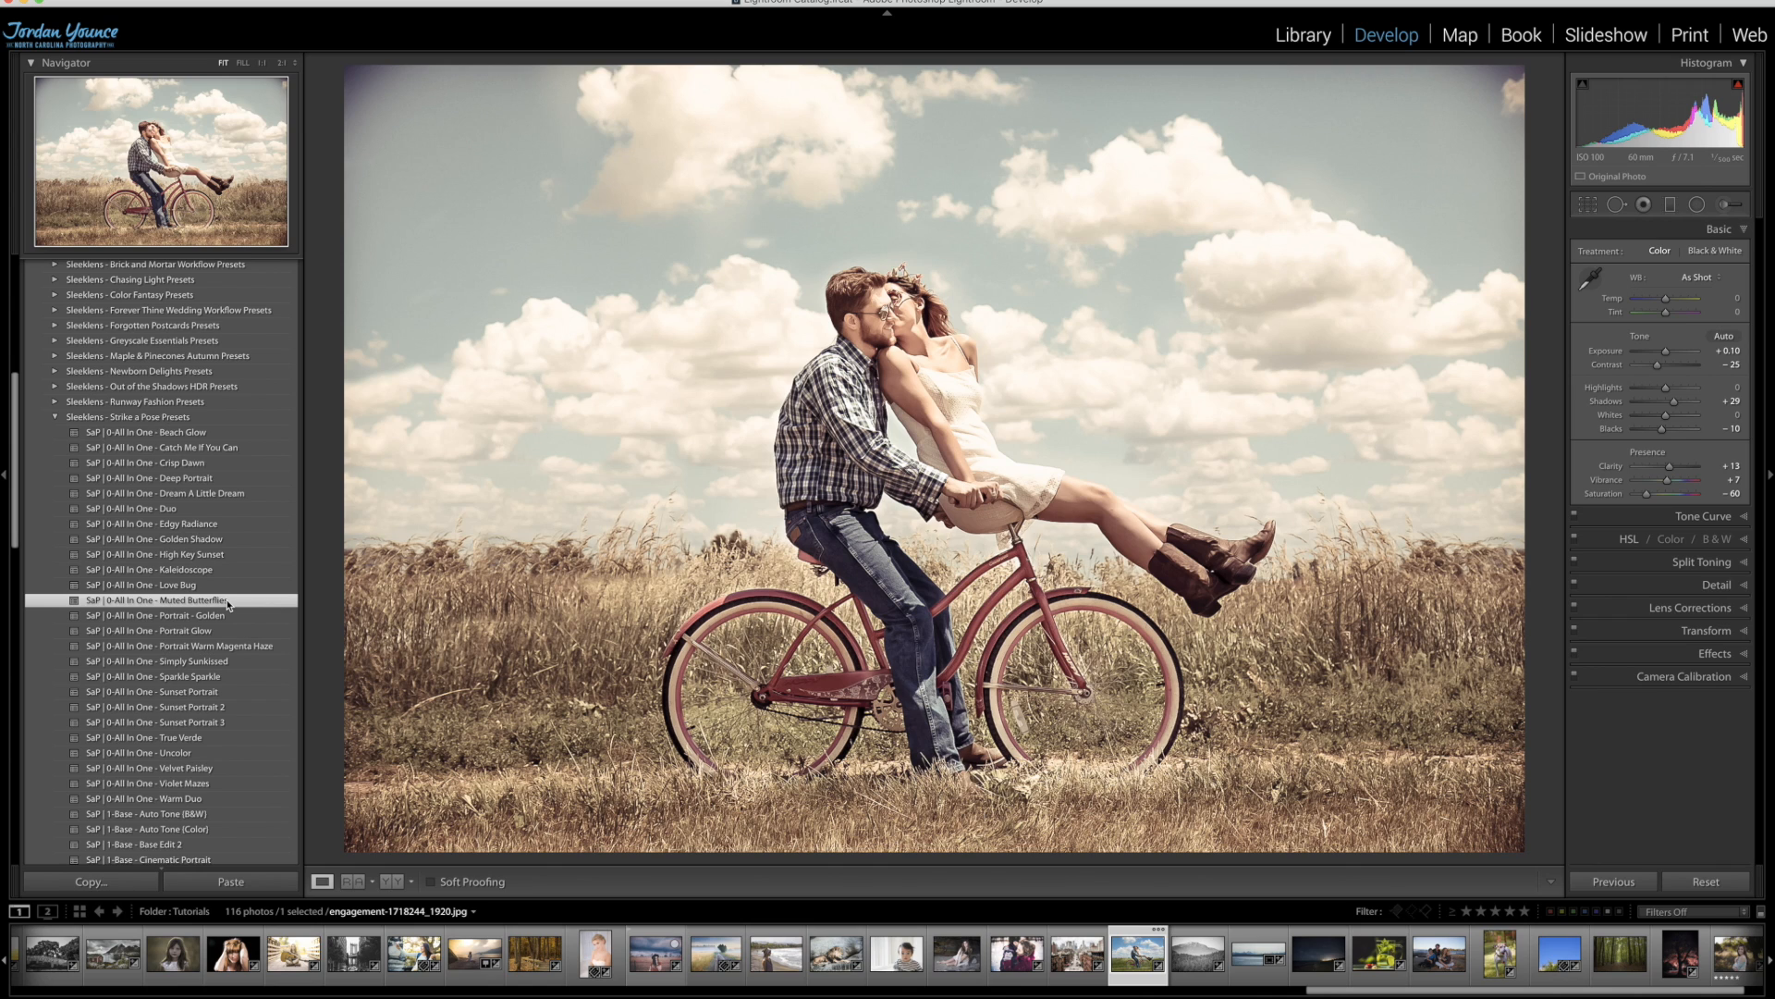
left_click(1674, 889)
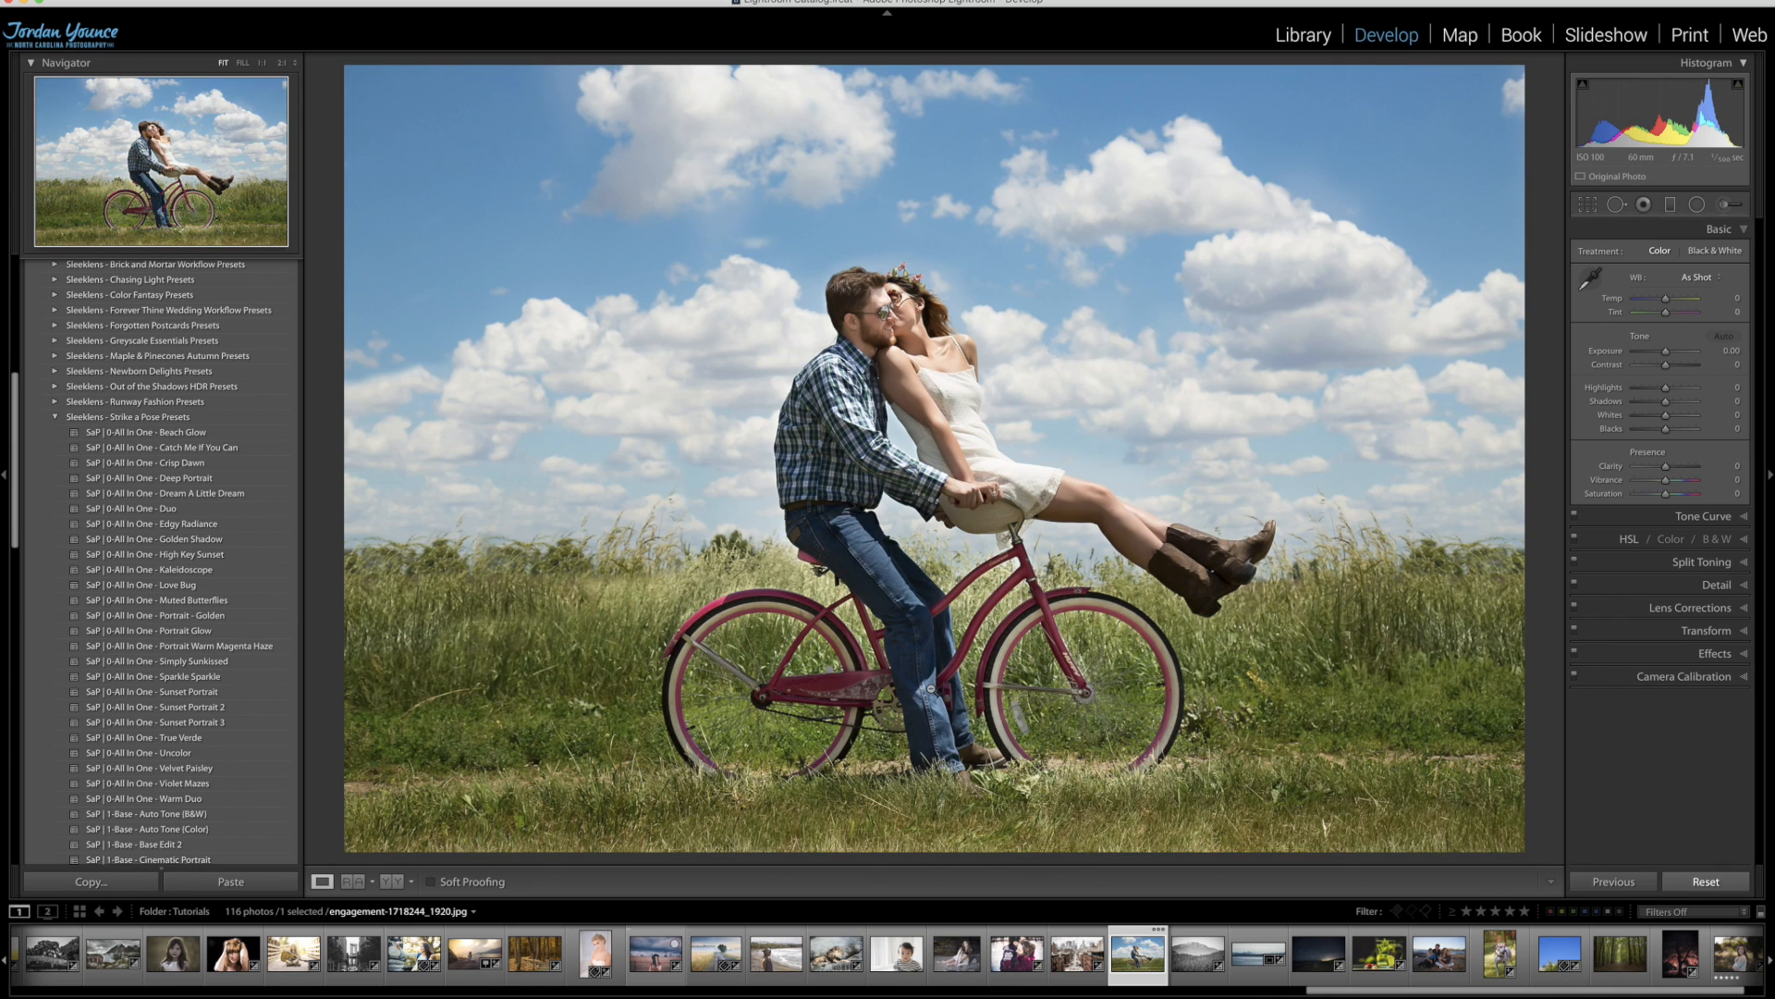
Convert the photo to black and white with the 1-Base - Greyscale High preset
scroll(174, 652, "down", 6)
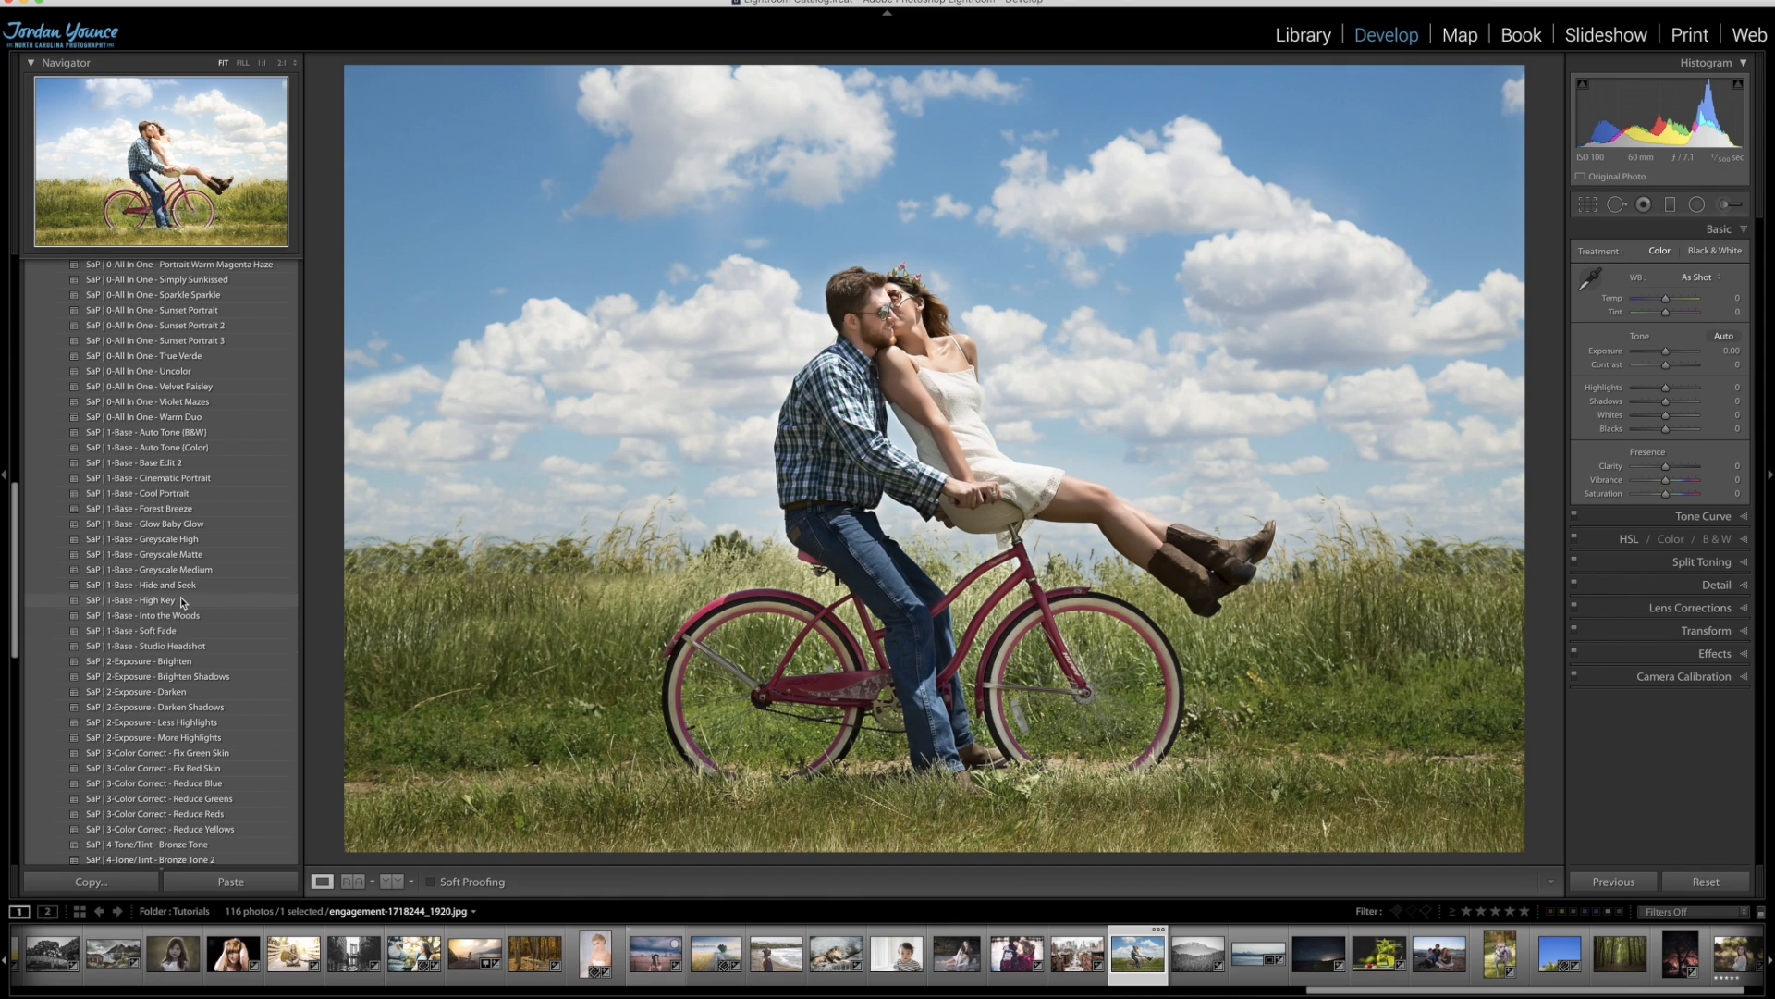
scroll(182, 601, "up", 1)
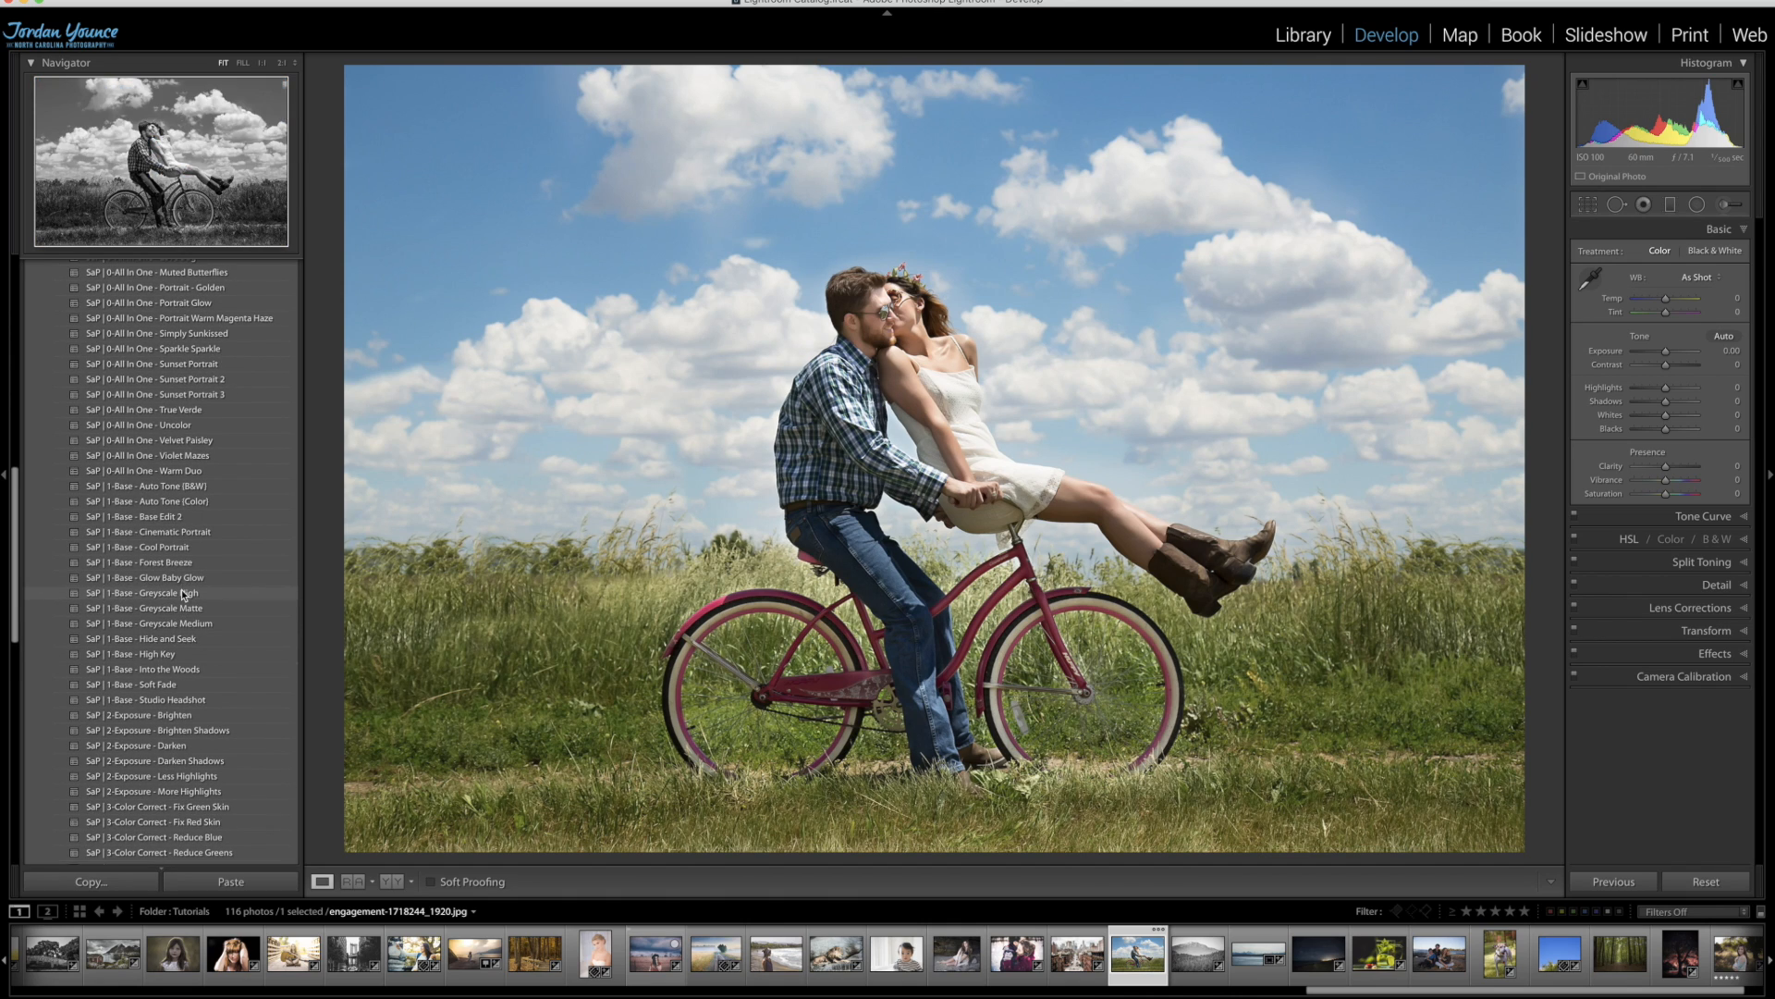
left_click(178, 595)
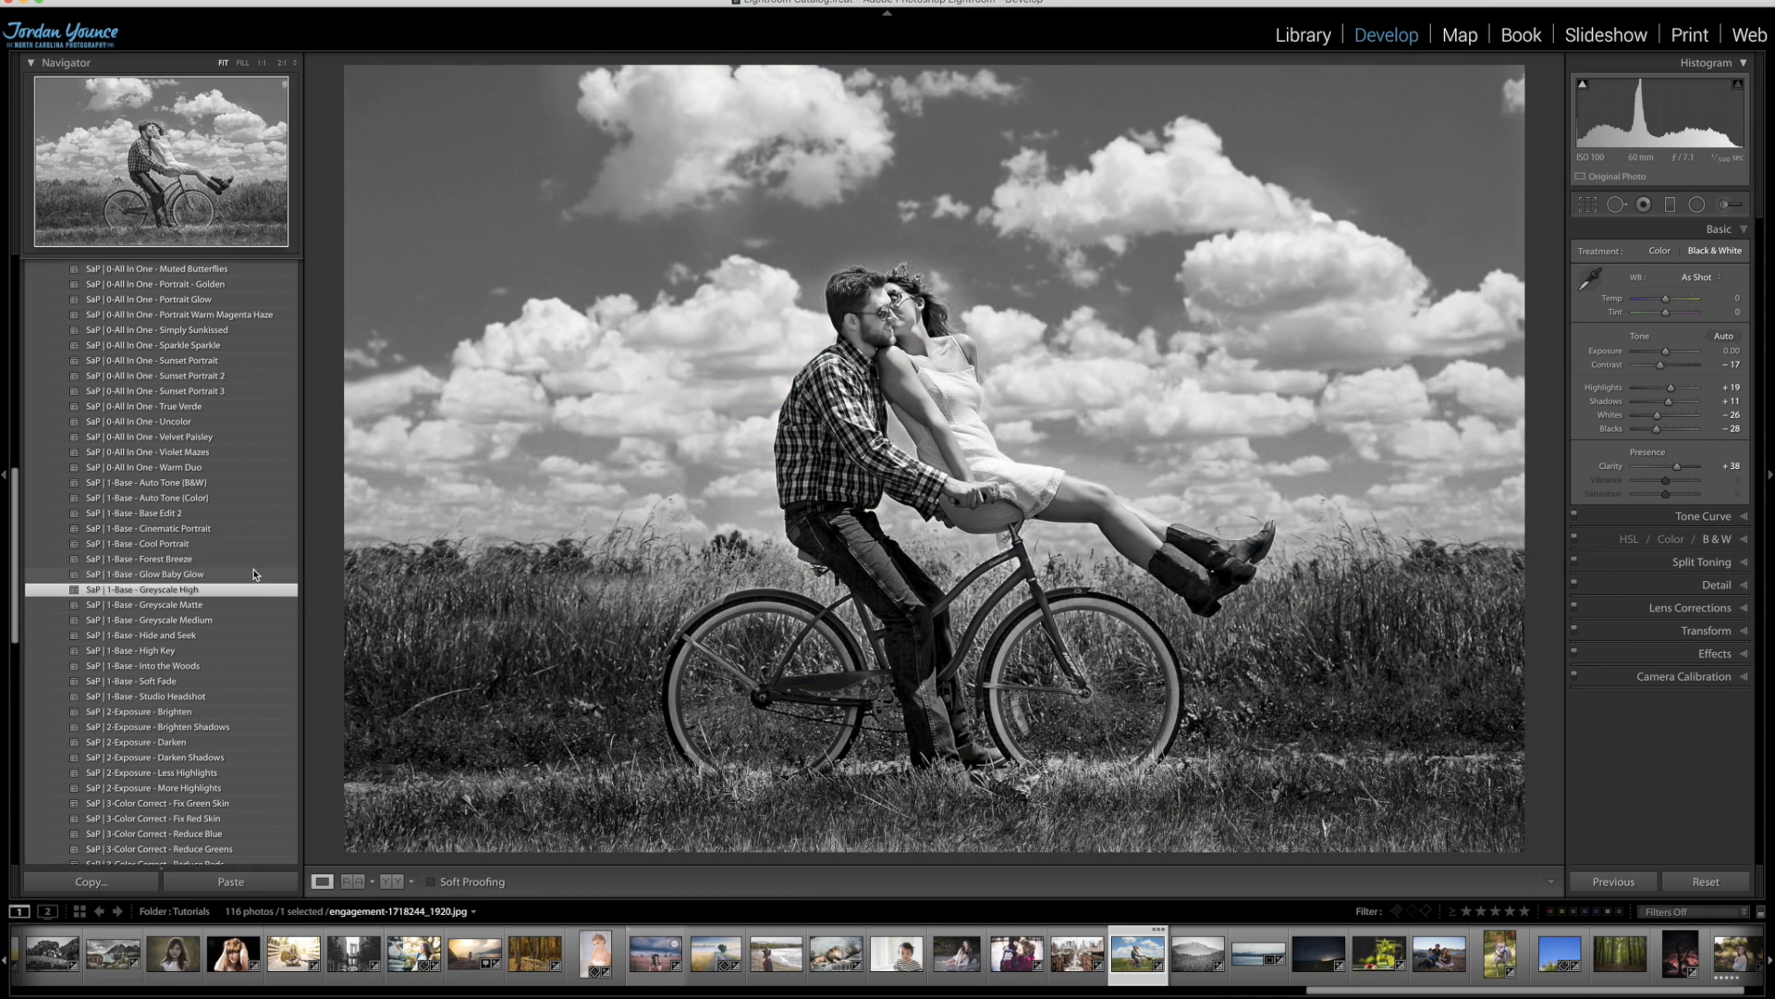
Stack the 2-Exposure - More Highlights and 6-Vignette - Black Dreamy presets on the black-and-white photo
scroll(209, 596, "down", 1)
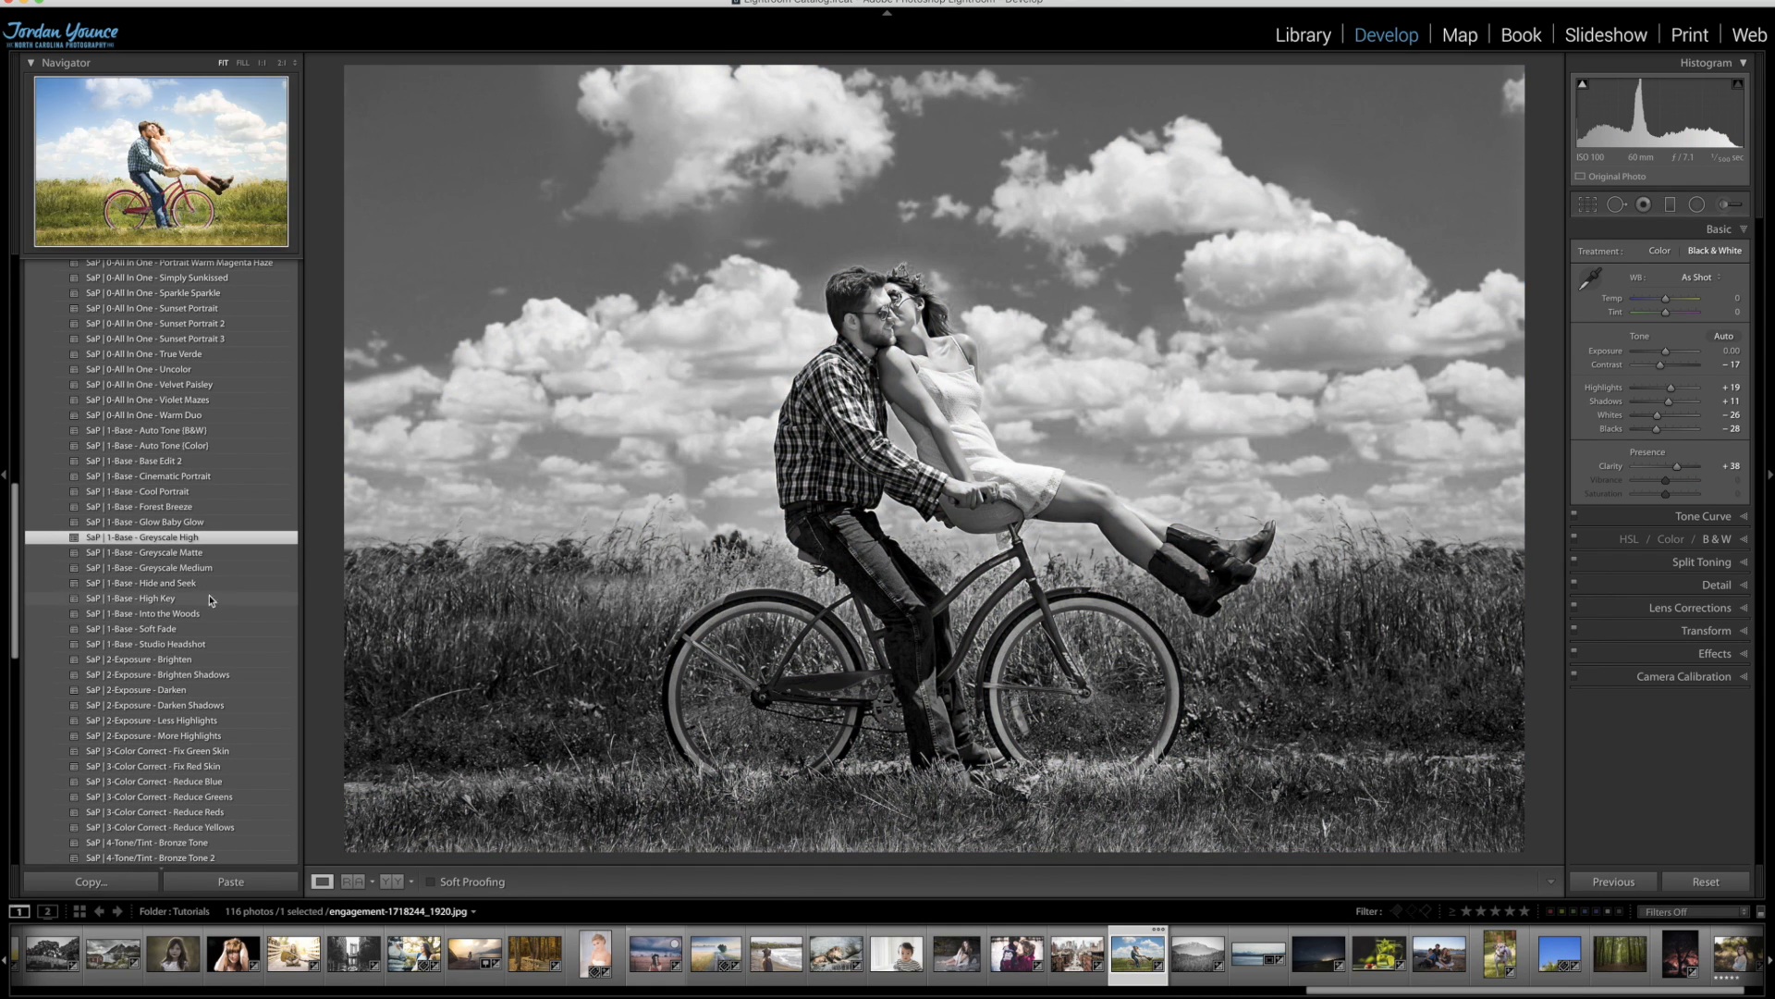
left_click(187, 737)
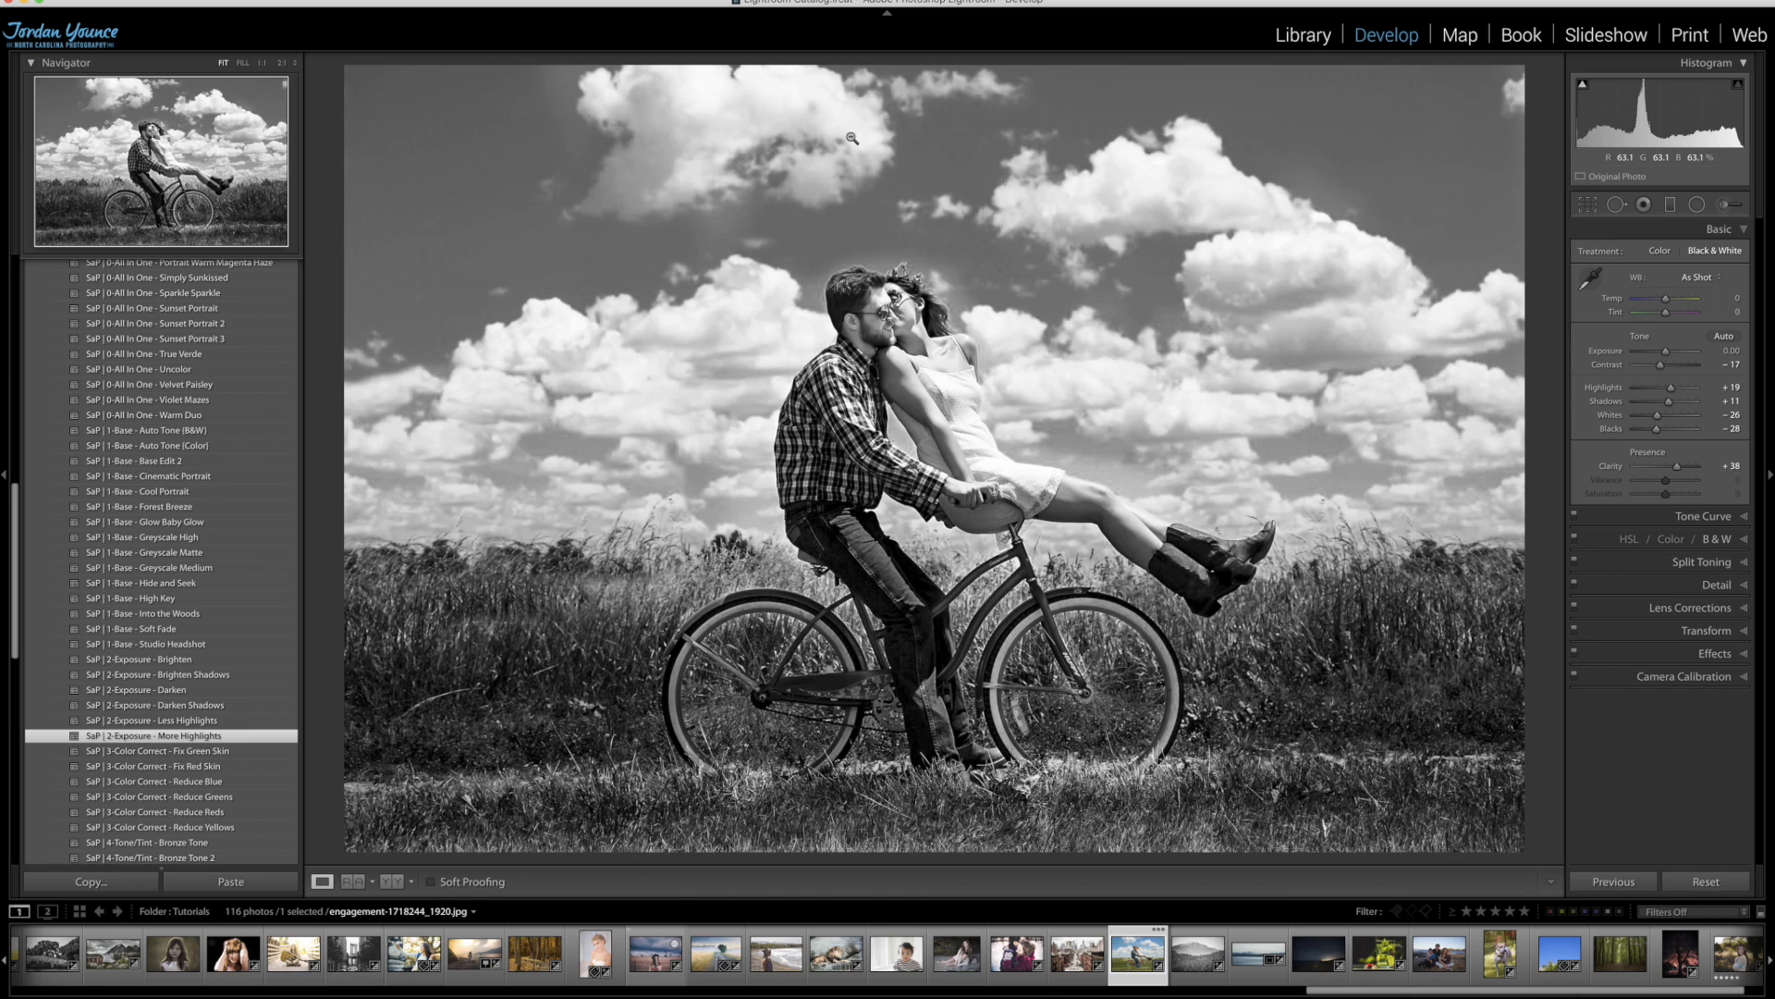
scroll(214, 617, "down", 3)
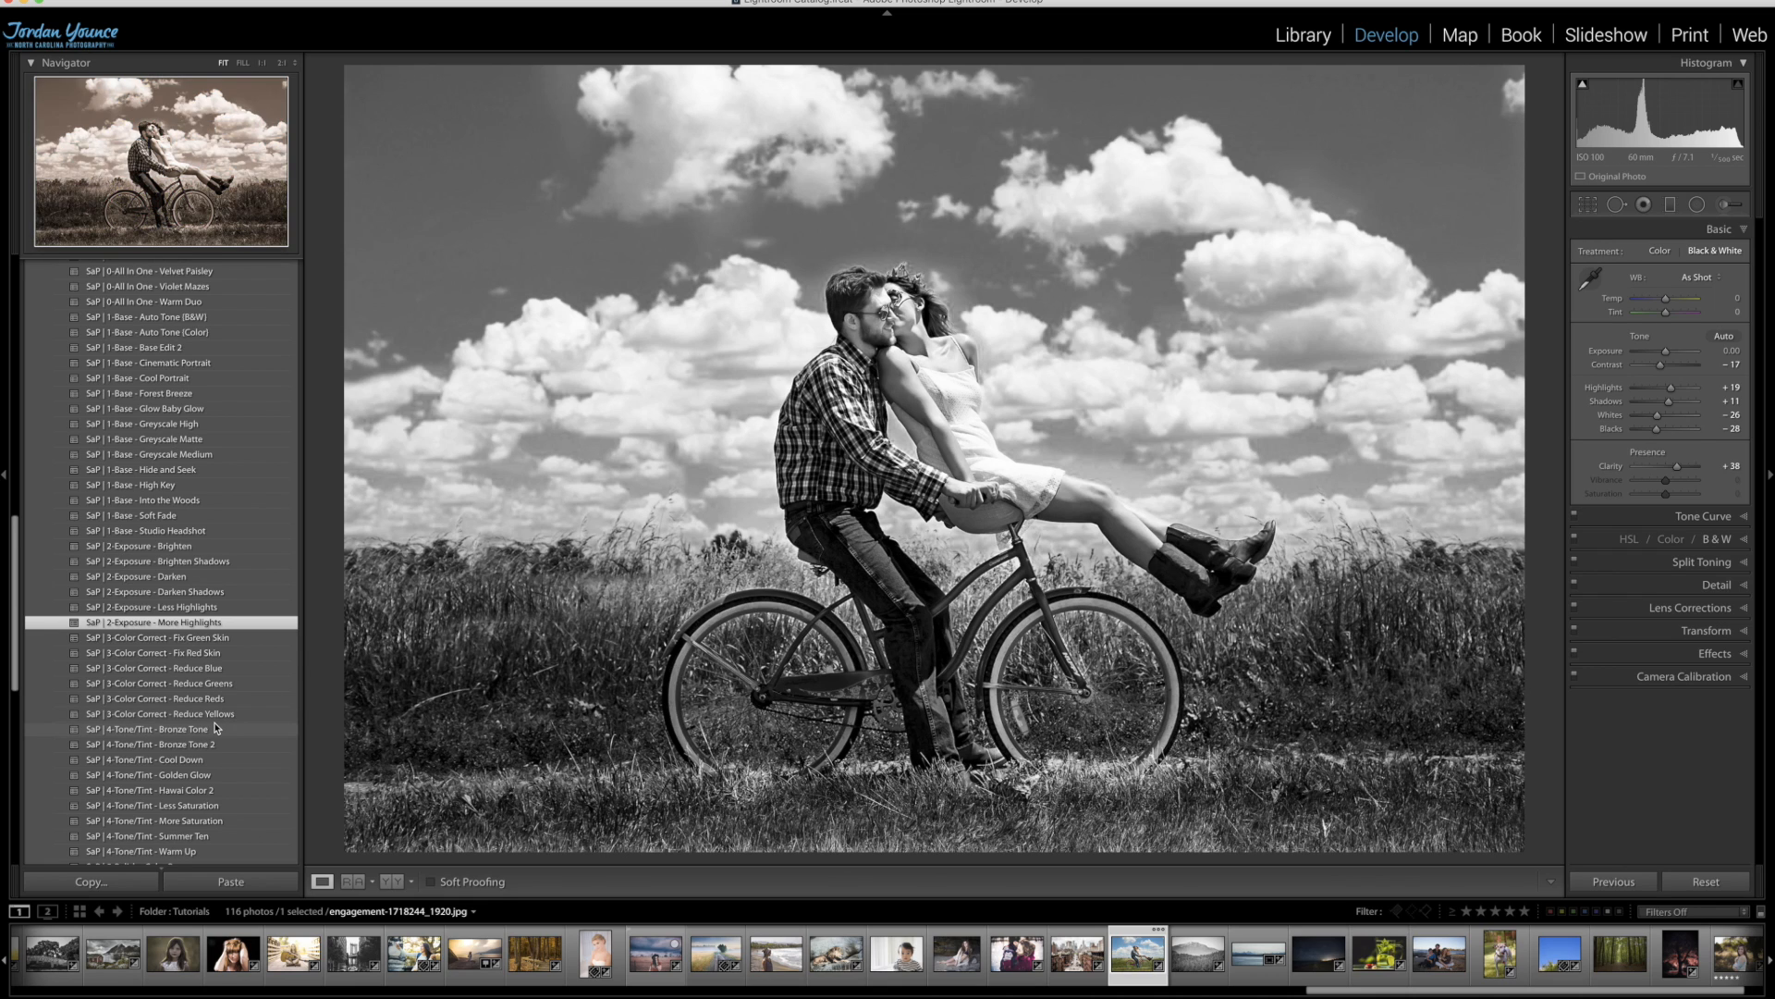
scroll(235, 717, "down", 5)
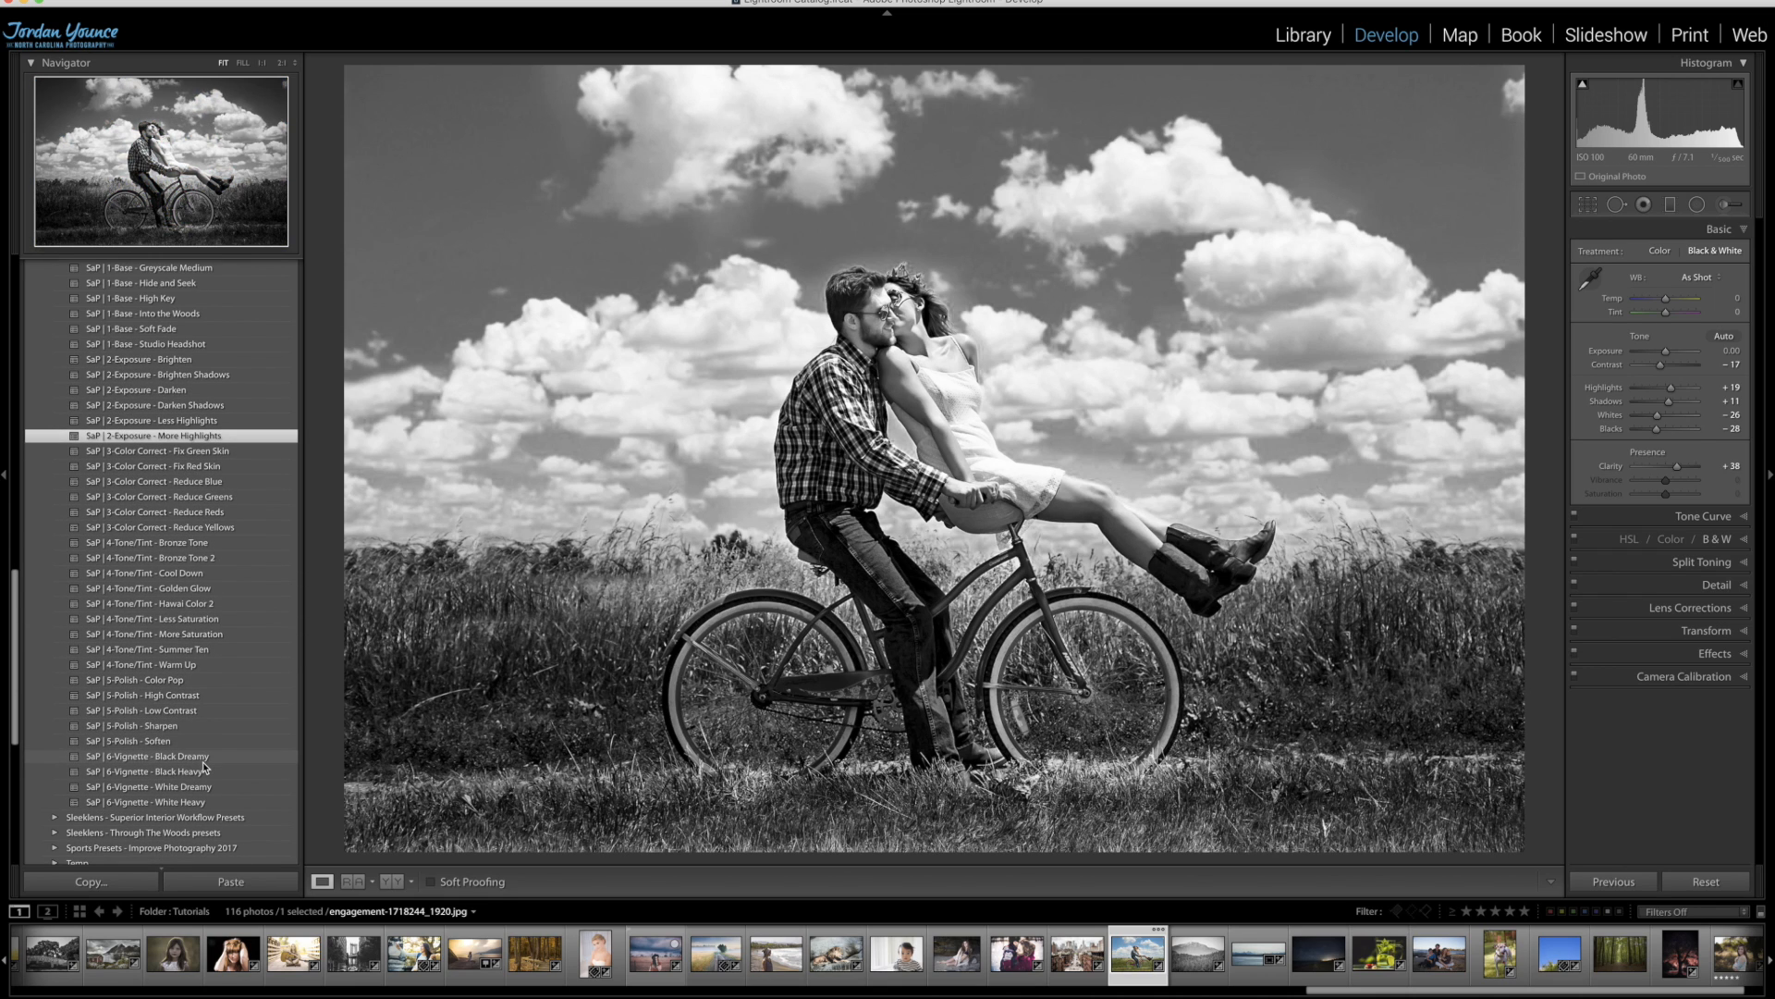
left_click(204, 761)
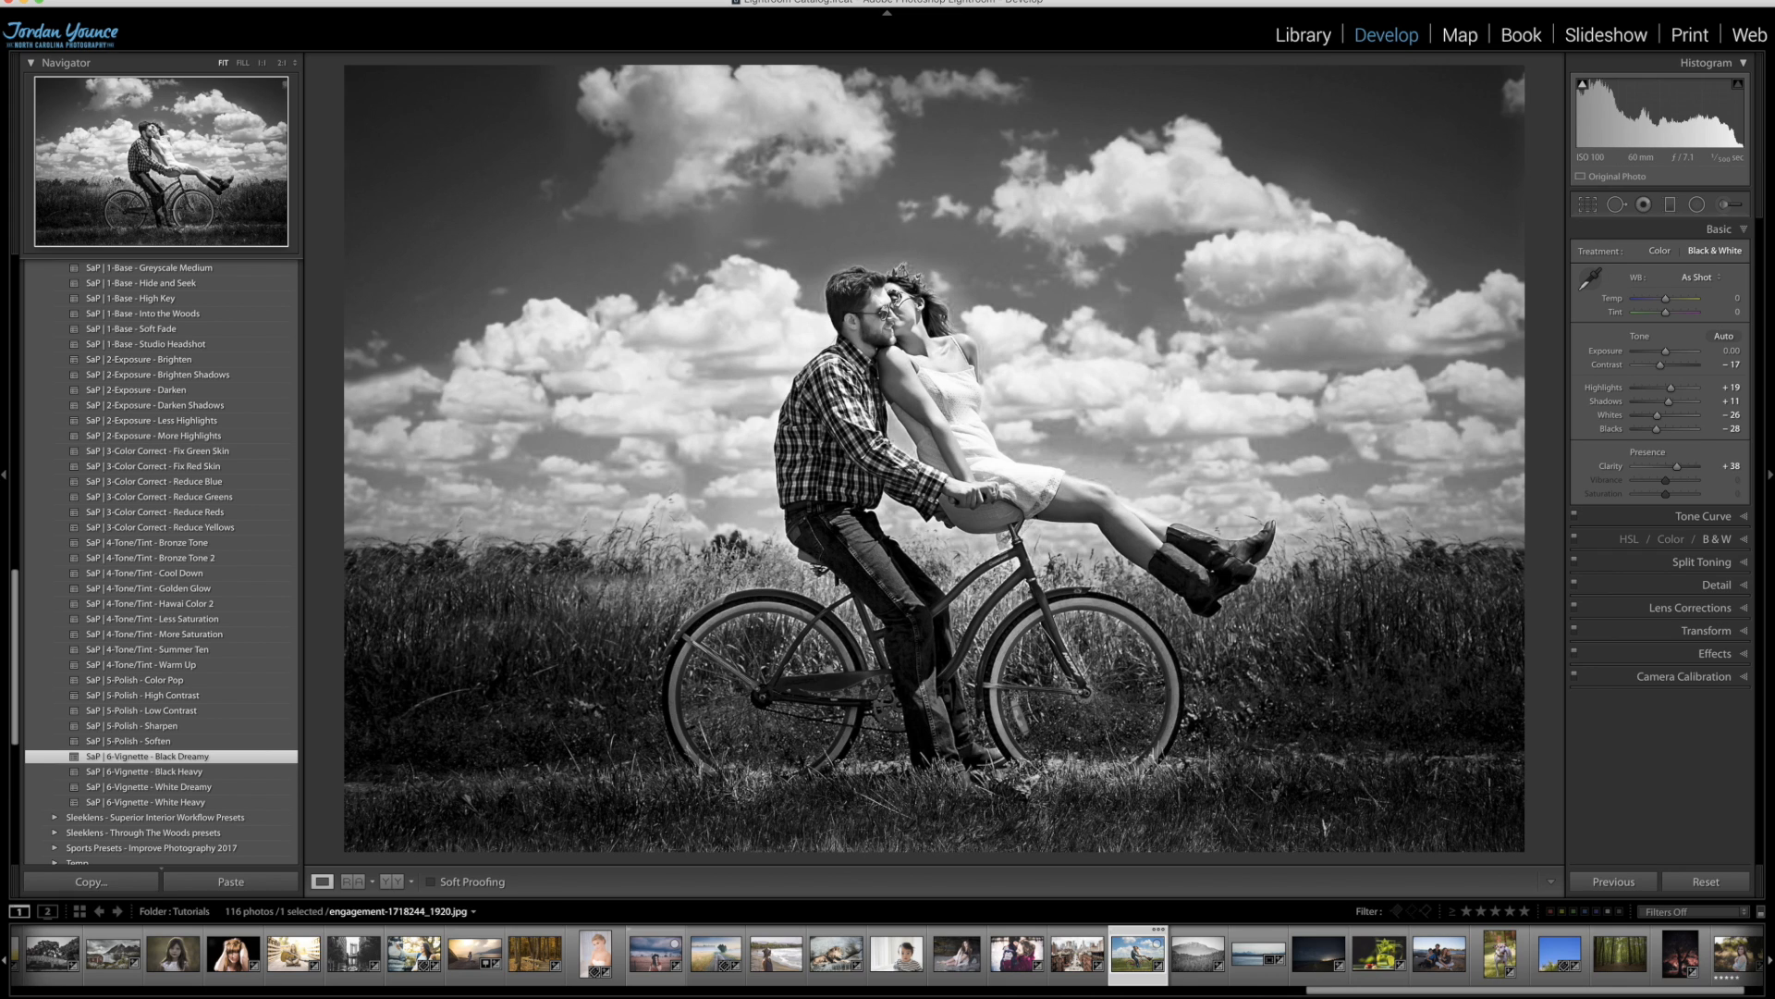
Switch to Photoshop and add a Vibrance adjustment layer above the background with Vibrance +39 and Saturation +16
left_click(1094, 993)
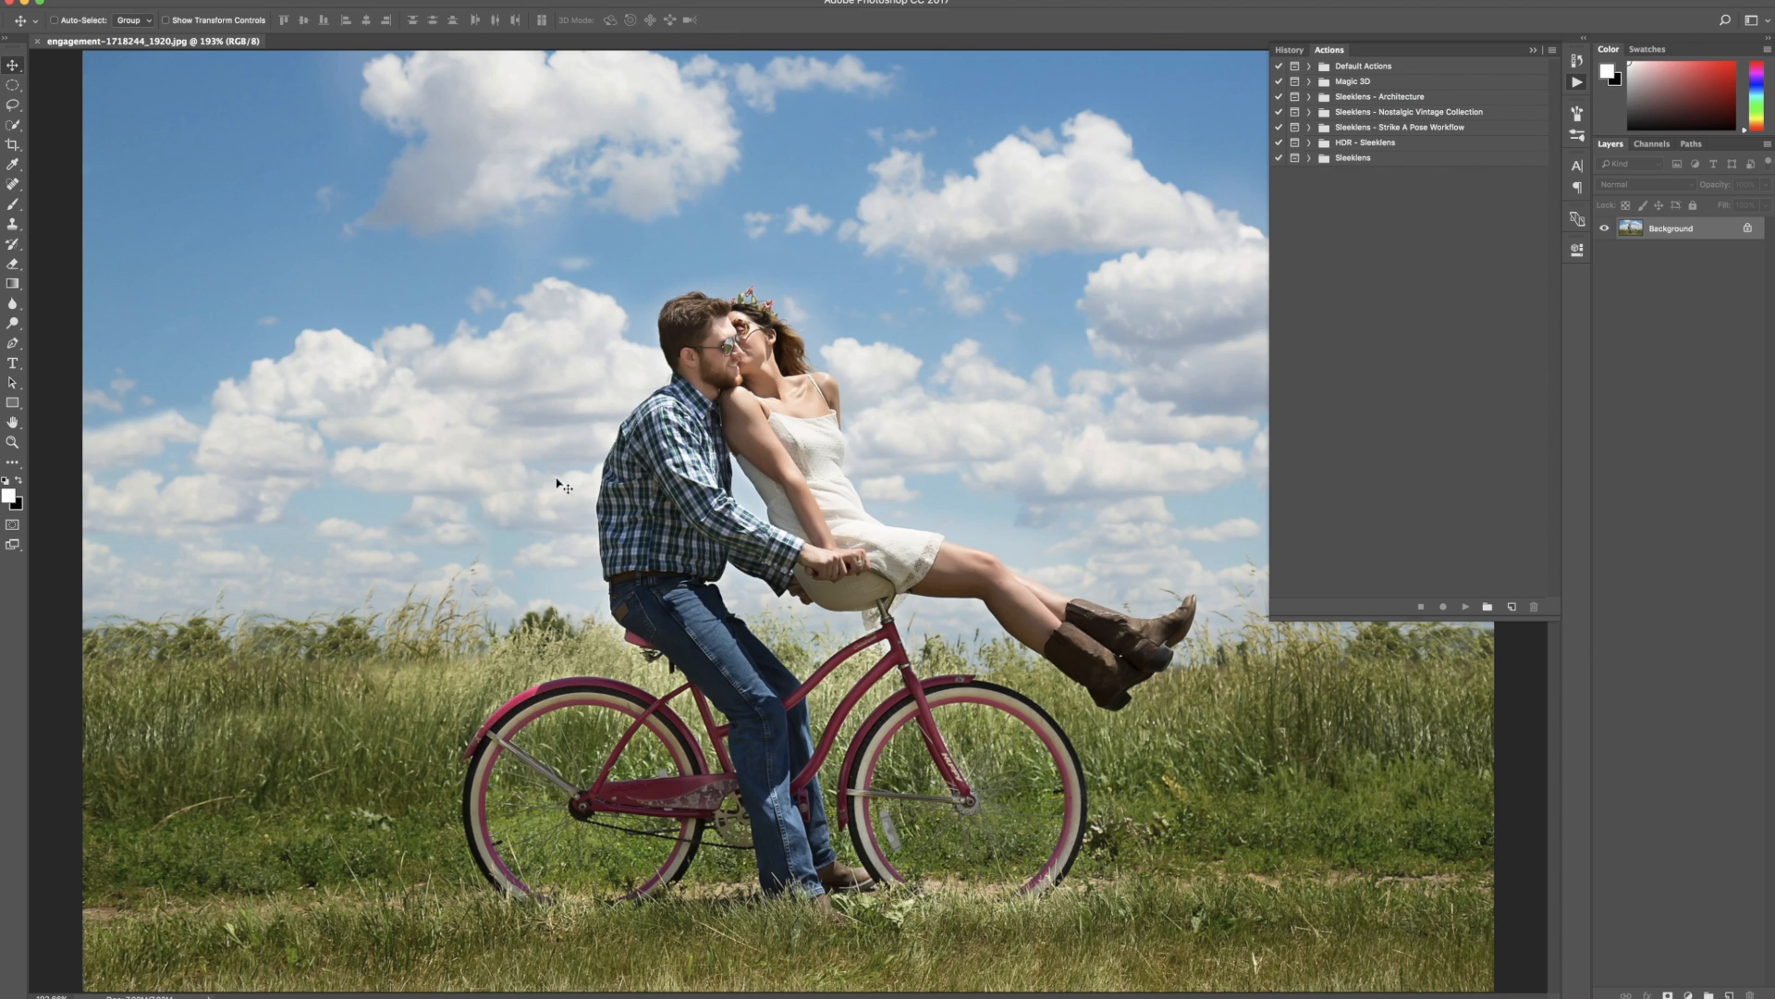
left_click(1533, 50)
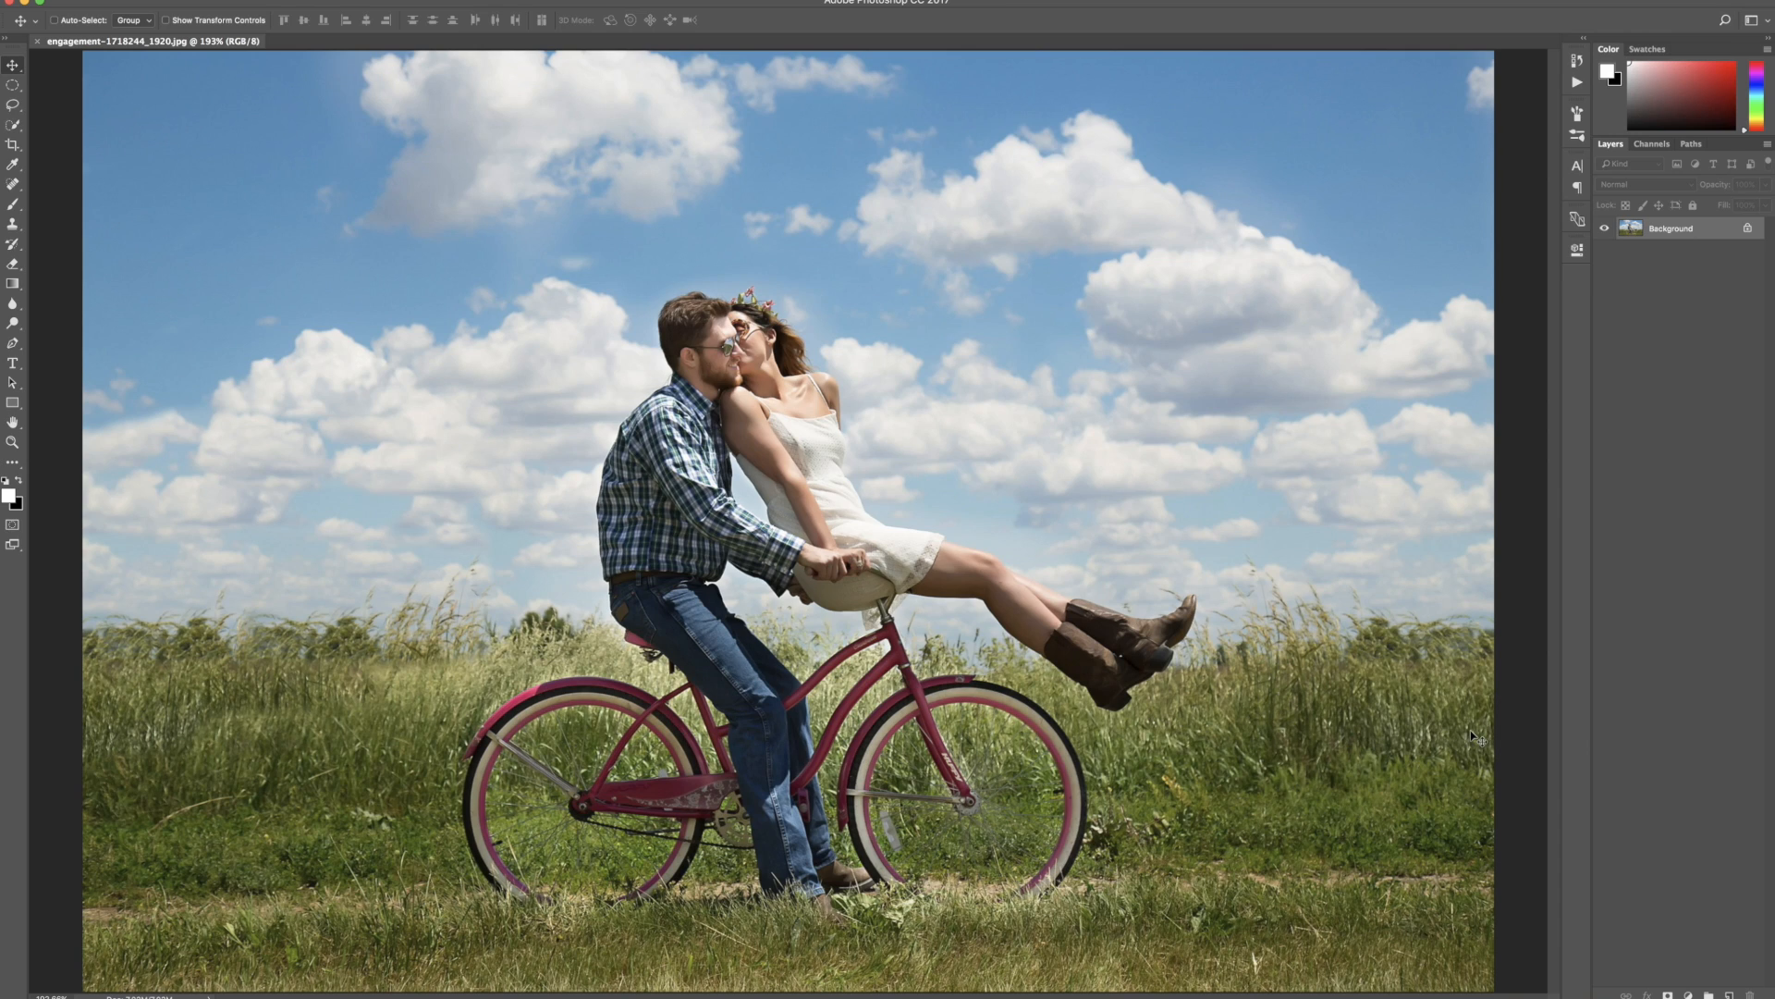
left_click(1687, 995)
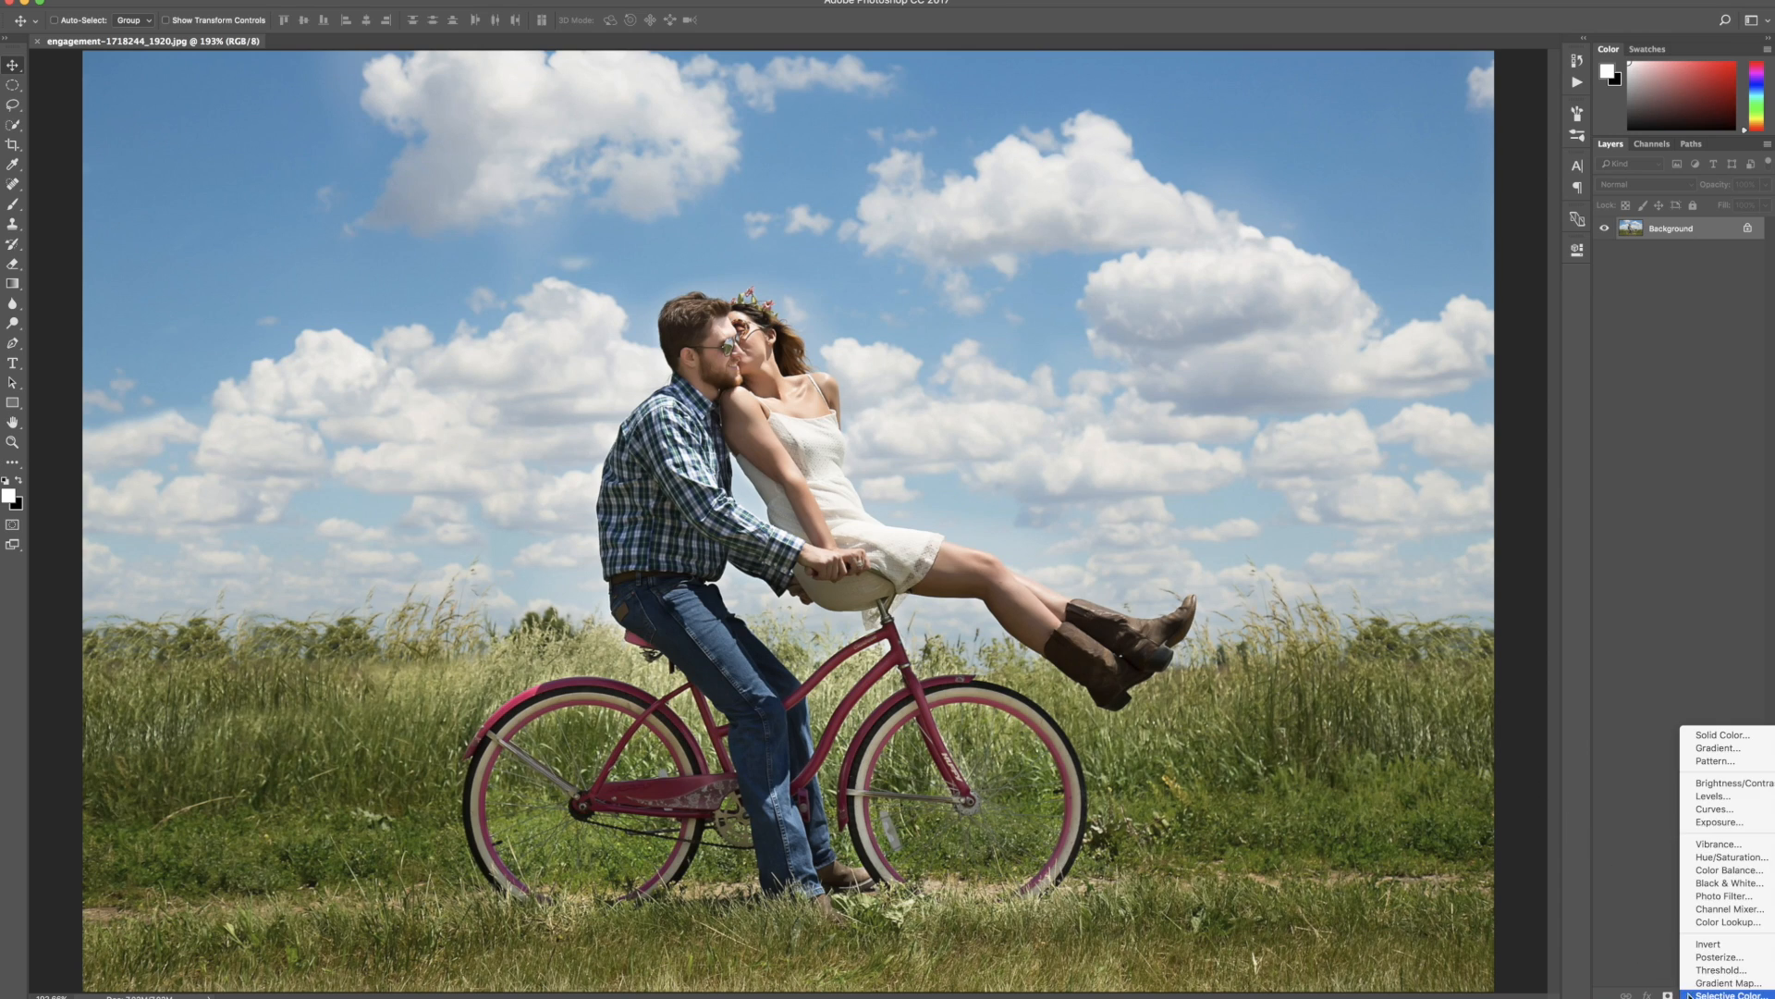
left_click(1718, 847)
left_click_drag(1449, 304, 1465, 330)
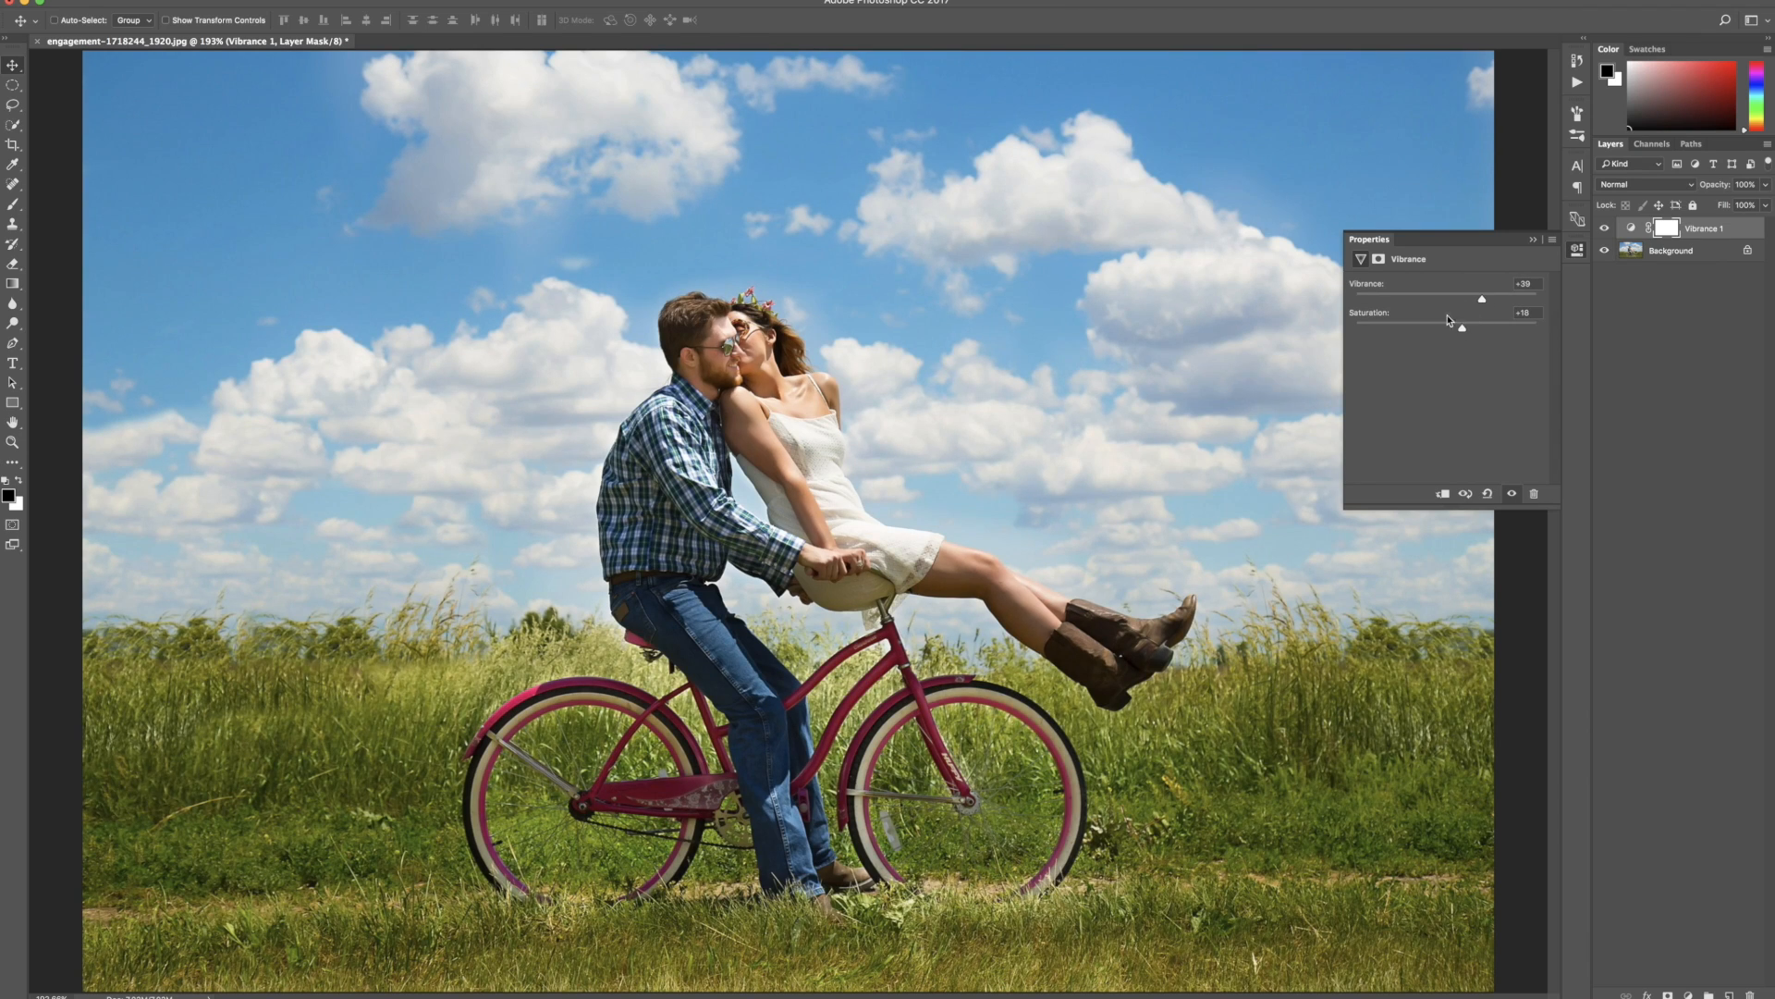
left_click(1533, 240)
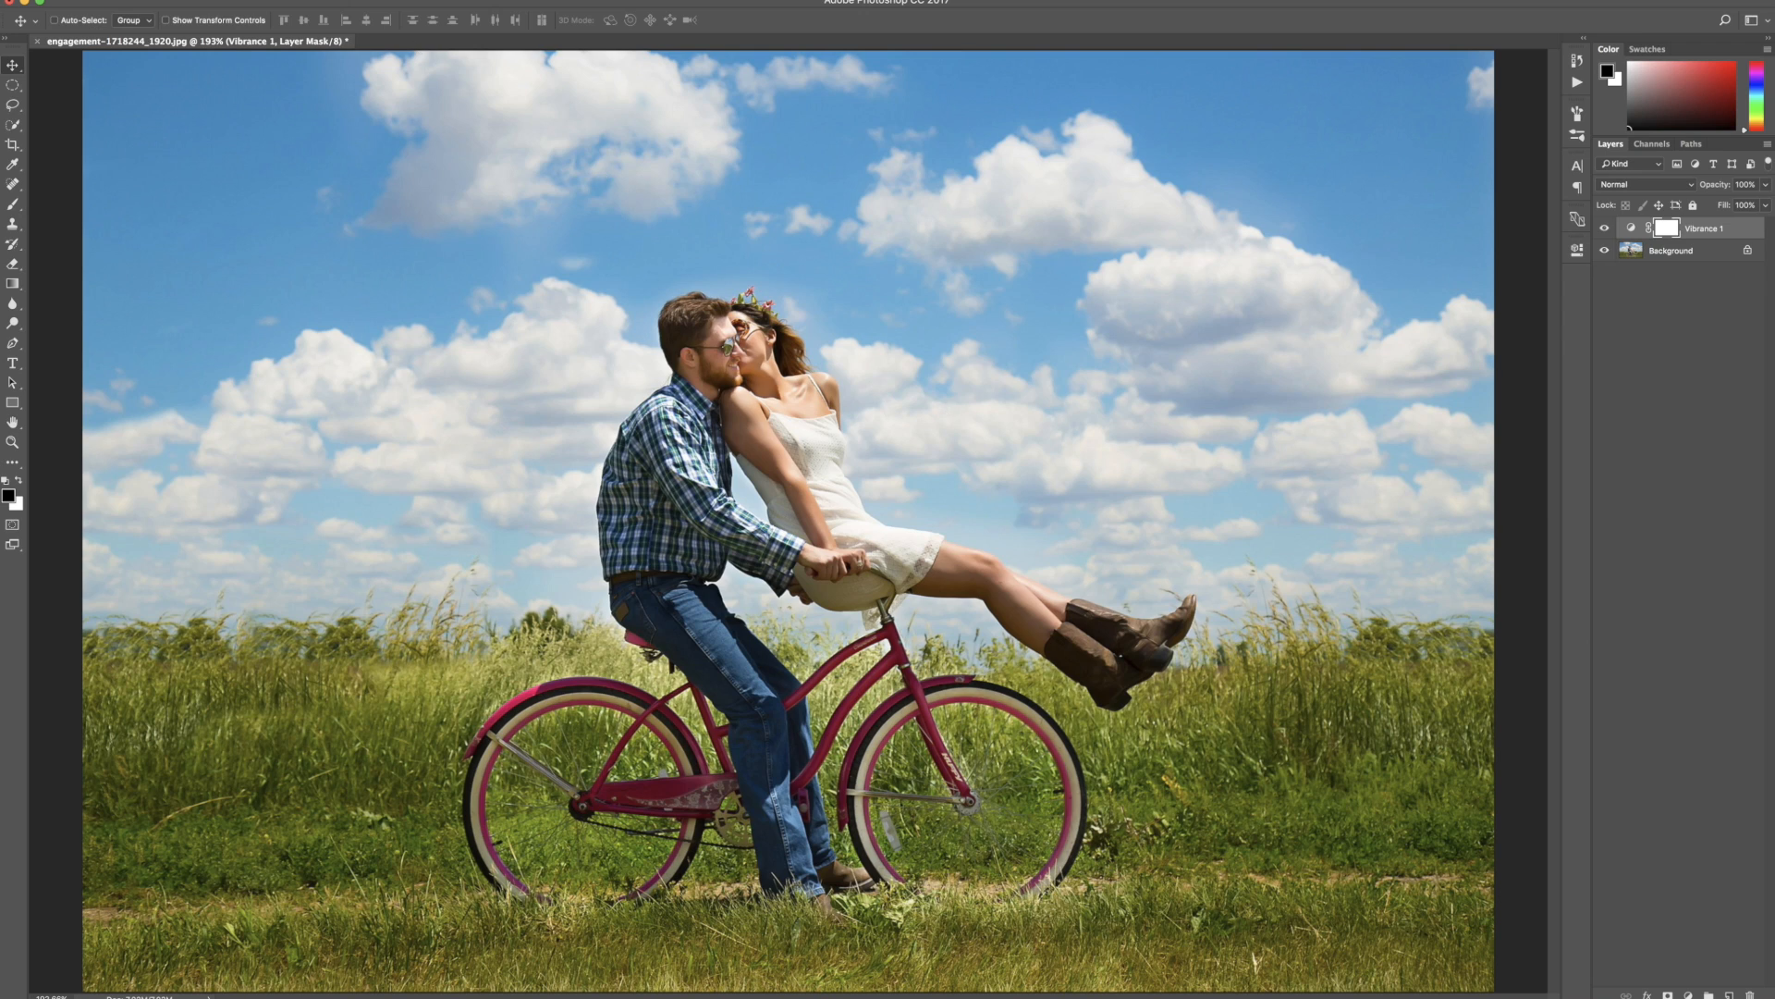
Run the Shadows/Highlights adjustment with a Shadows amount of 47%
left_click(132, 1)
mouse_move(94, 1)
mouse_move(135, 24)
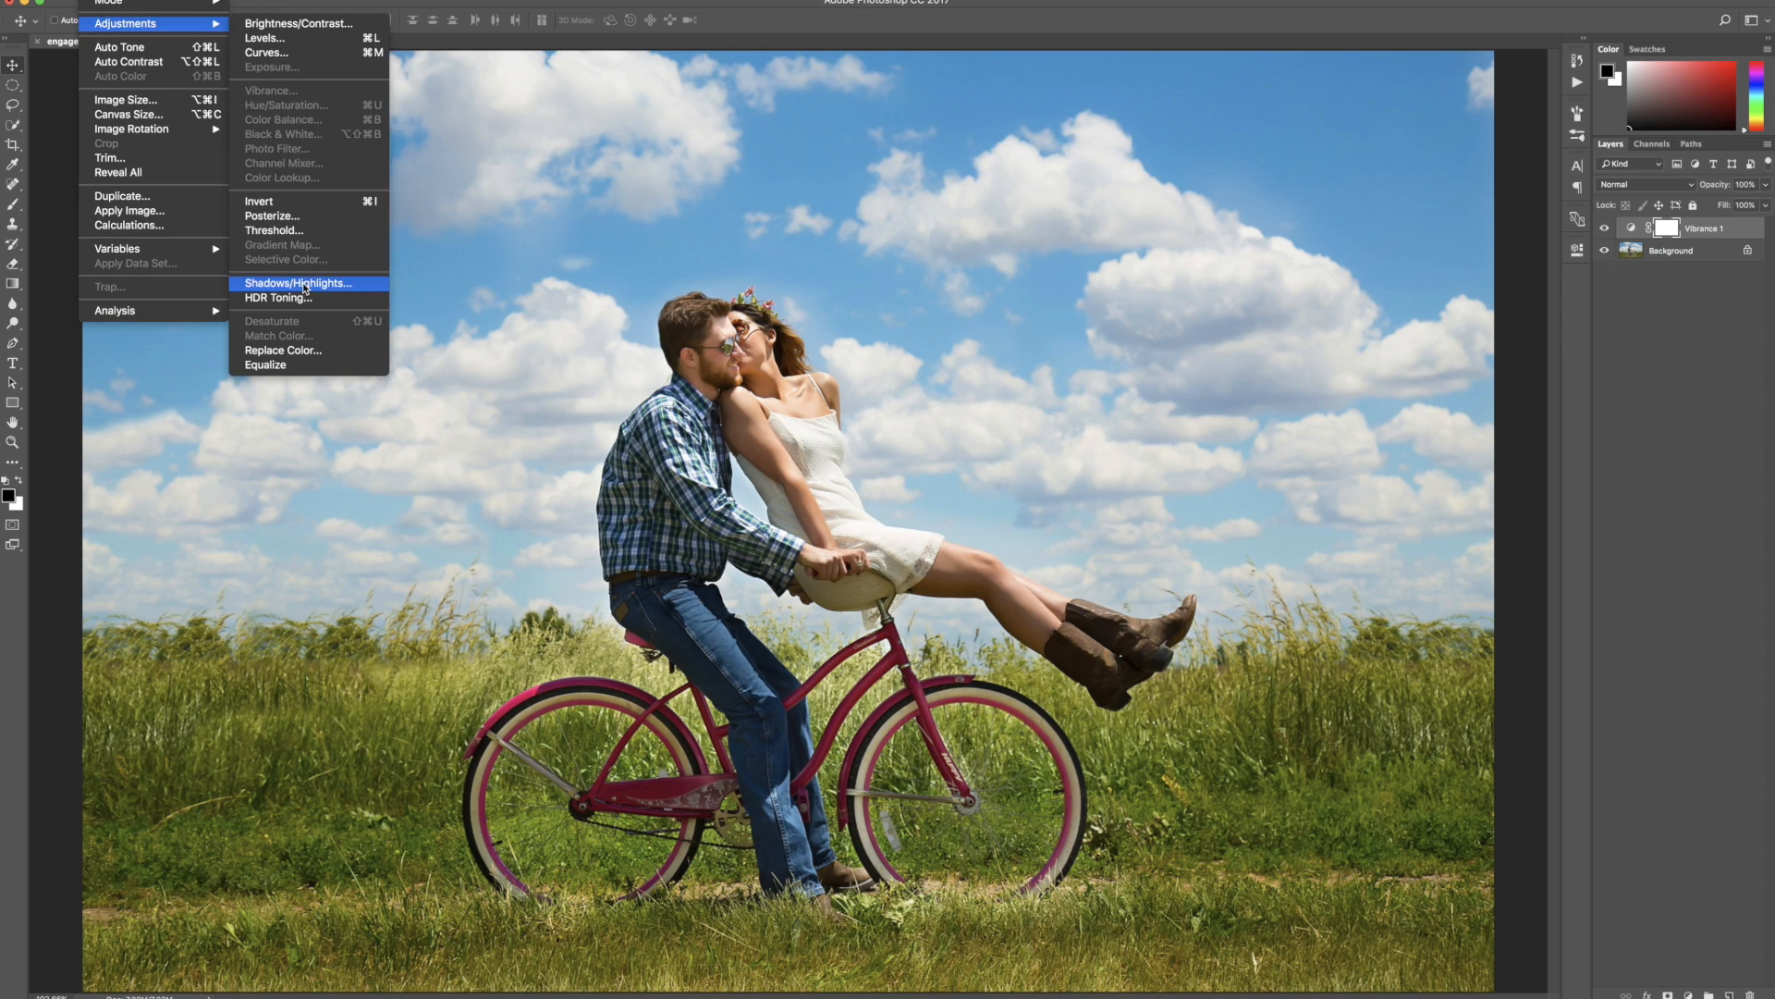
left_click(298, 284)
left_click_drag(568, 377, 580, 378)
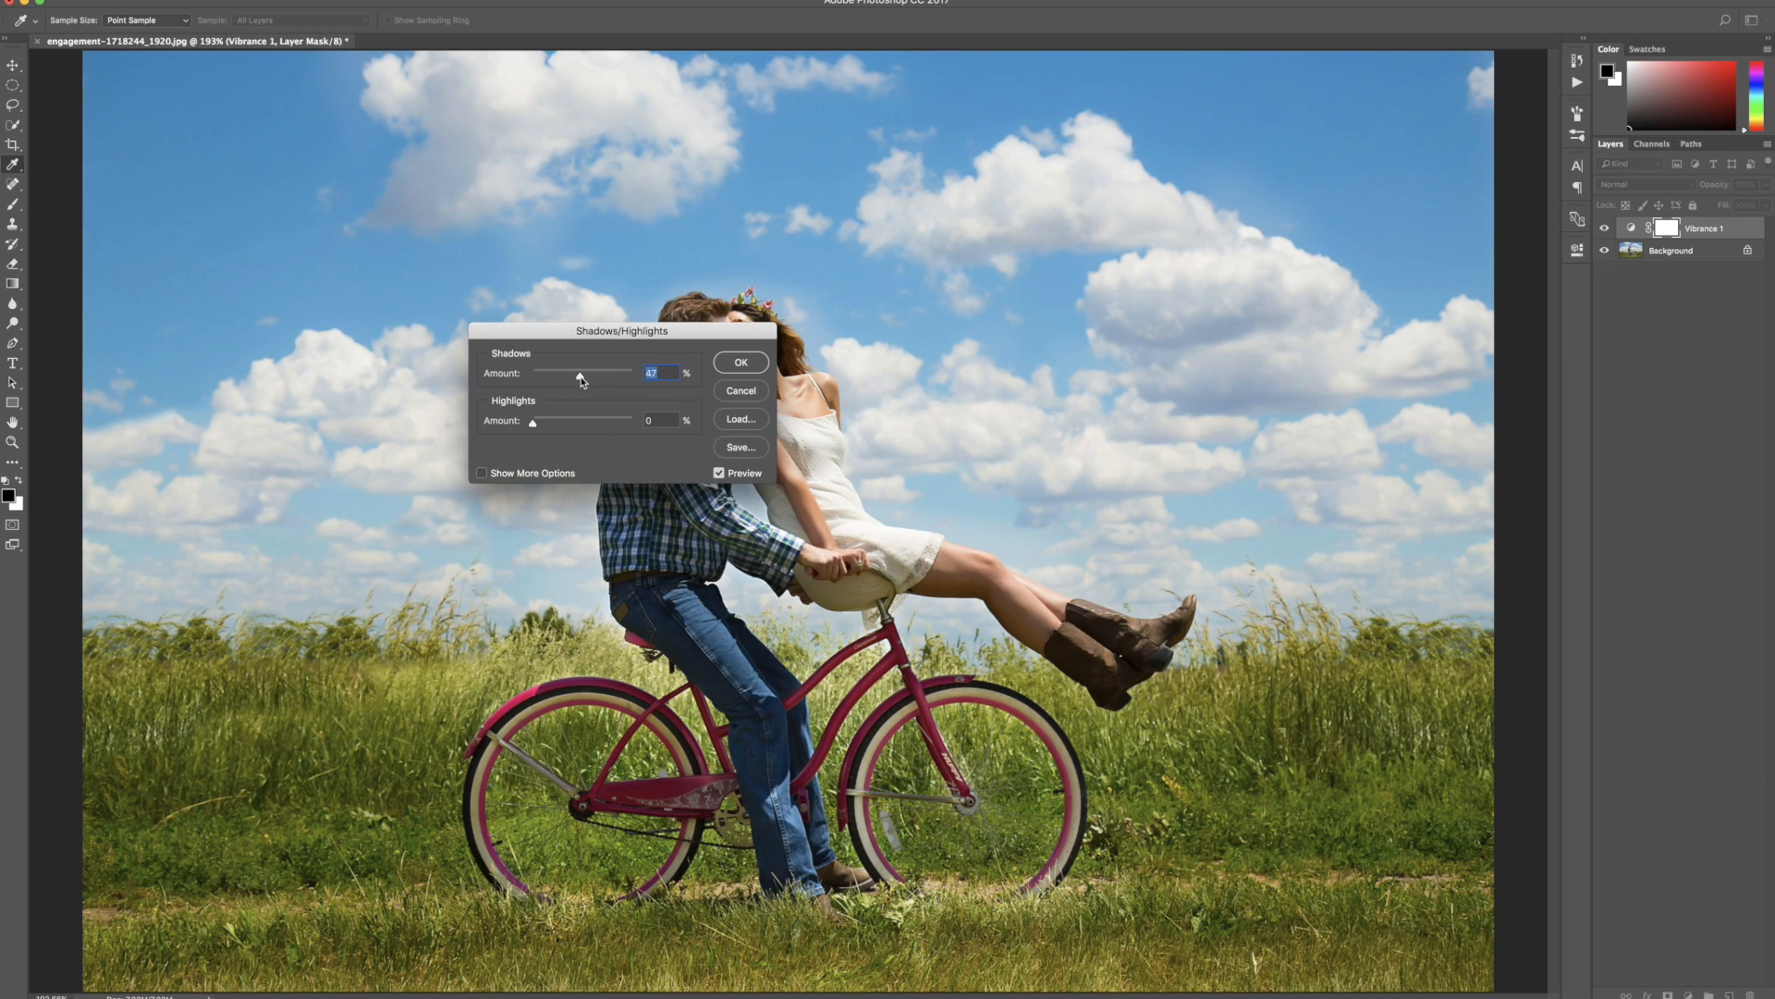
key("Return")
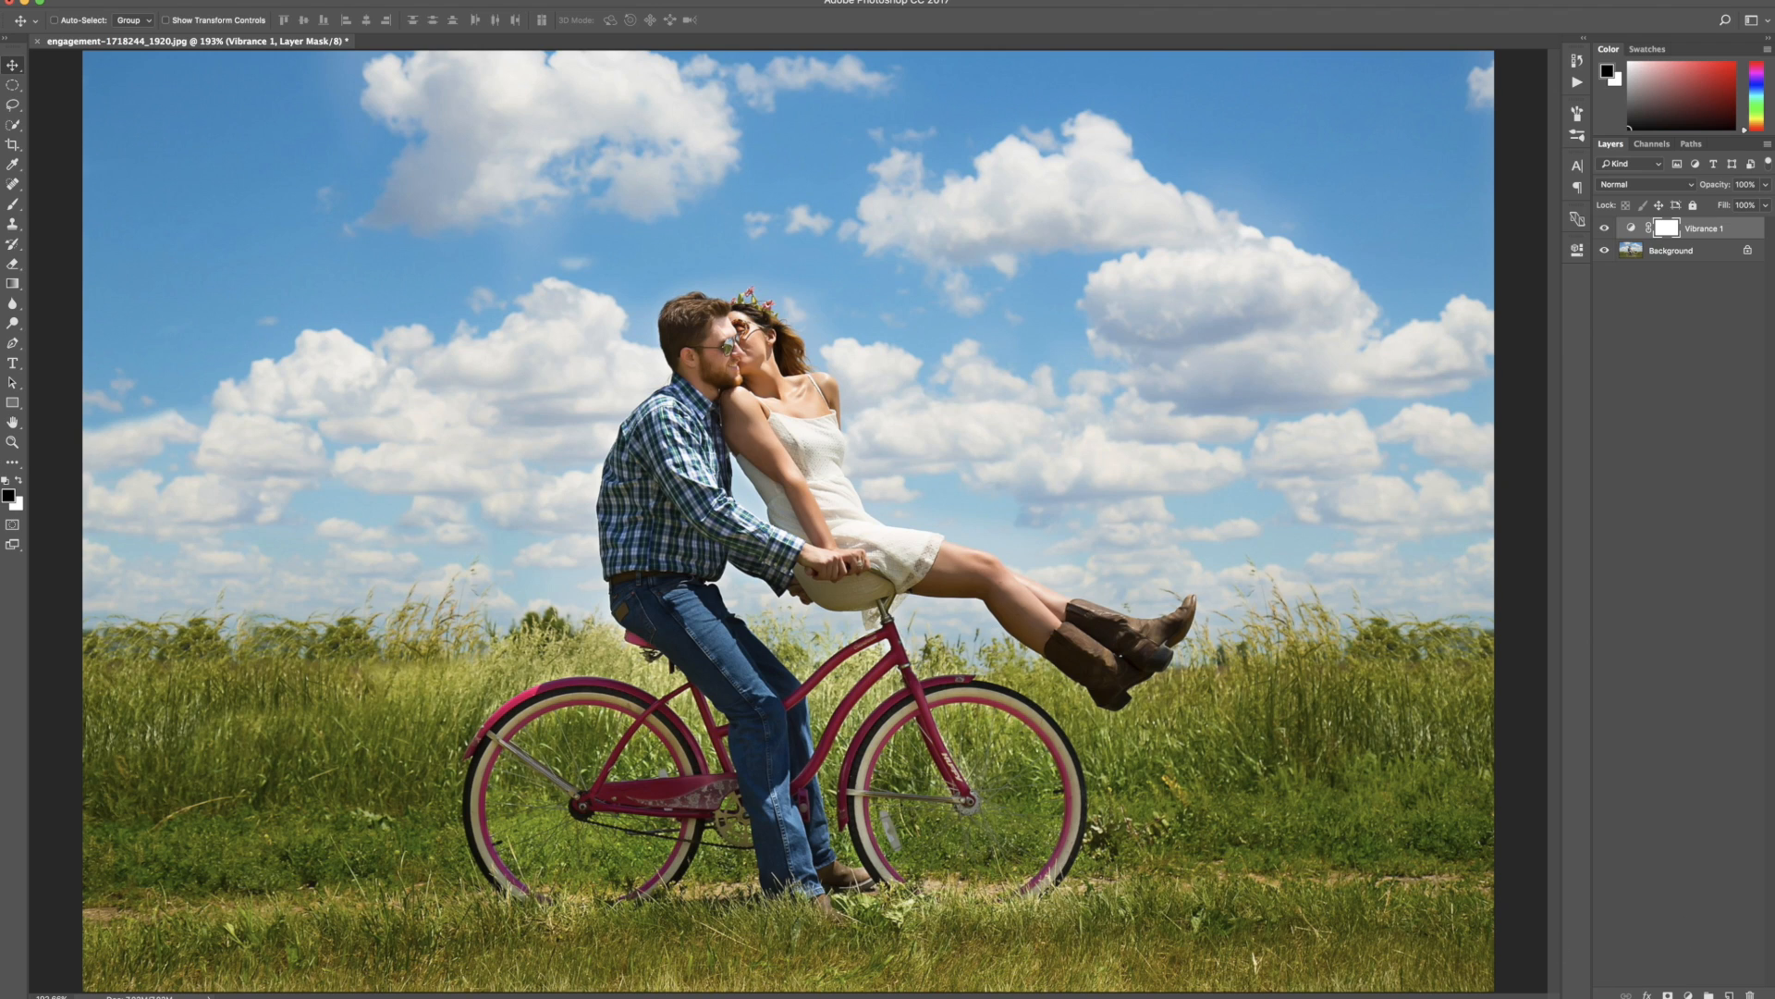
Add a Black & White adjustment layer with Reds set to 63 and Yellows to 65
left_click(1689, 995)
left_click(1730, 883)
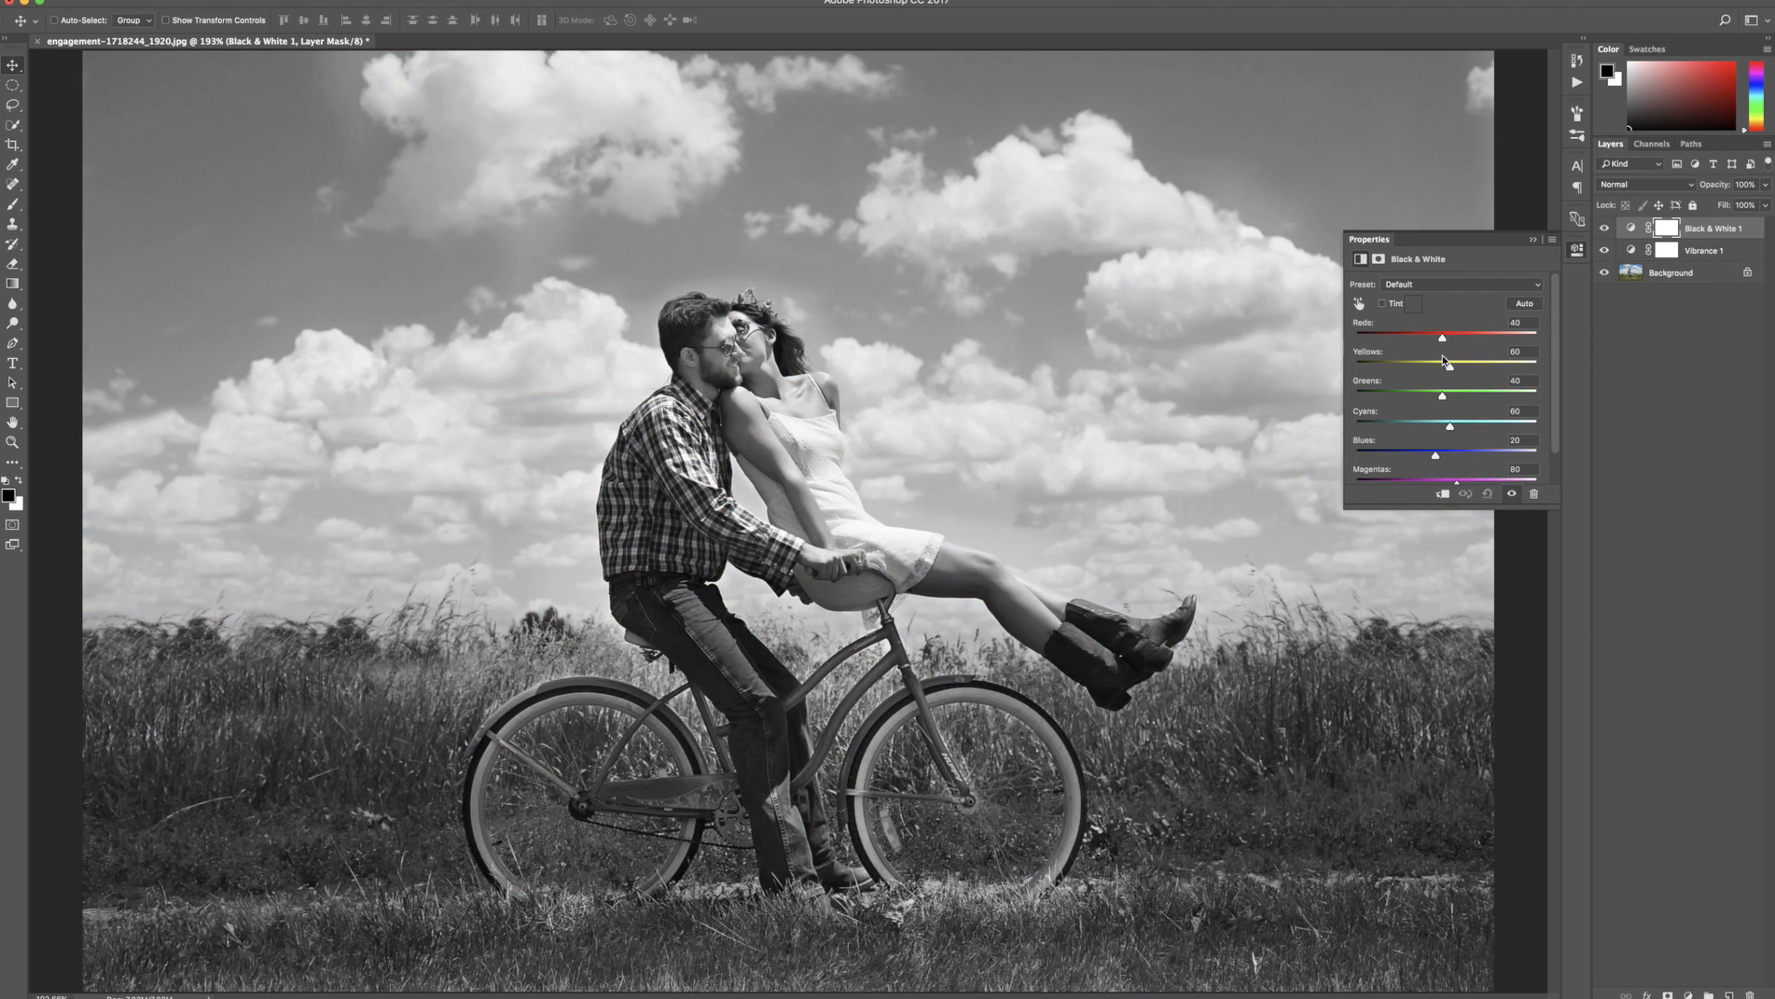
mouse_move(1443, 337)
left_mouse_down()
mouse_move(1464, 341)
mouse_move(1425, 367)
mouse_move(1453, 366)
left_mouse_up()
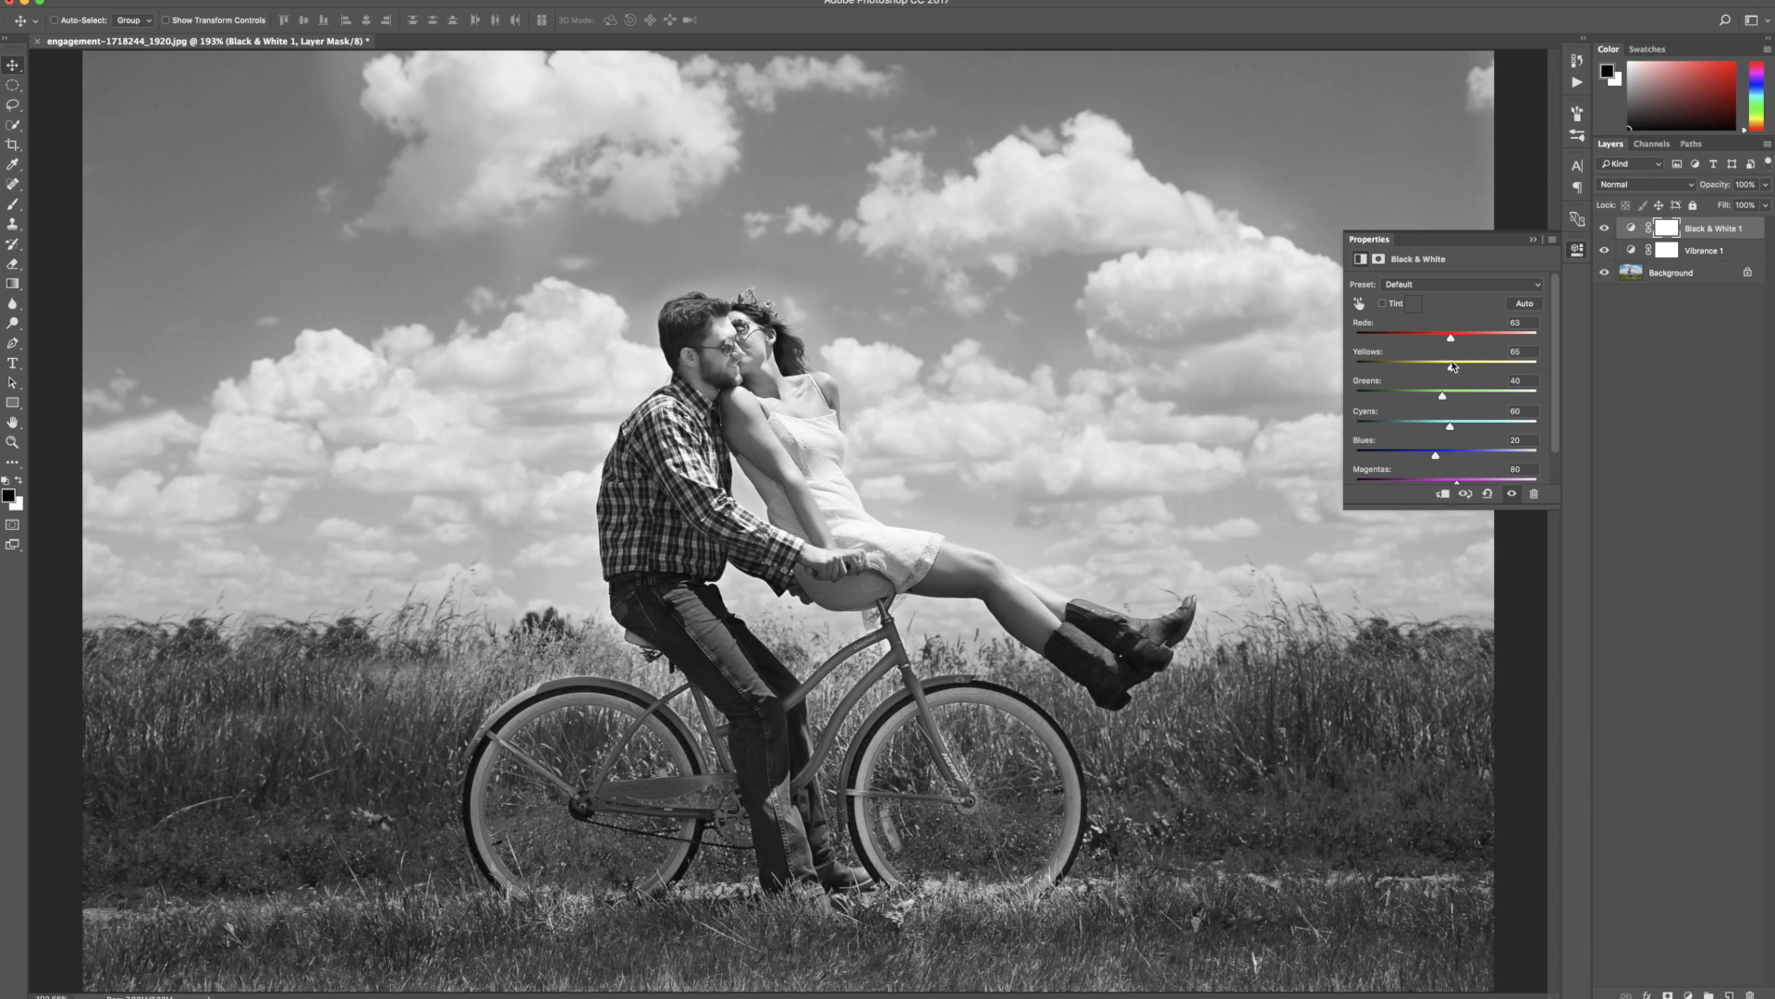
left_click(1532, 239)
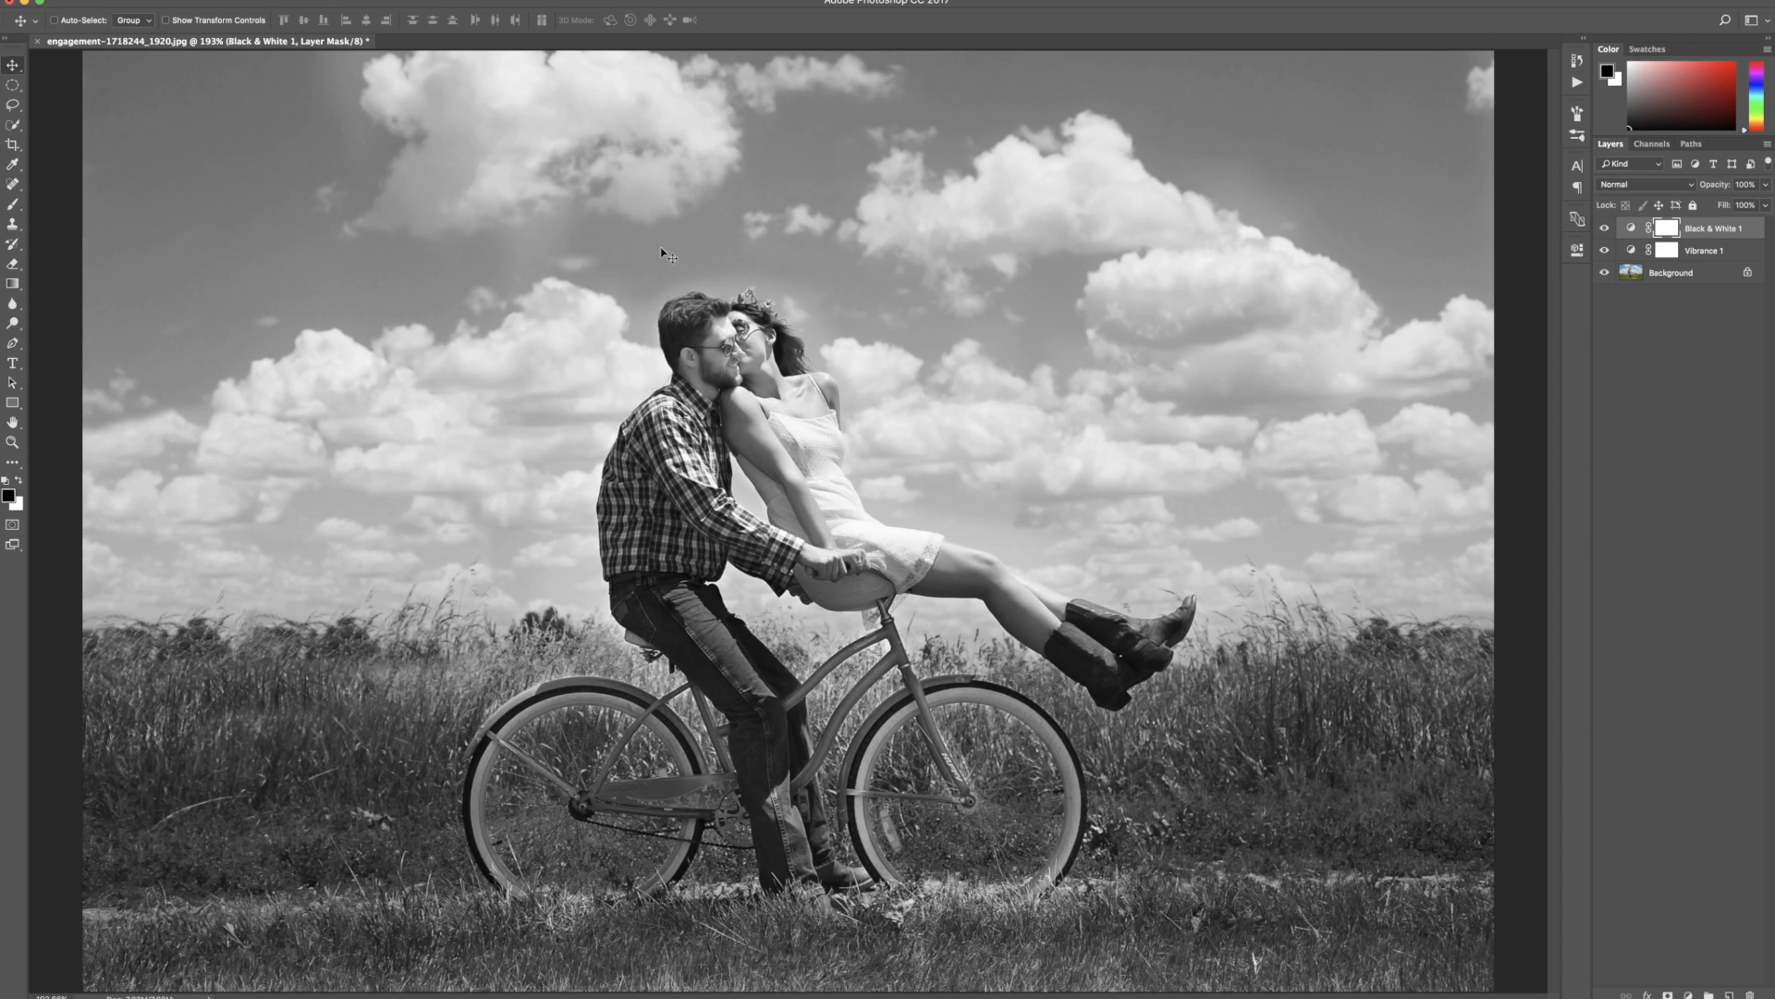
Lasso the large cloud above the couple on the Background layer, replace it with a content-aware fill and clear the selection
left_click(1688, 275)
left_click(16, 110)
mouse_move(292, 52)
left_mouse_down()
mouse_move(278, 174)
mouse_move(319, 260)
mouse_move(615, 253)
mouse_move(857, 120)
mouse_move(928, 52)
left_mouse_up()
left_click(65, 1)
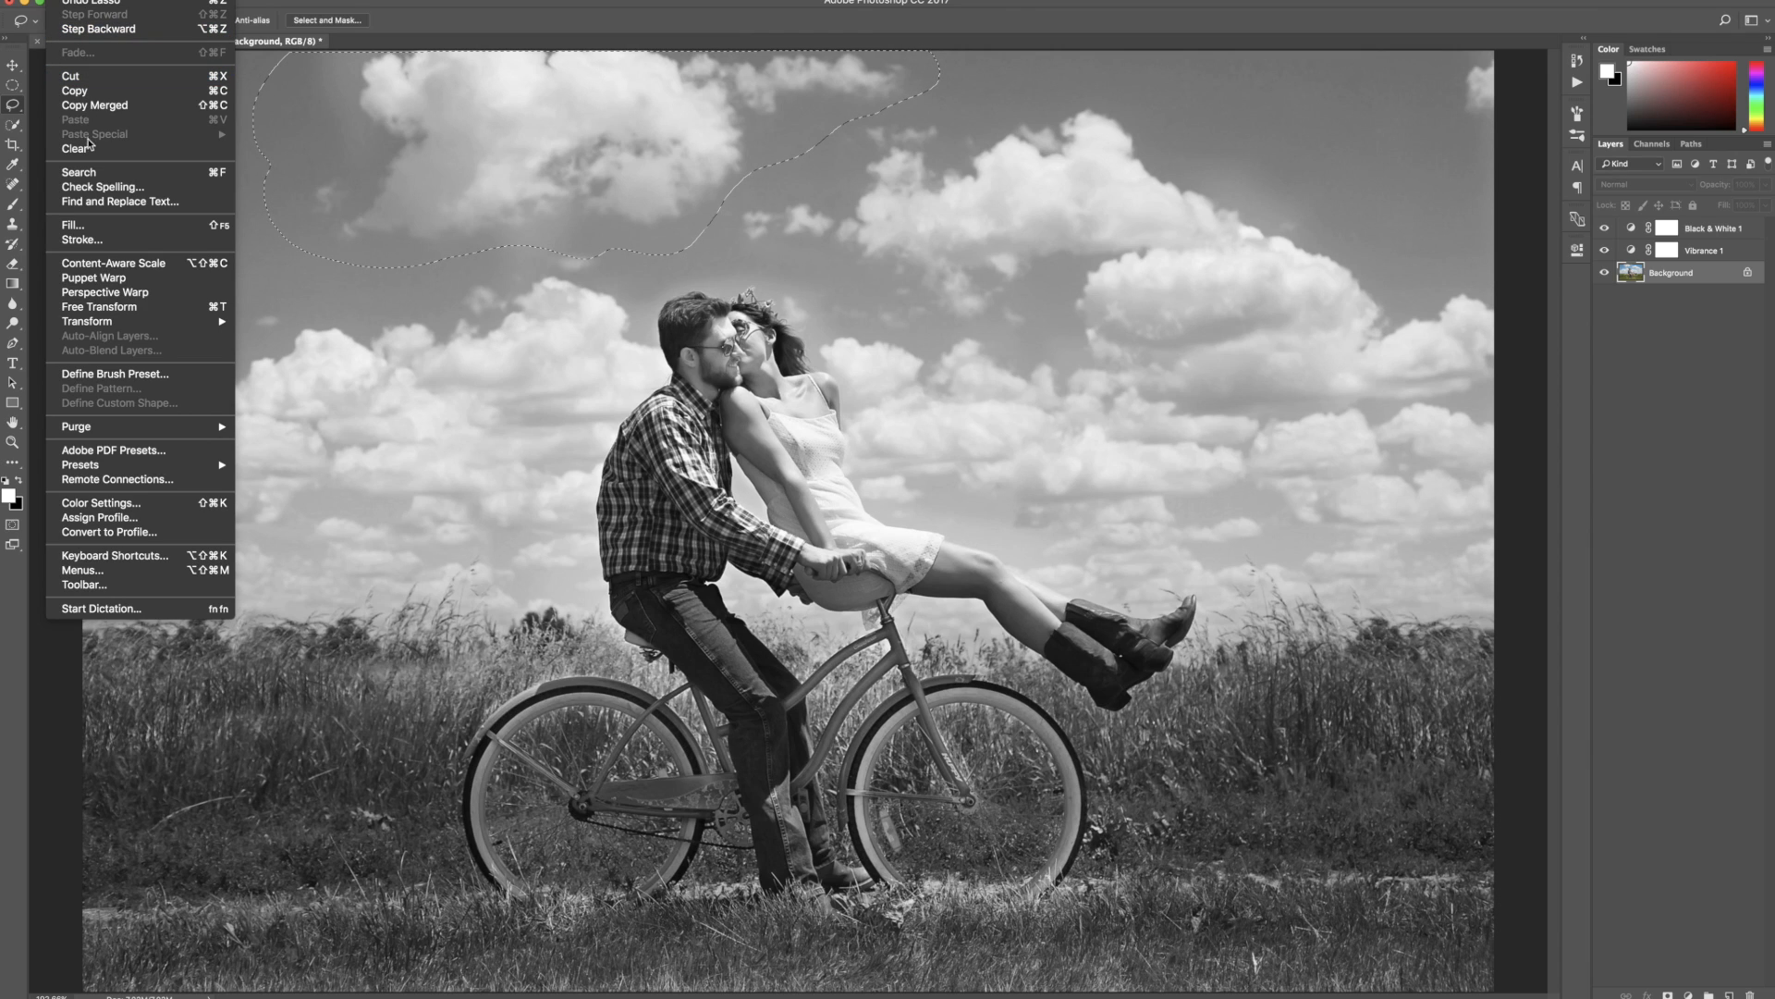
left_click(109, 227)
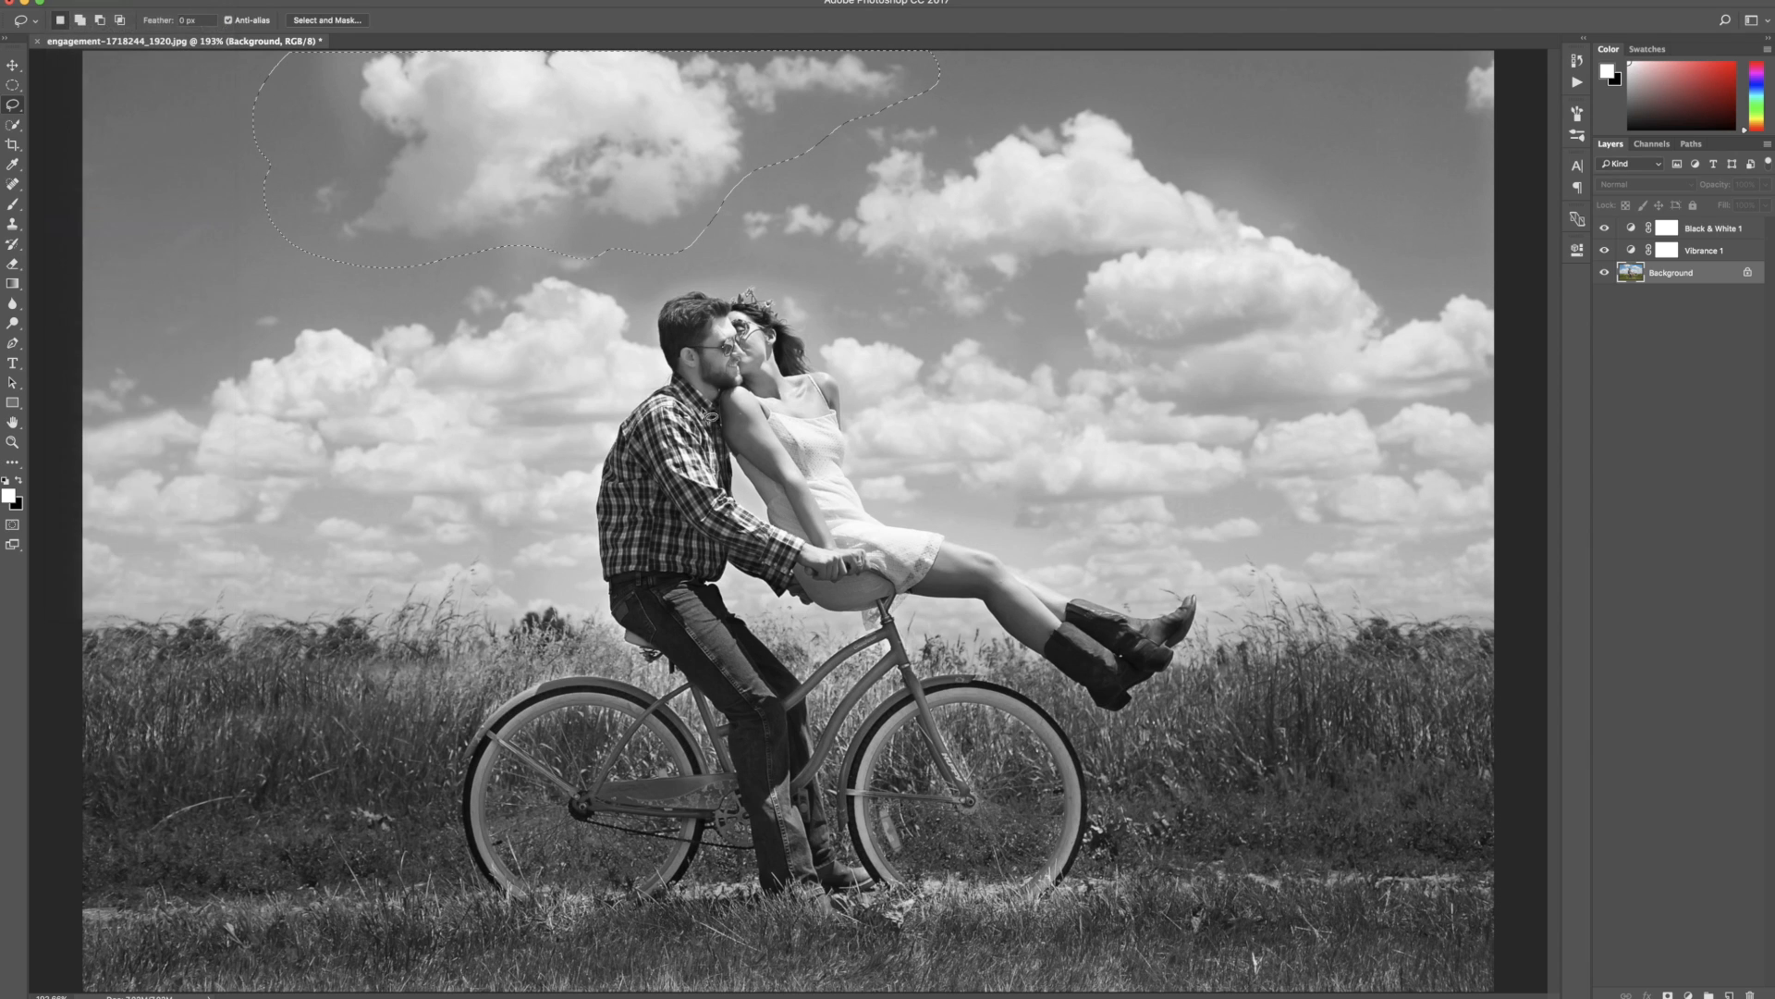
left_click(630, 335)
left_click(620, 352)
left_click(706, 334)
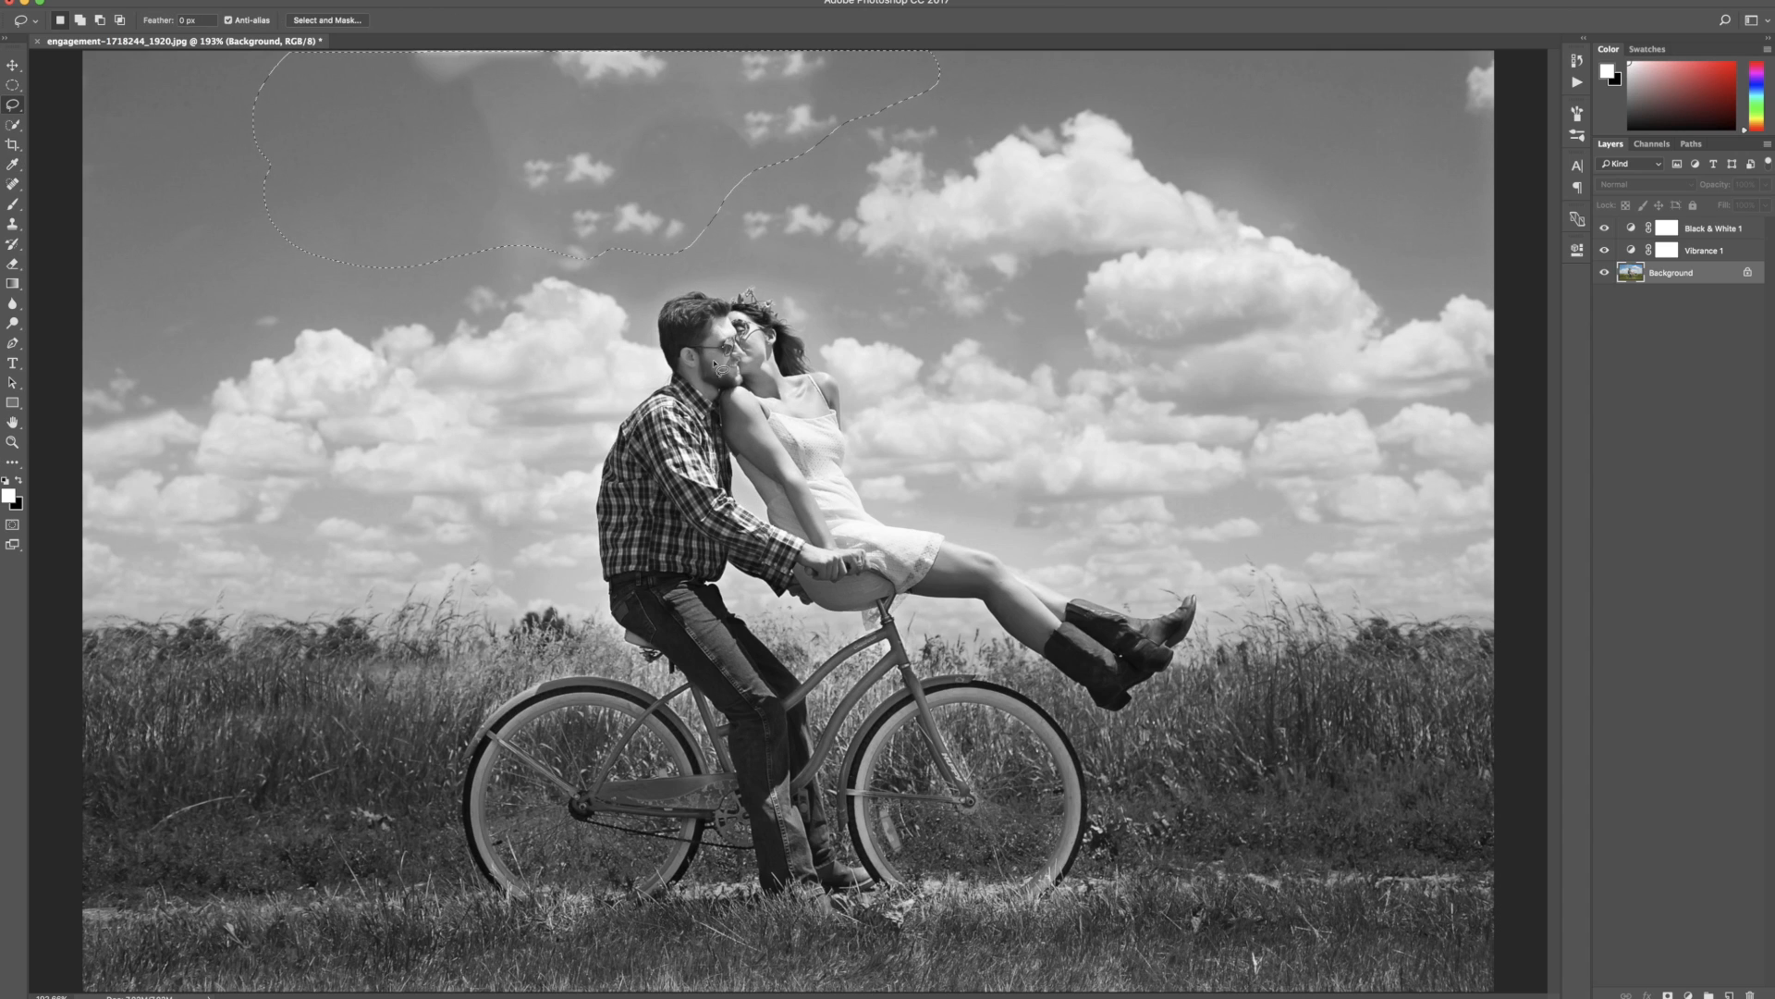
left_click(507, 216)
Add a new layer above the Background and clone clean sky over the leftover cloud patches above the couple
left_click(1730, 994)
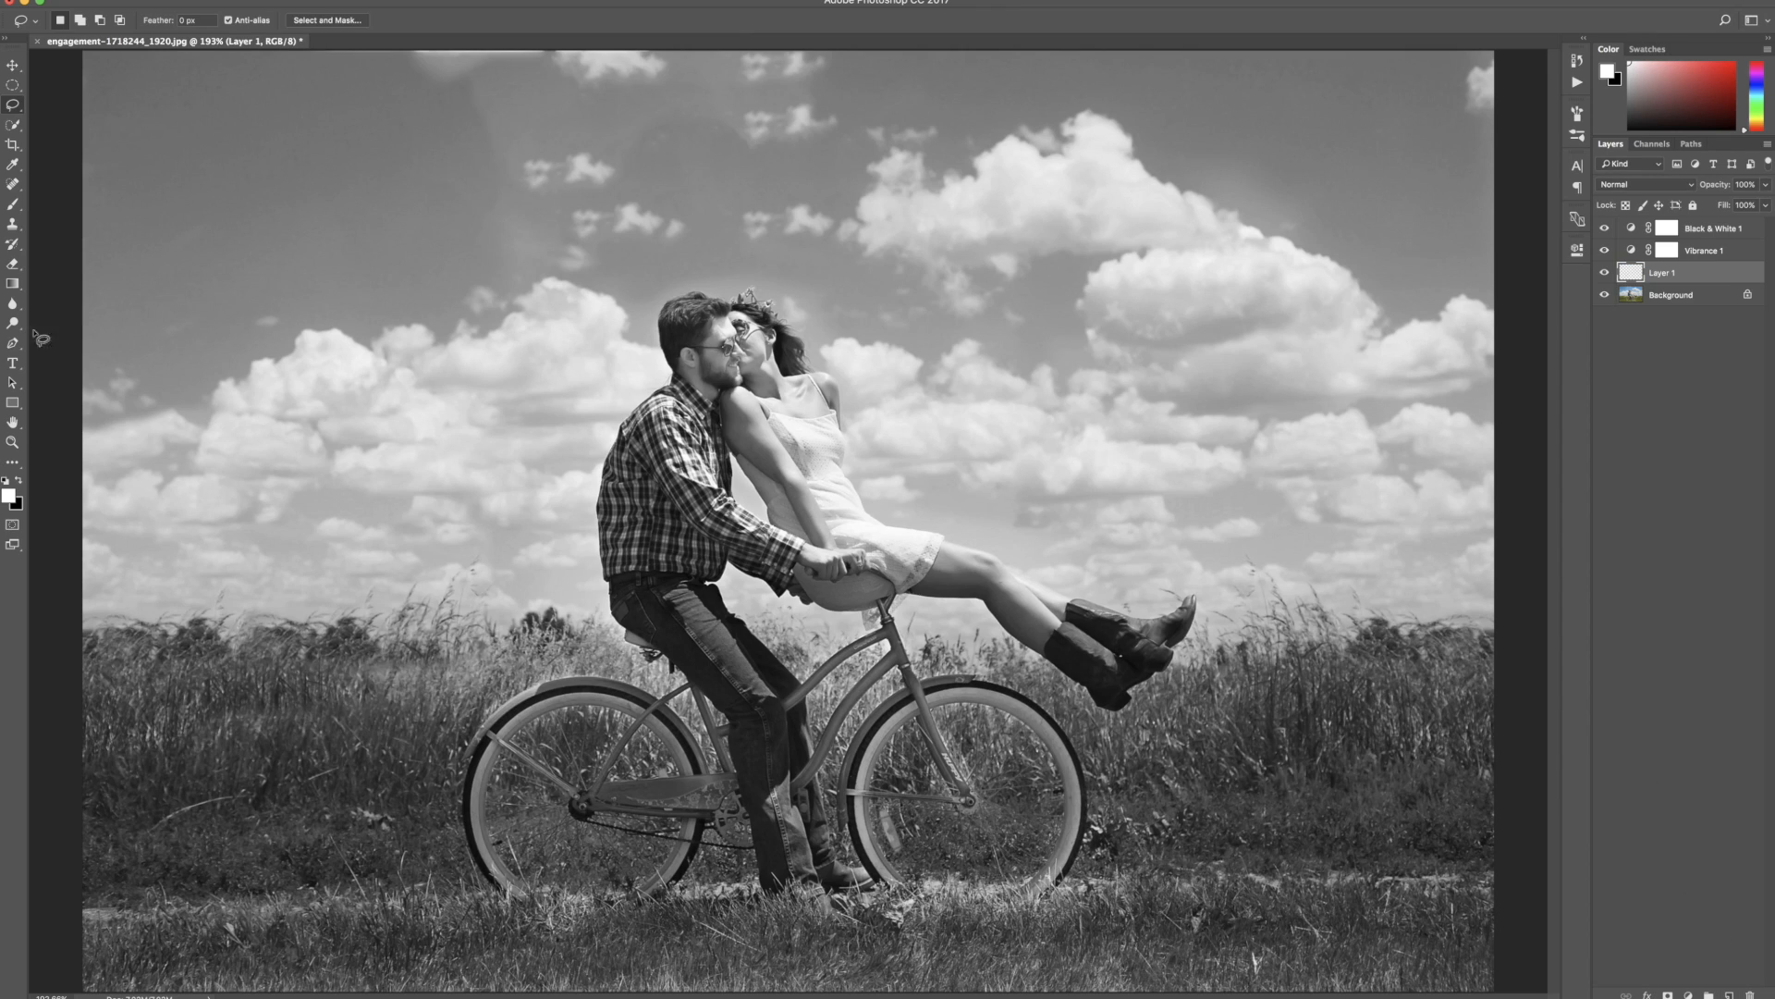
left_click(11, 226)
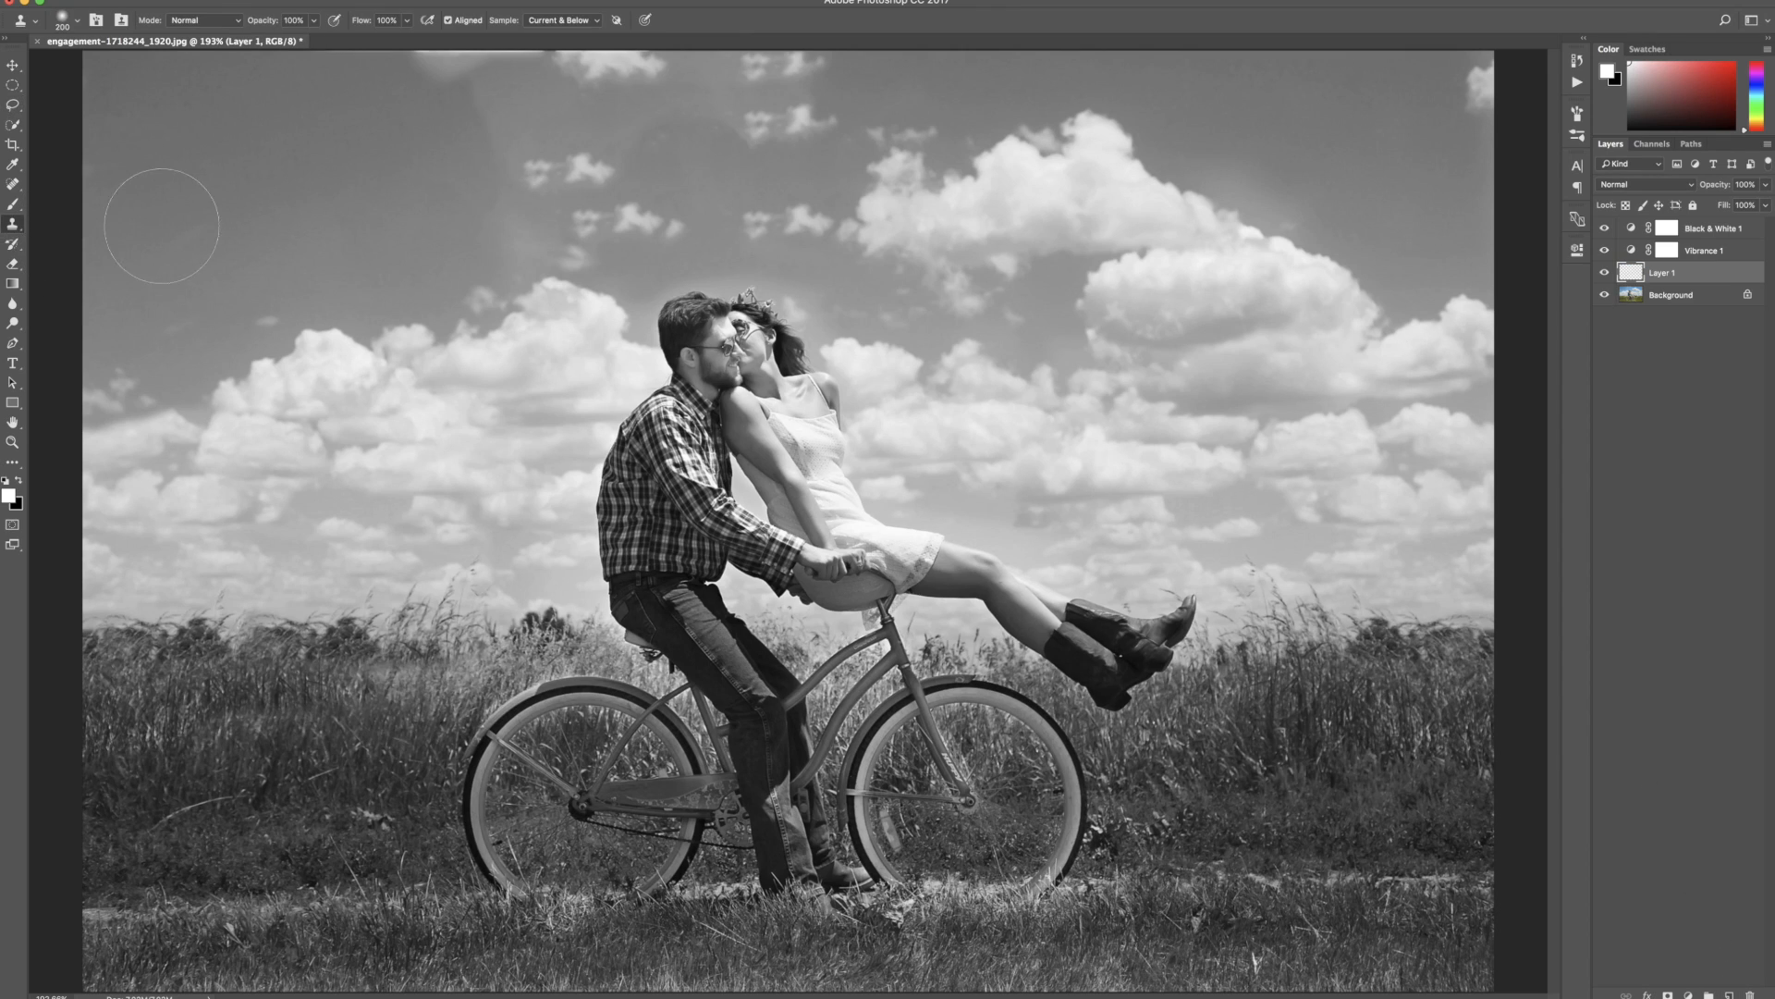
left_click(231, 142, "alt")
mouse_move(385, 92)
left_mouse_down()
mouse_move(488, 65)
mouse_move(515, 182)
mouse_move(605, 208)
mouse_move(647, 205)
mouse_move(582, 149)
mouse_move(637, 70)
mouse_move(759, 70)
mouse_move(739, 110)
mouse_move(797, 109)
left_mouse_up()
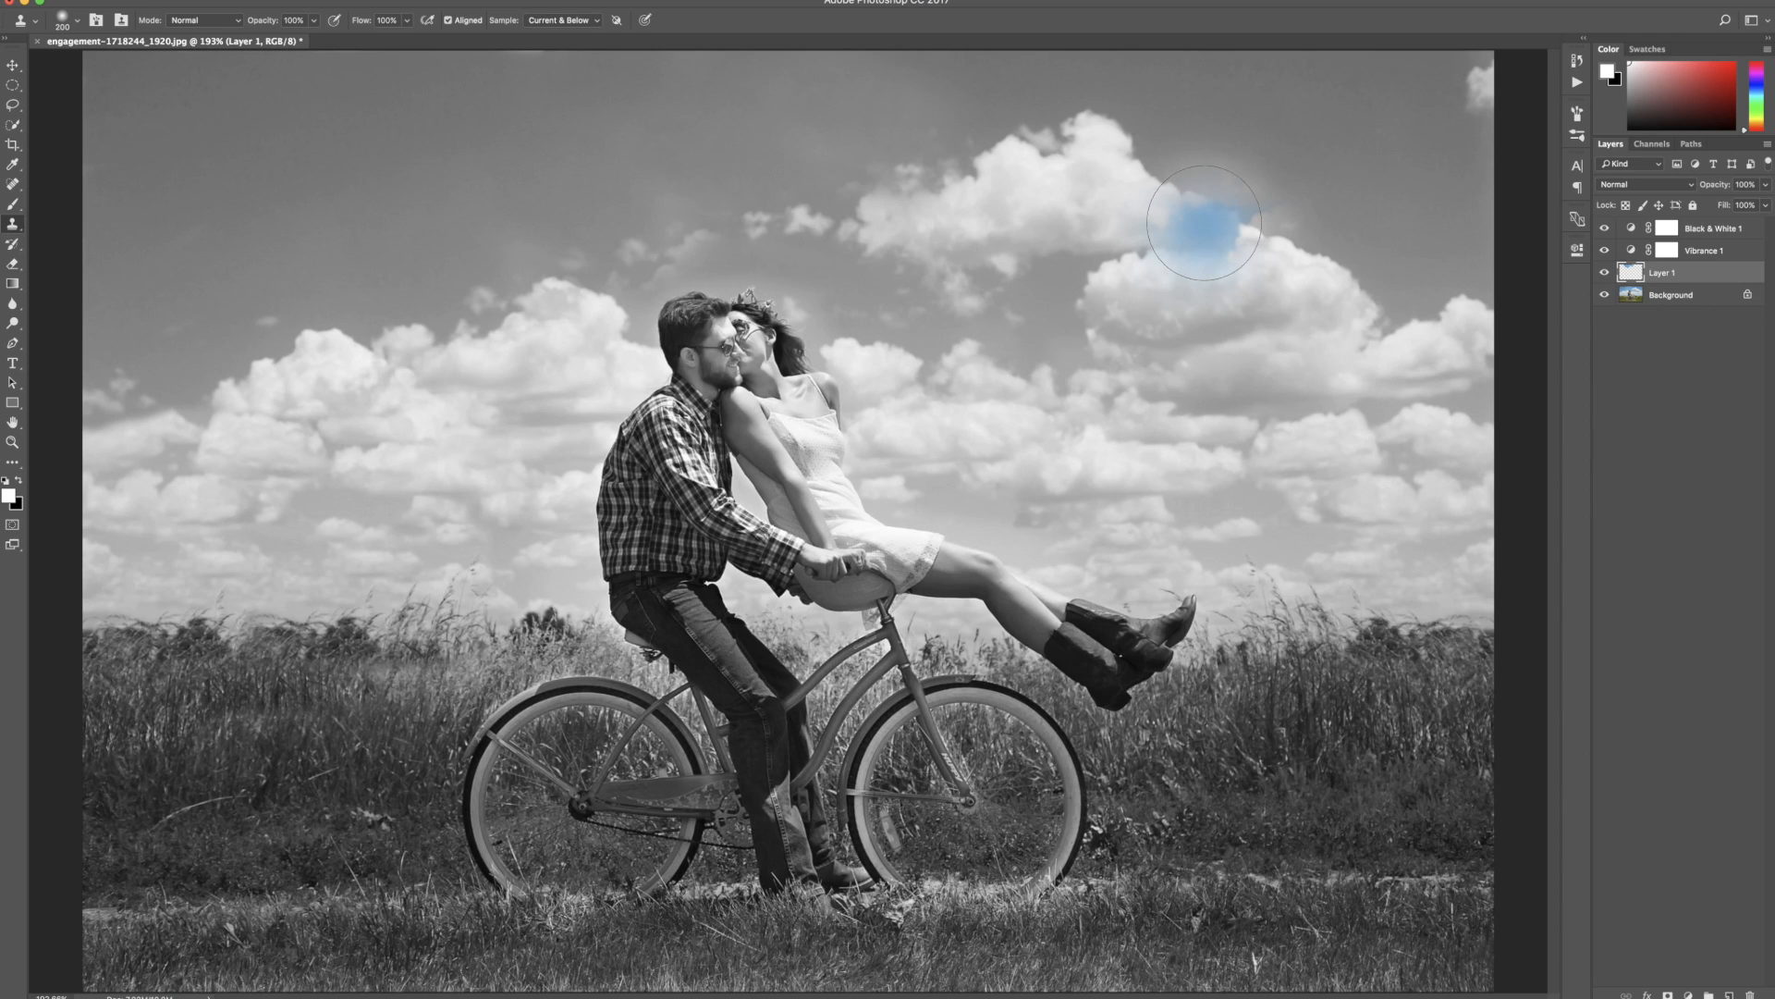
Switch to Lightroom, reset the engagement photo's edits and apply the 0-All In One - Duo preset from Strike a Pose
left_click(26, 2)
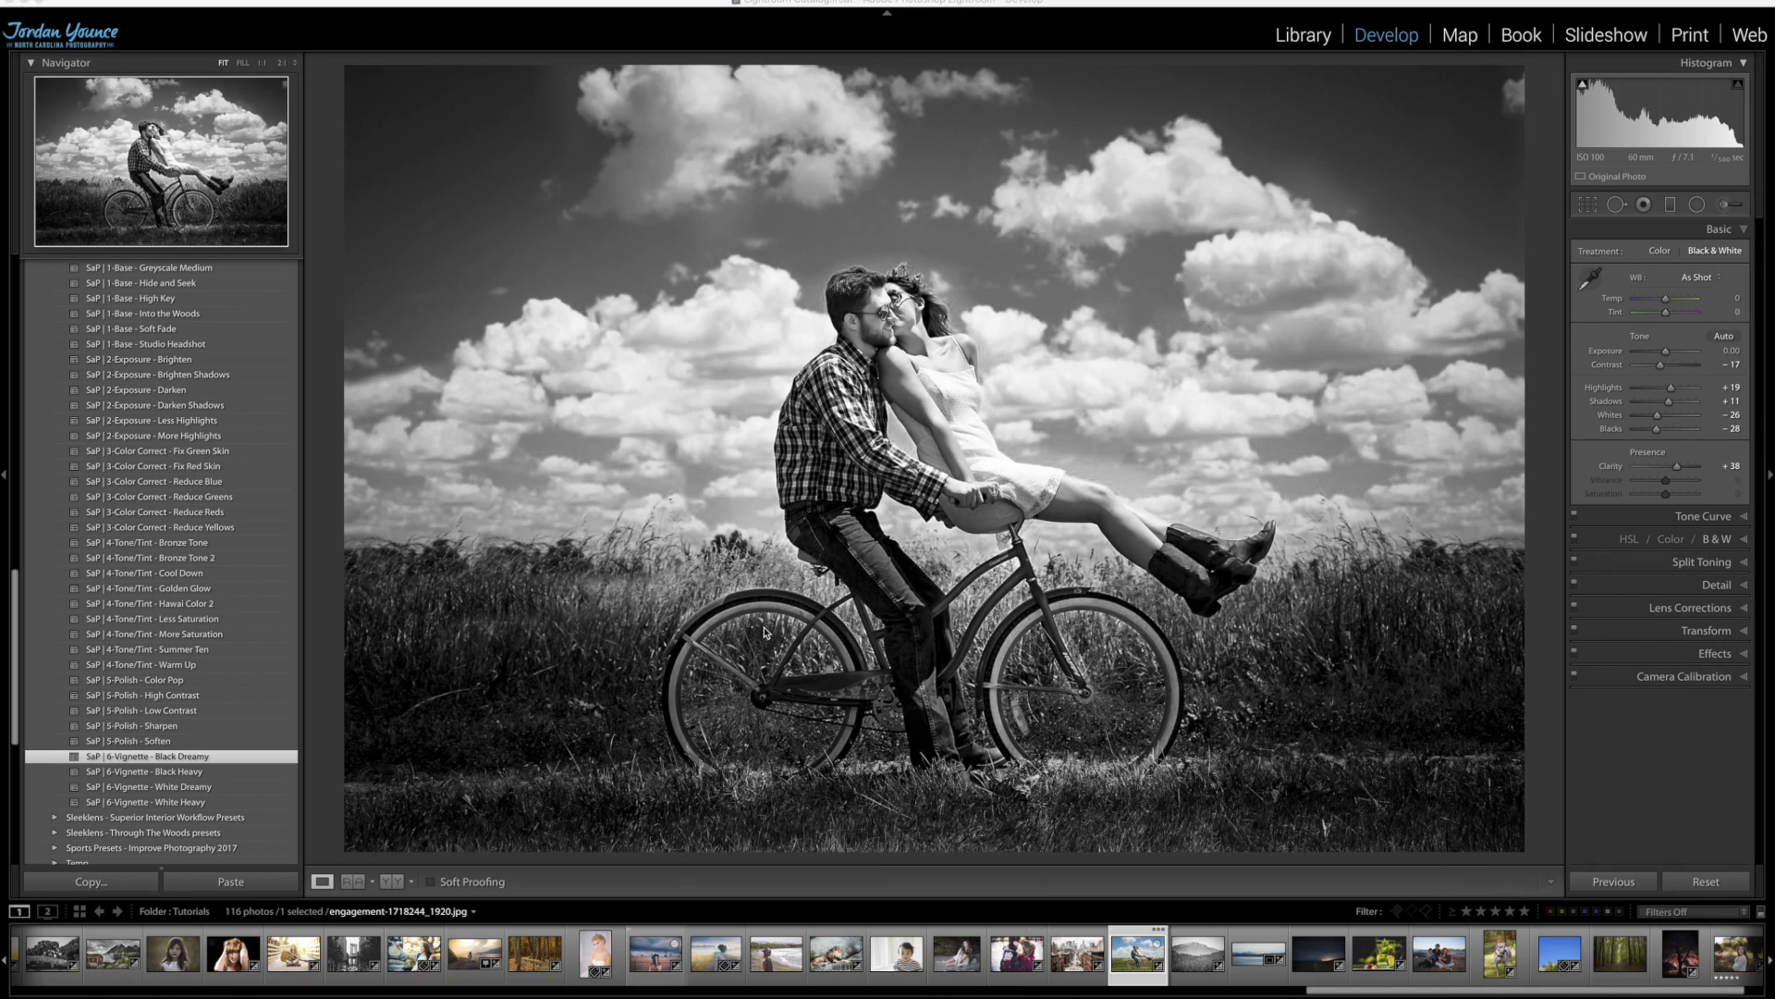
left_click(1697, 883)
scroll(167, 455, "up", 5)
scroll(164, 455, "up", 3)
left_click(167, 370)
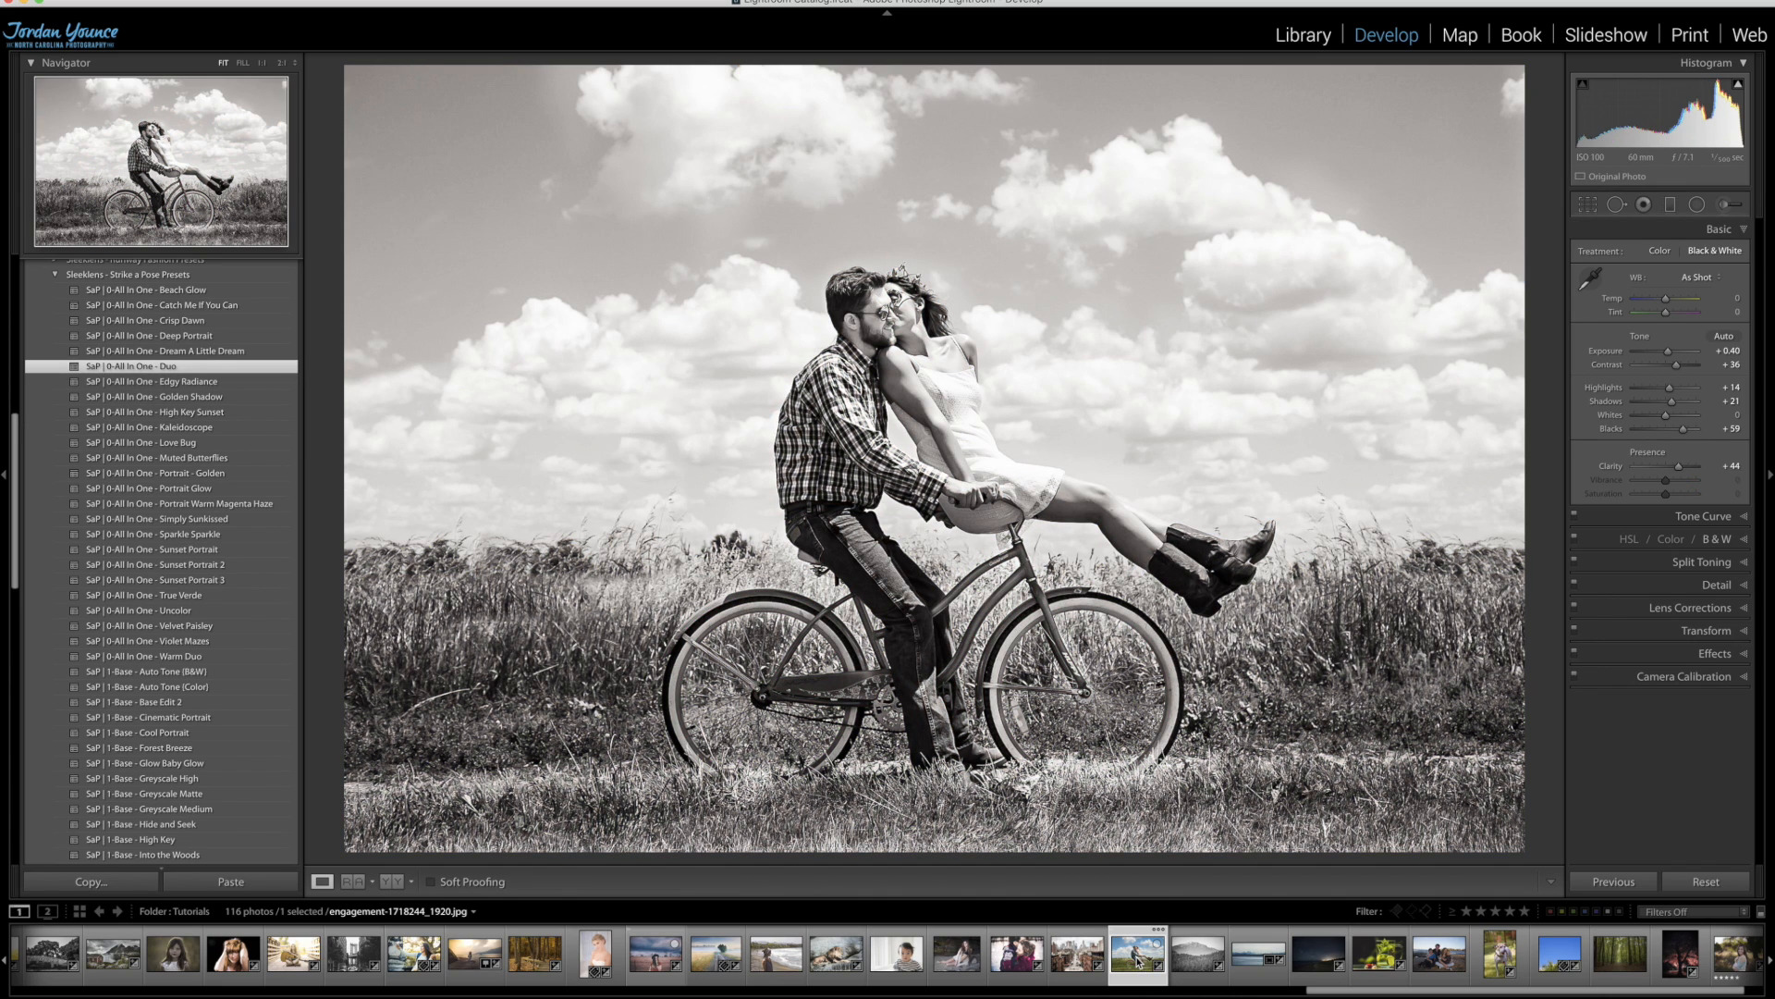
Open the Duo-toned photo in Photoshop CC 2017 as a copy with Lightroom adjustments
right_click(1137, 962)
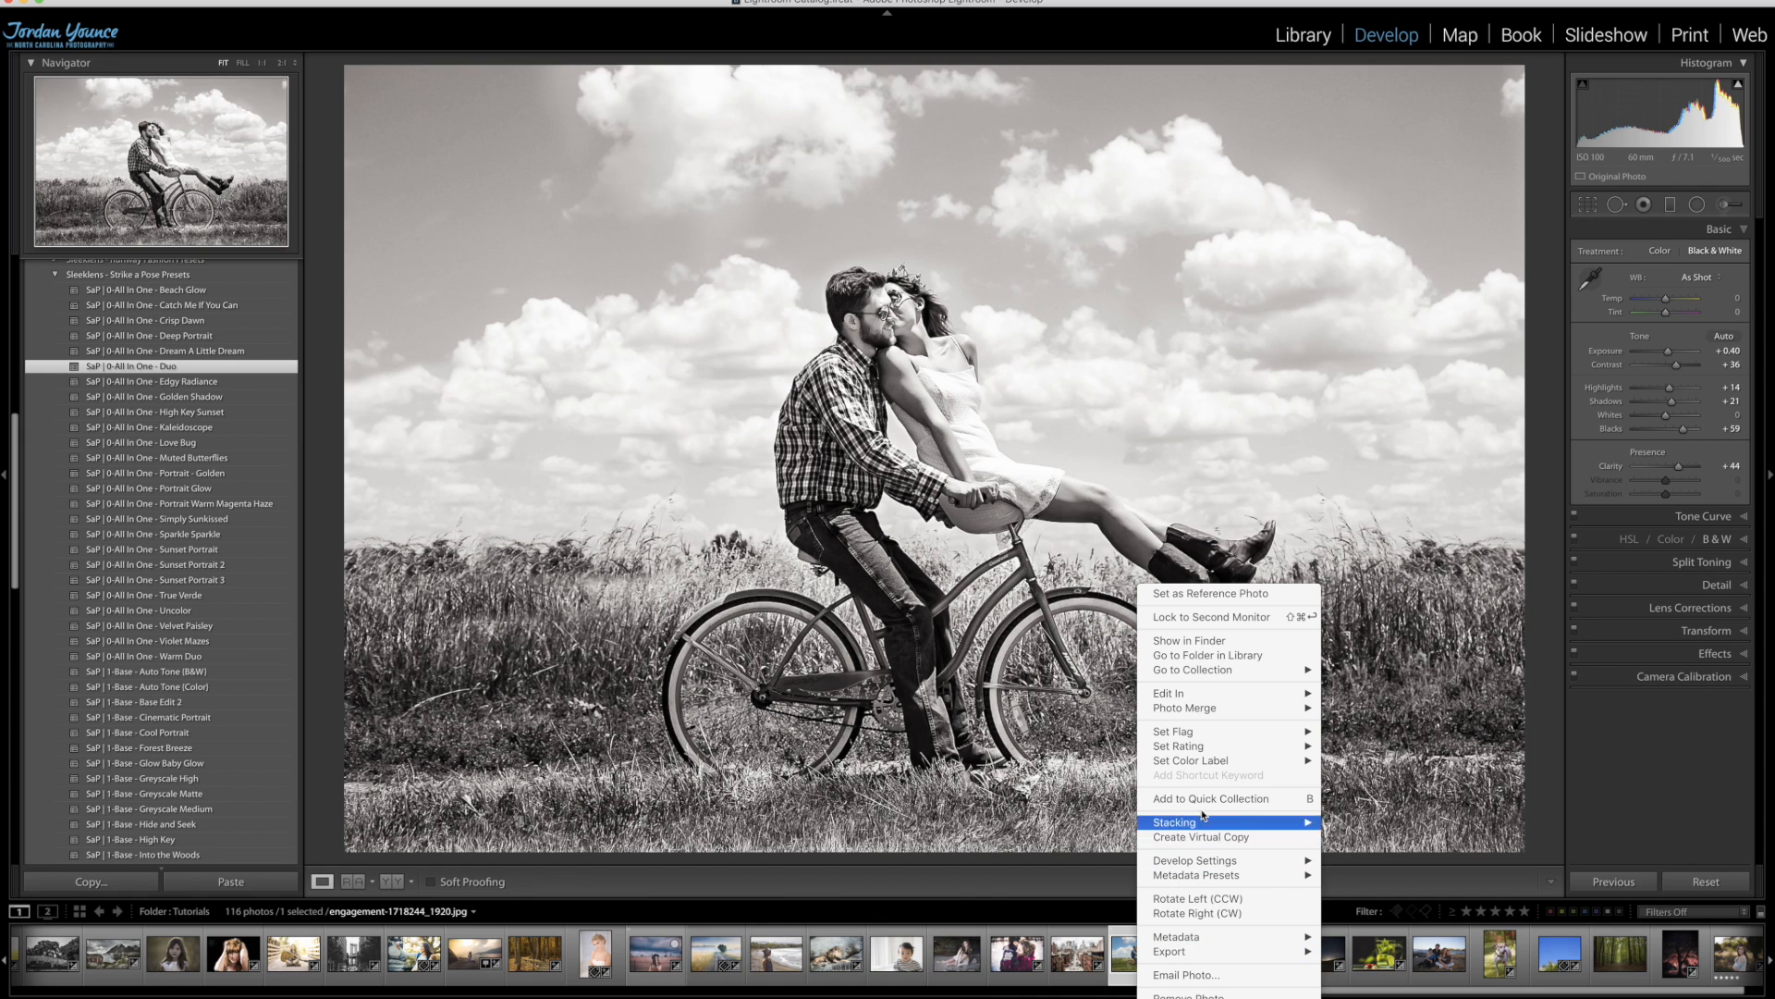
mouse_move(1199, 695)
left_click(1381, 695)
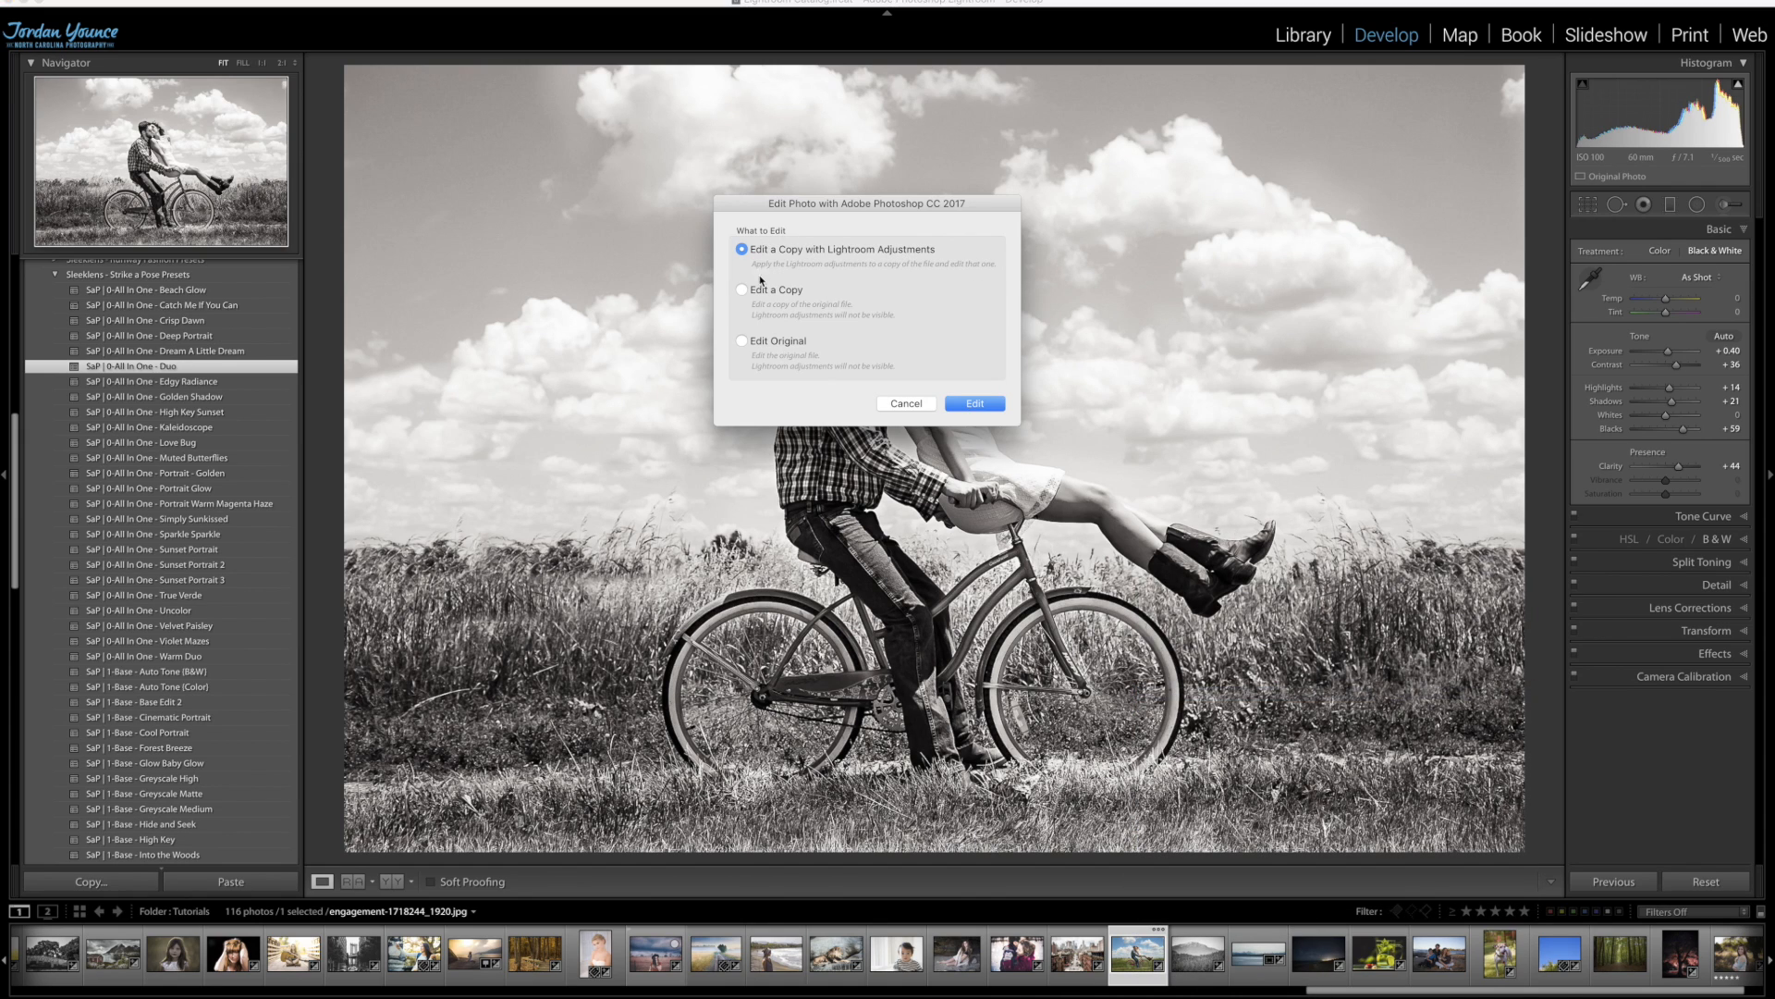
left_click(974, 407)
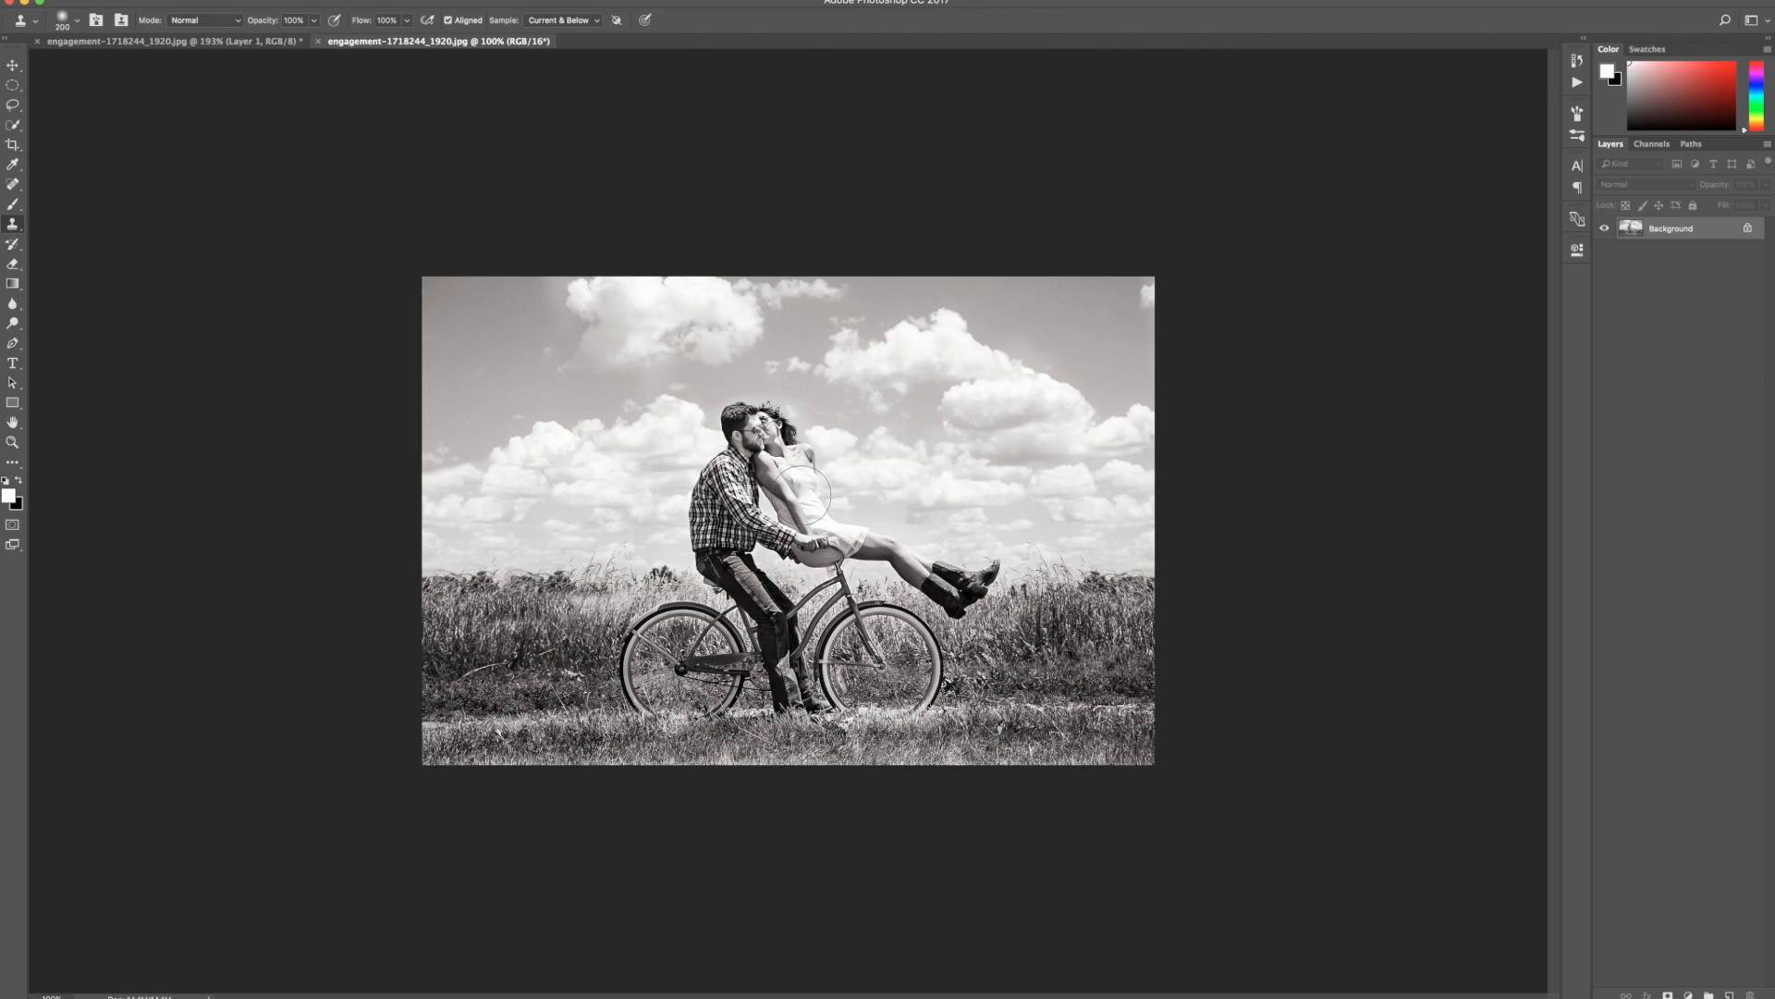
scroll(803, 494, "up", 3)
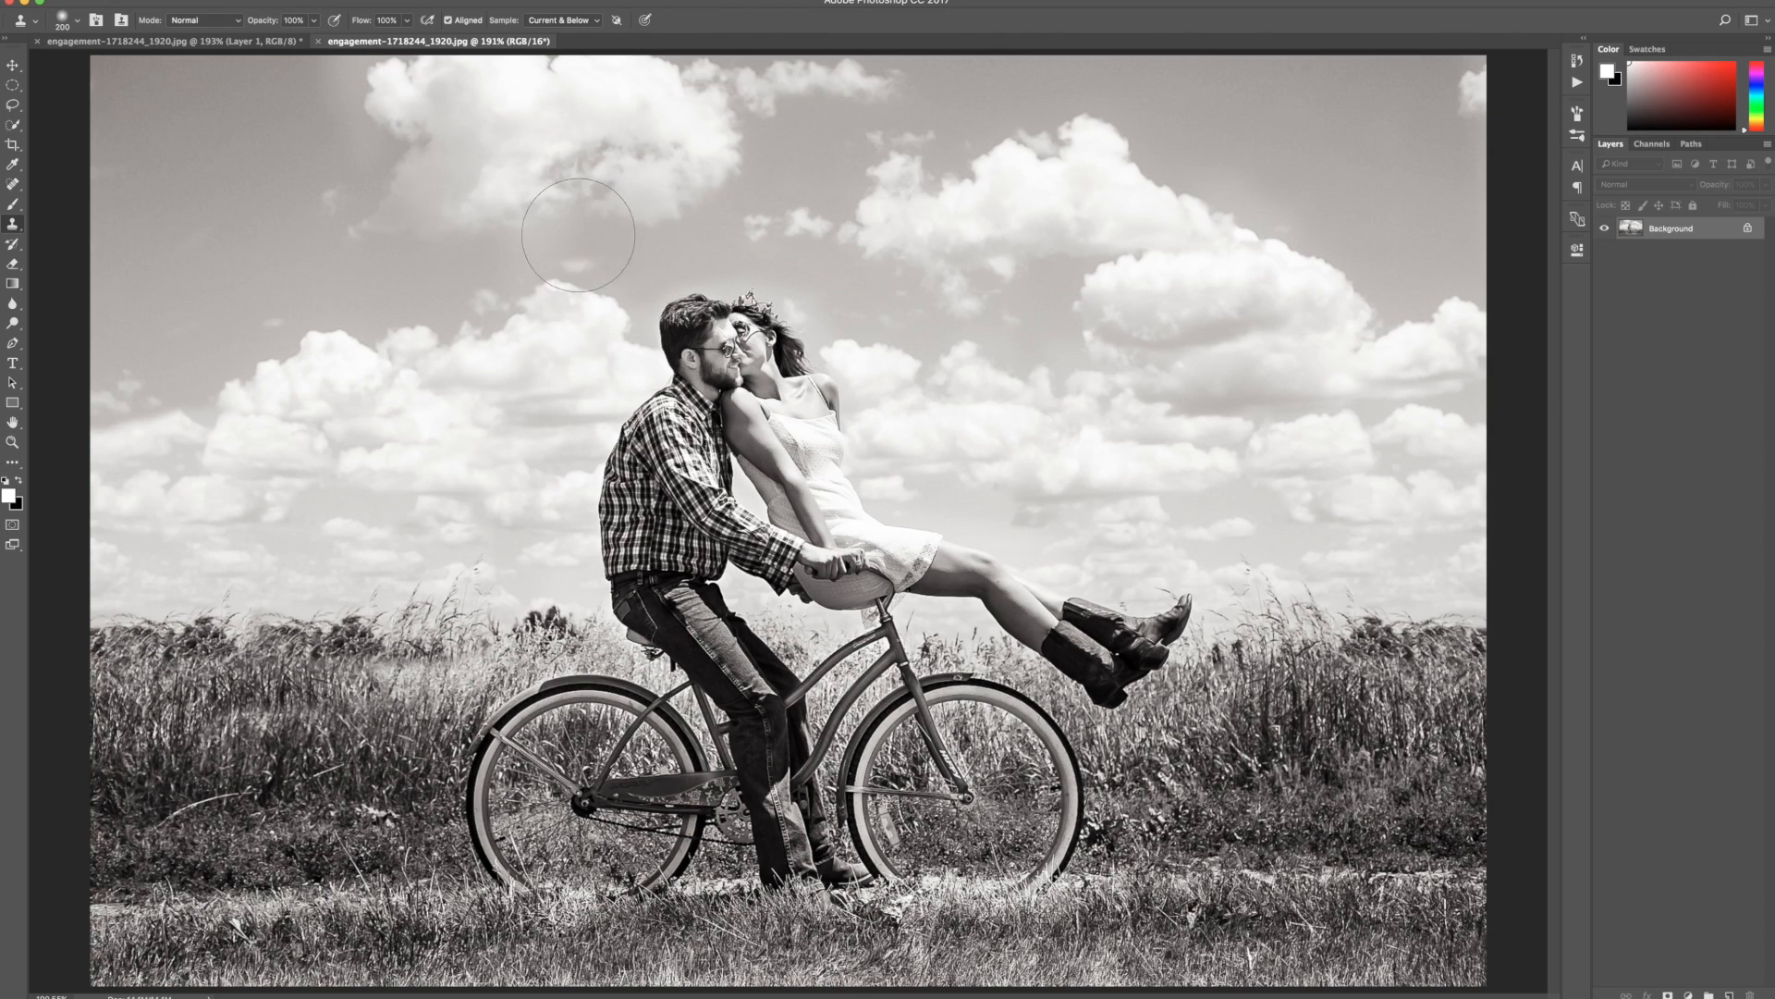
Run the ALLINONE - Neutral and ALLINONE - Bright & Shiny actions from the Sleeklens - Strike A Pose Workflow set on the copy
left_click(377, 0)
left_click(393, 90)
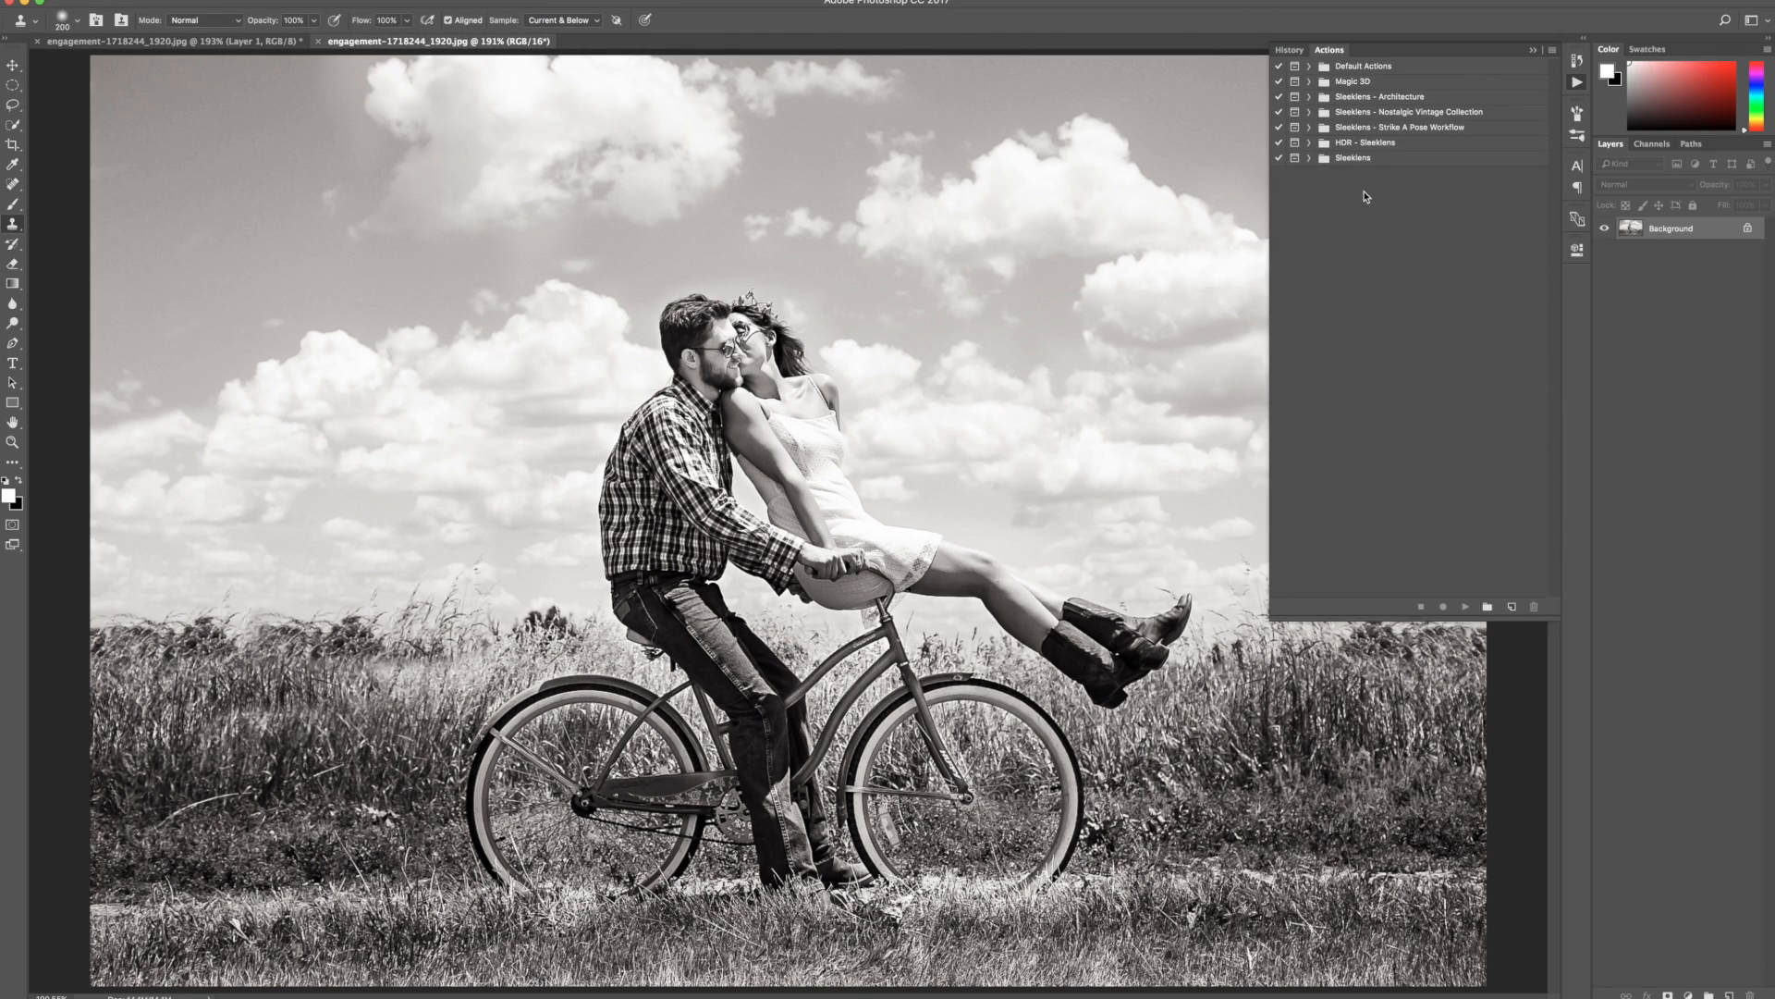
left_click(1310, 129)
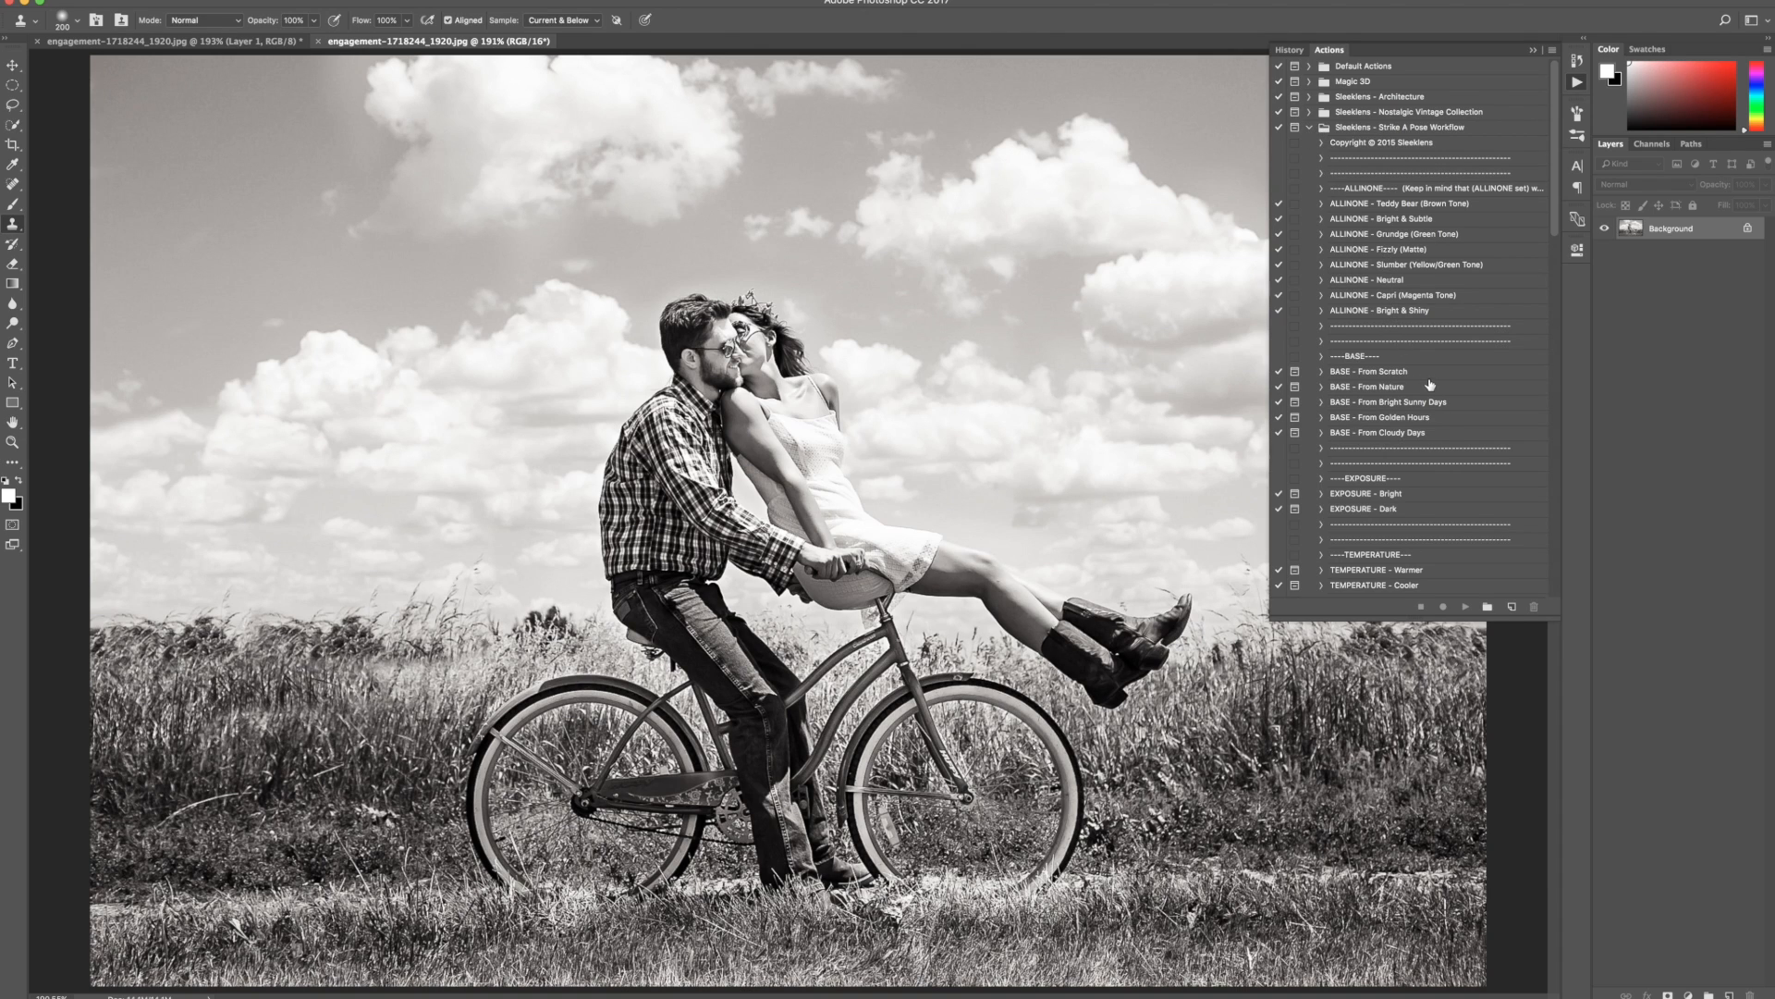
scroll(1382, 479, "down", 5)
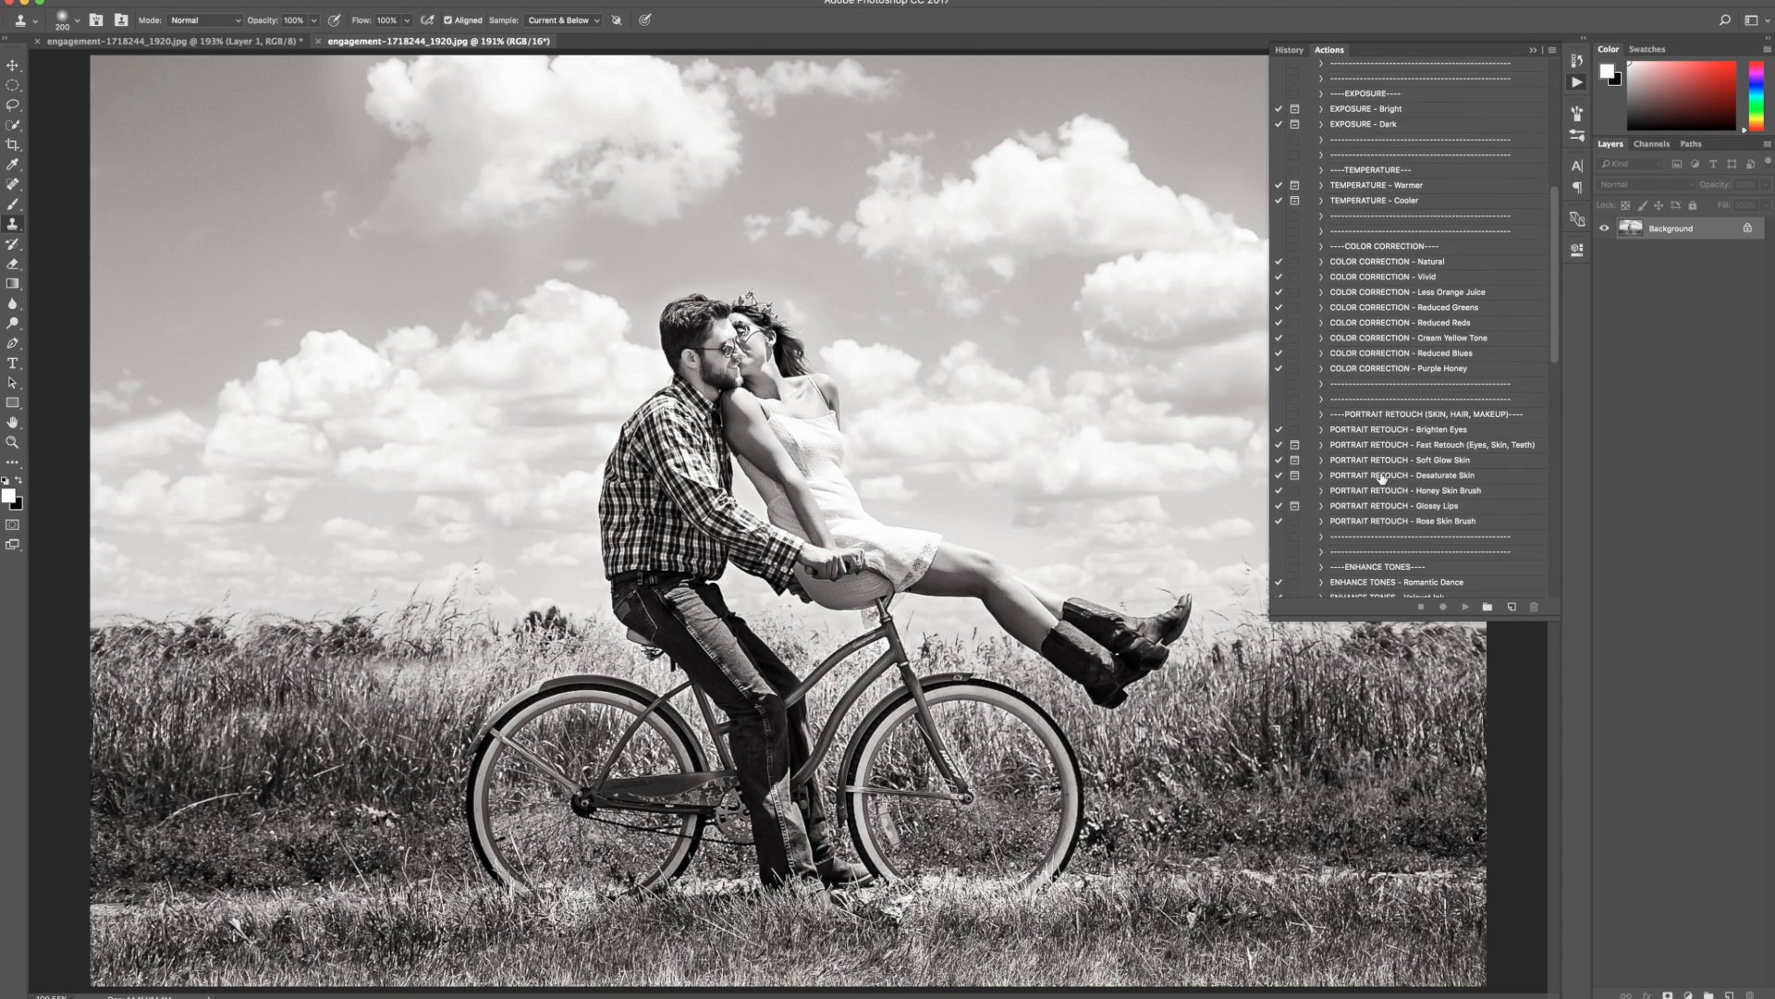
scroll(1388, 344, "up", 3)
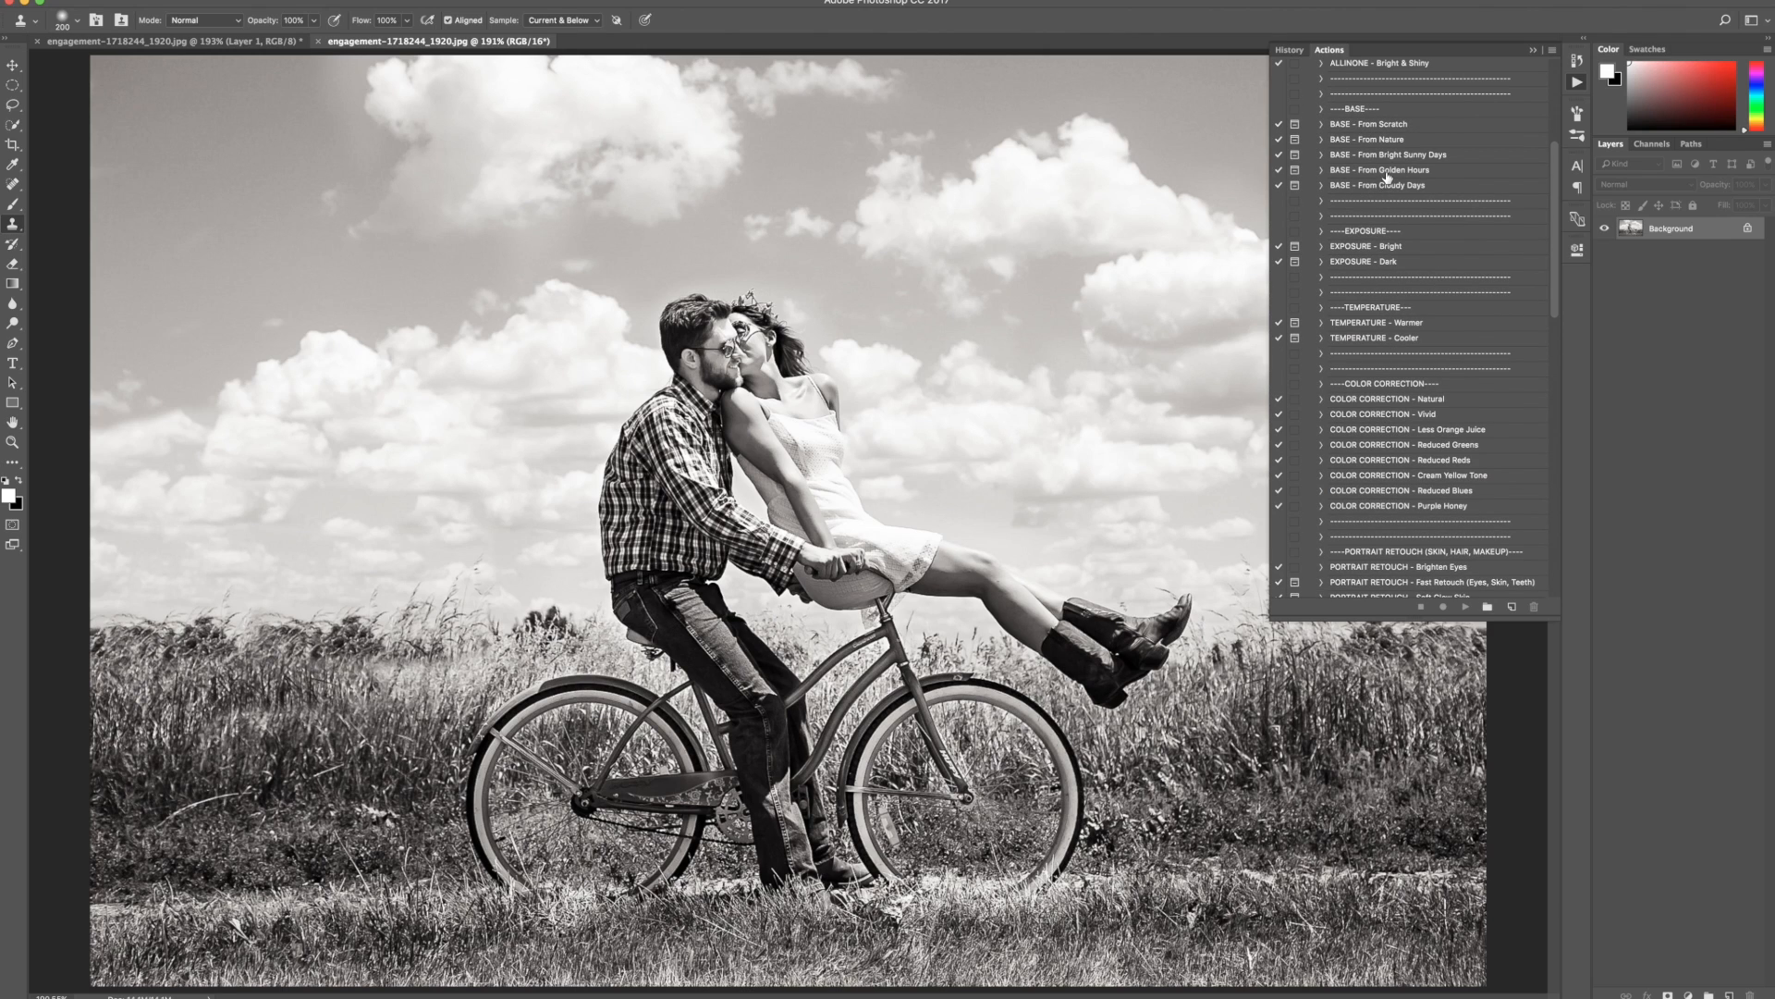
scroll(1373, 218, "up", 4)
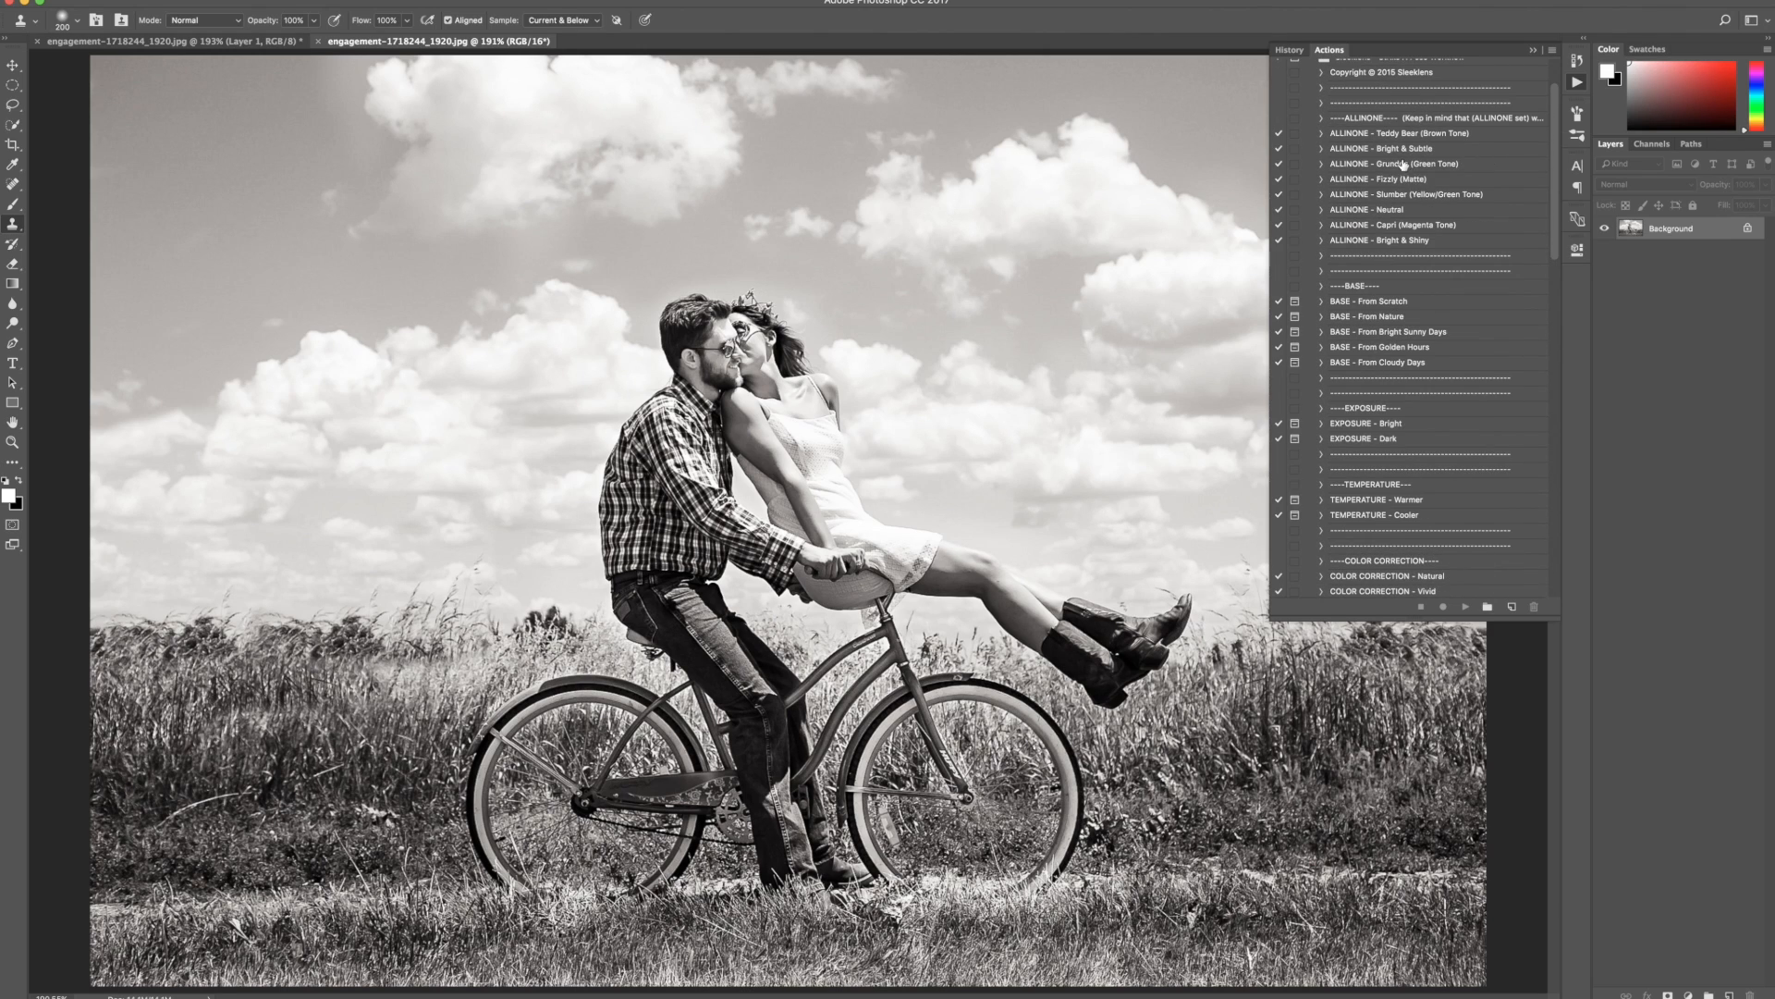
left_click(1392, 211)
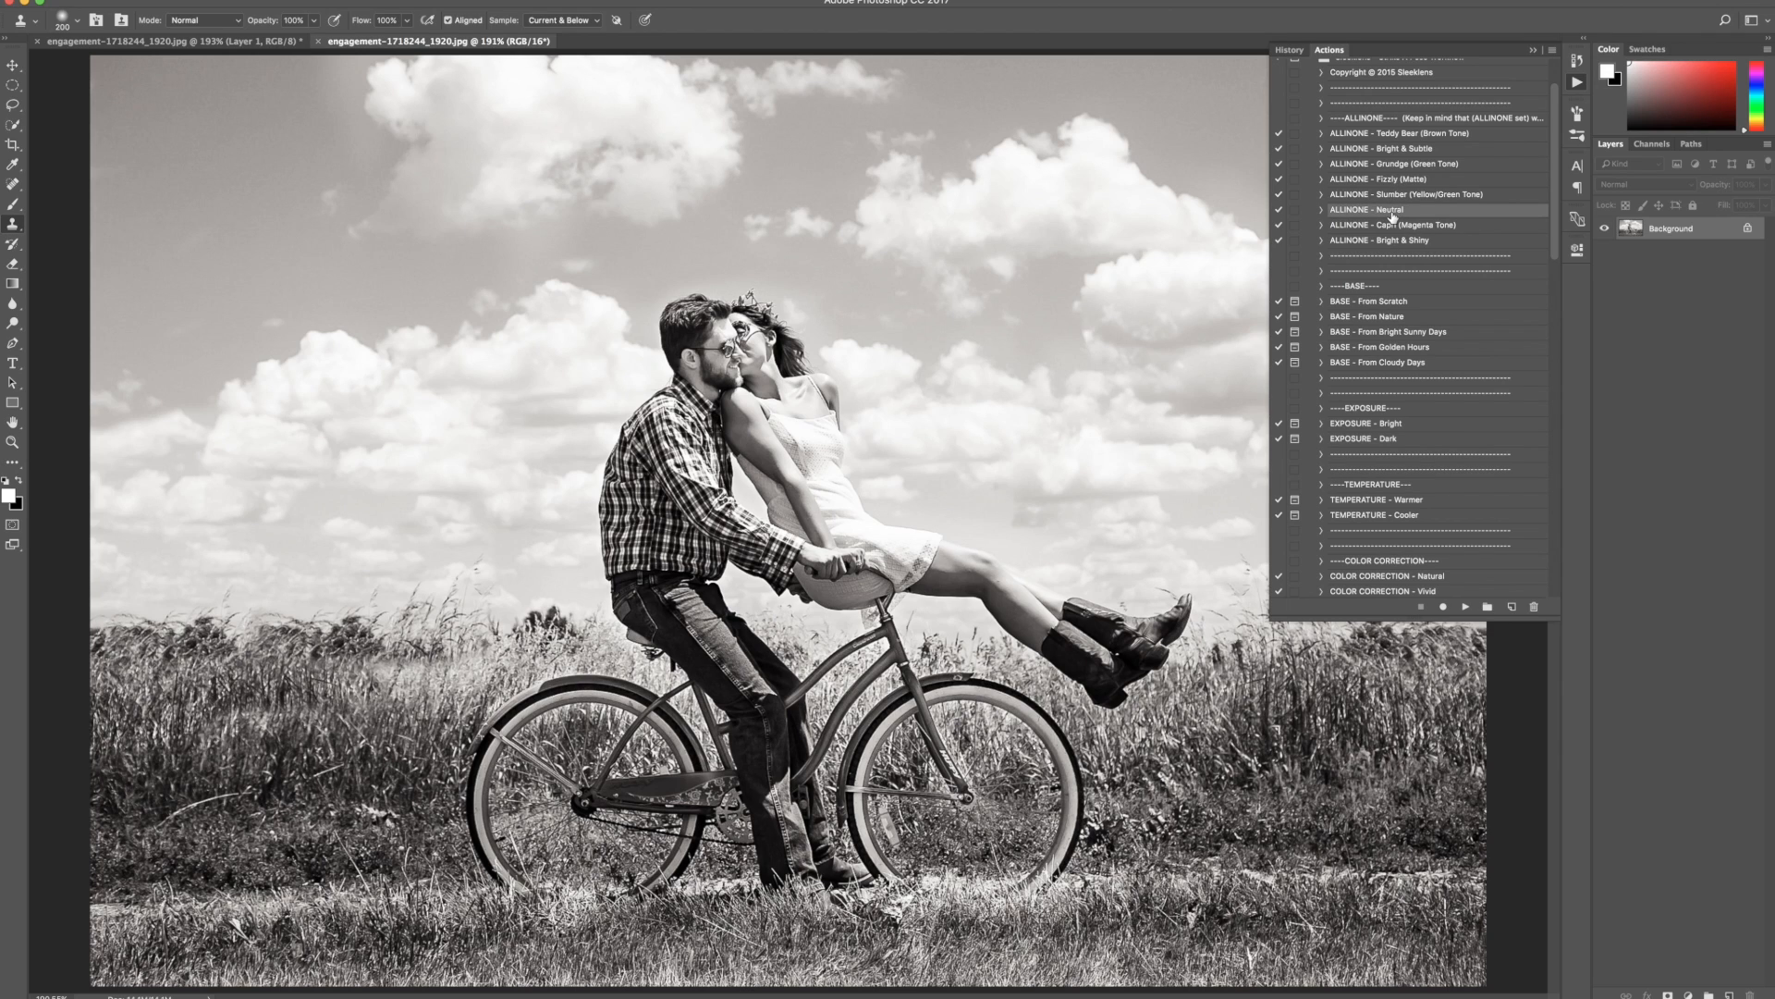
left_click(1467, 608)
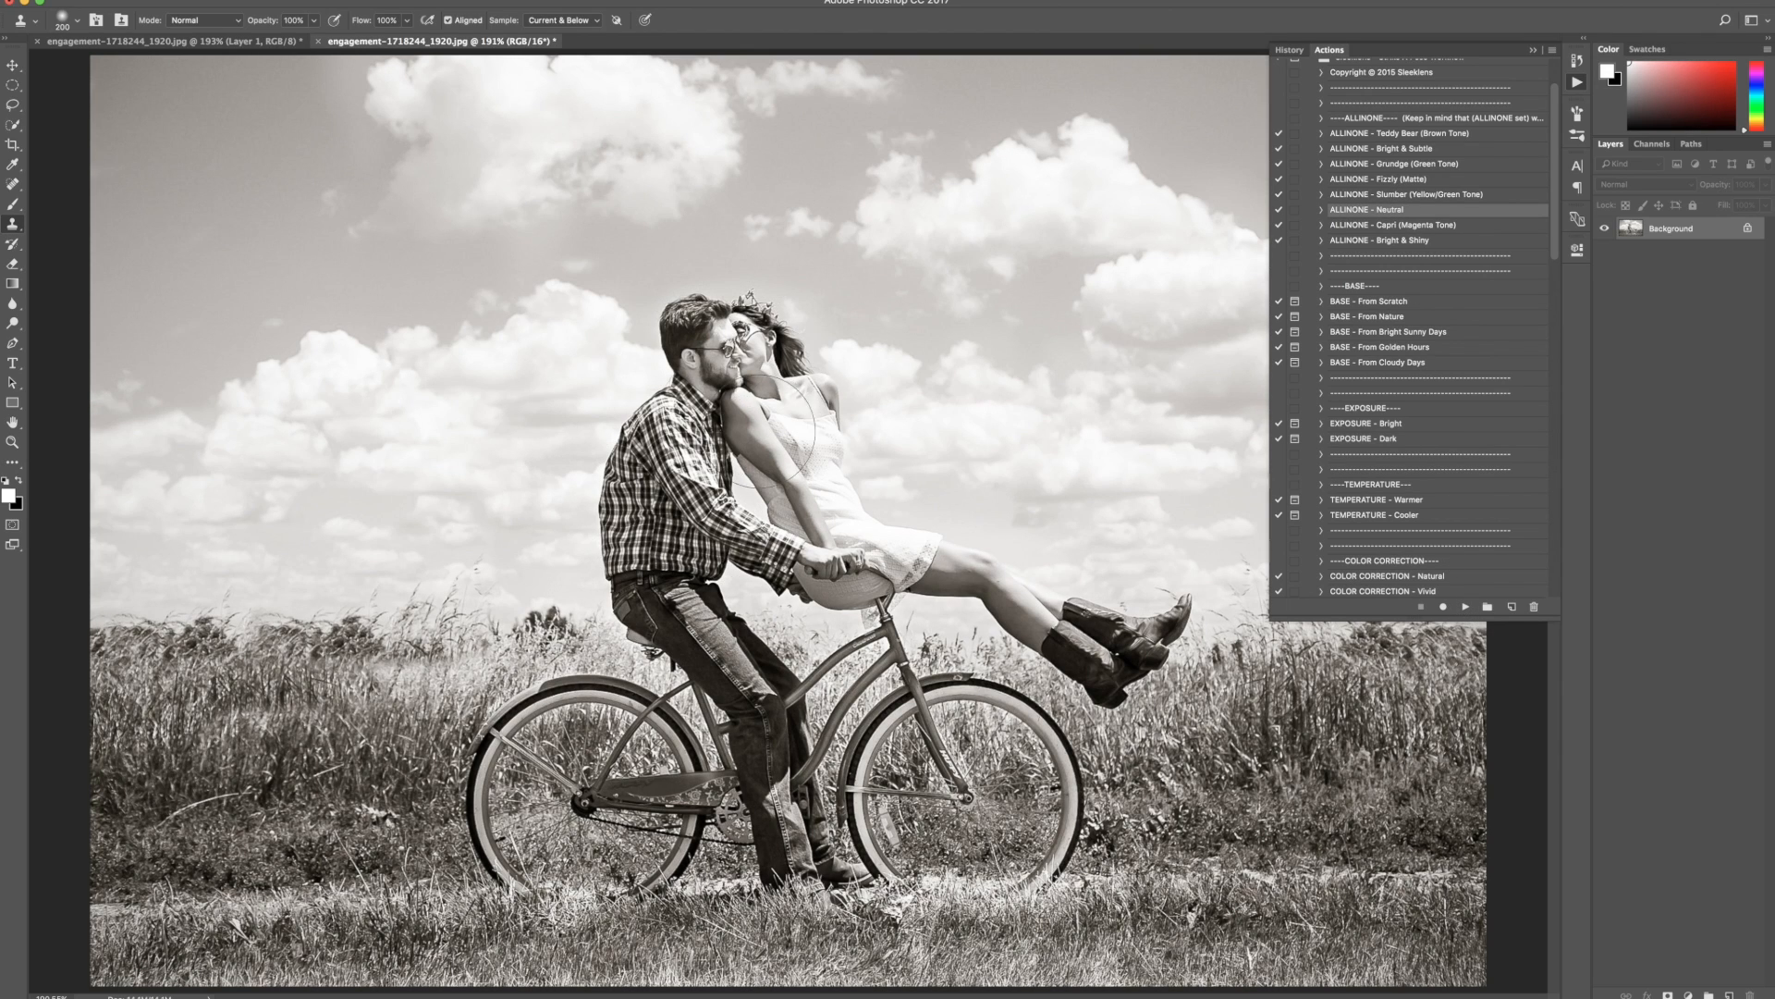
left_click(1386, 241)
left_click(1465, 607)
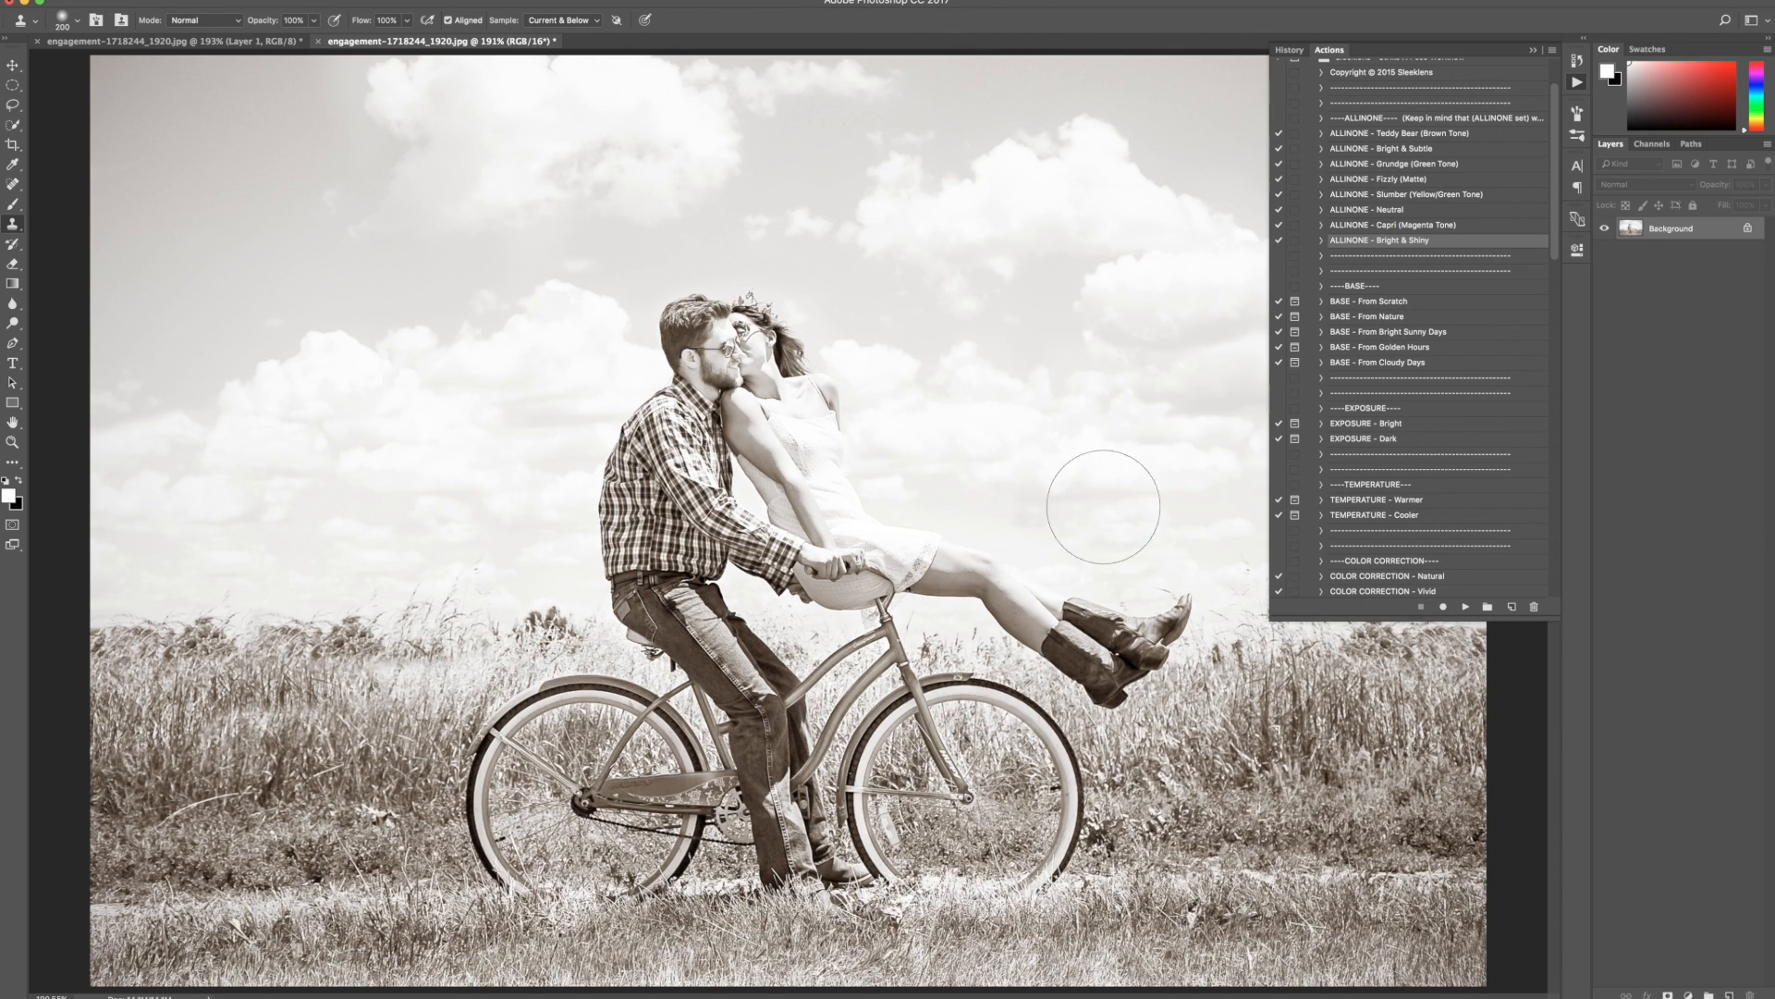
Run the EXPOSURE - Dark action on the copy, and close the document with its changes saved
left_click(1390, 441)
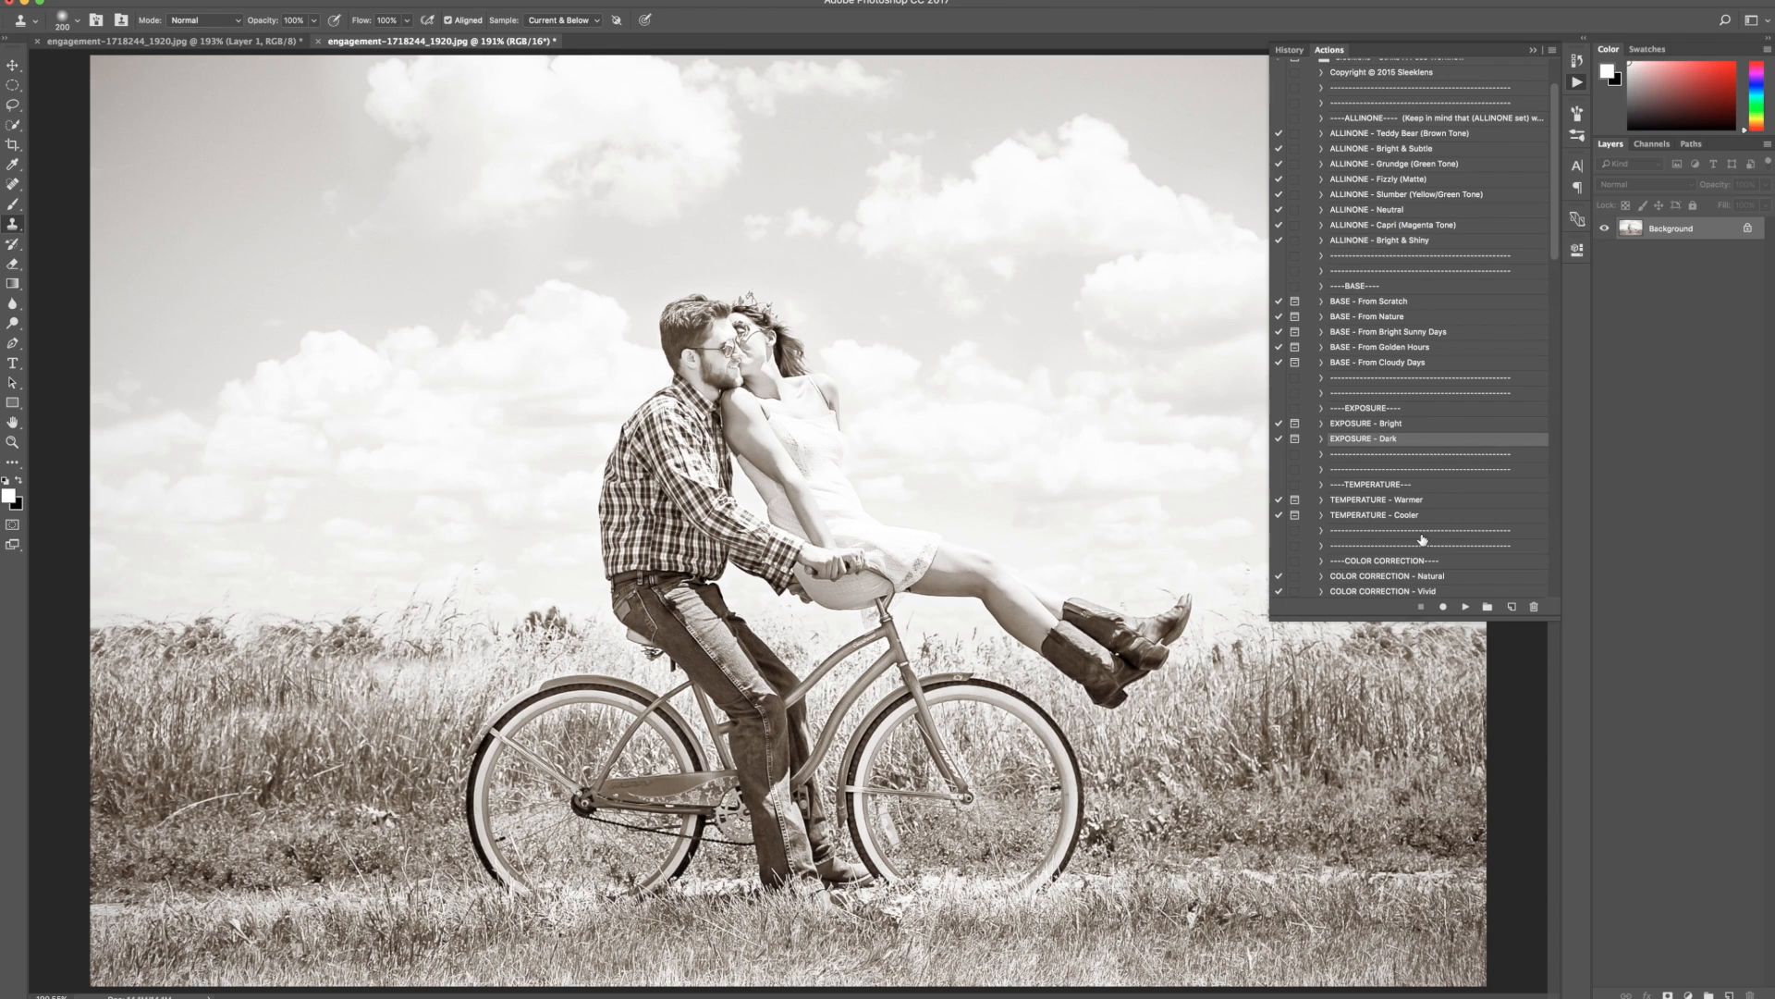
left_click(1467, 606)
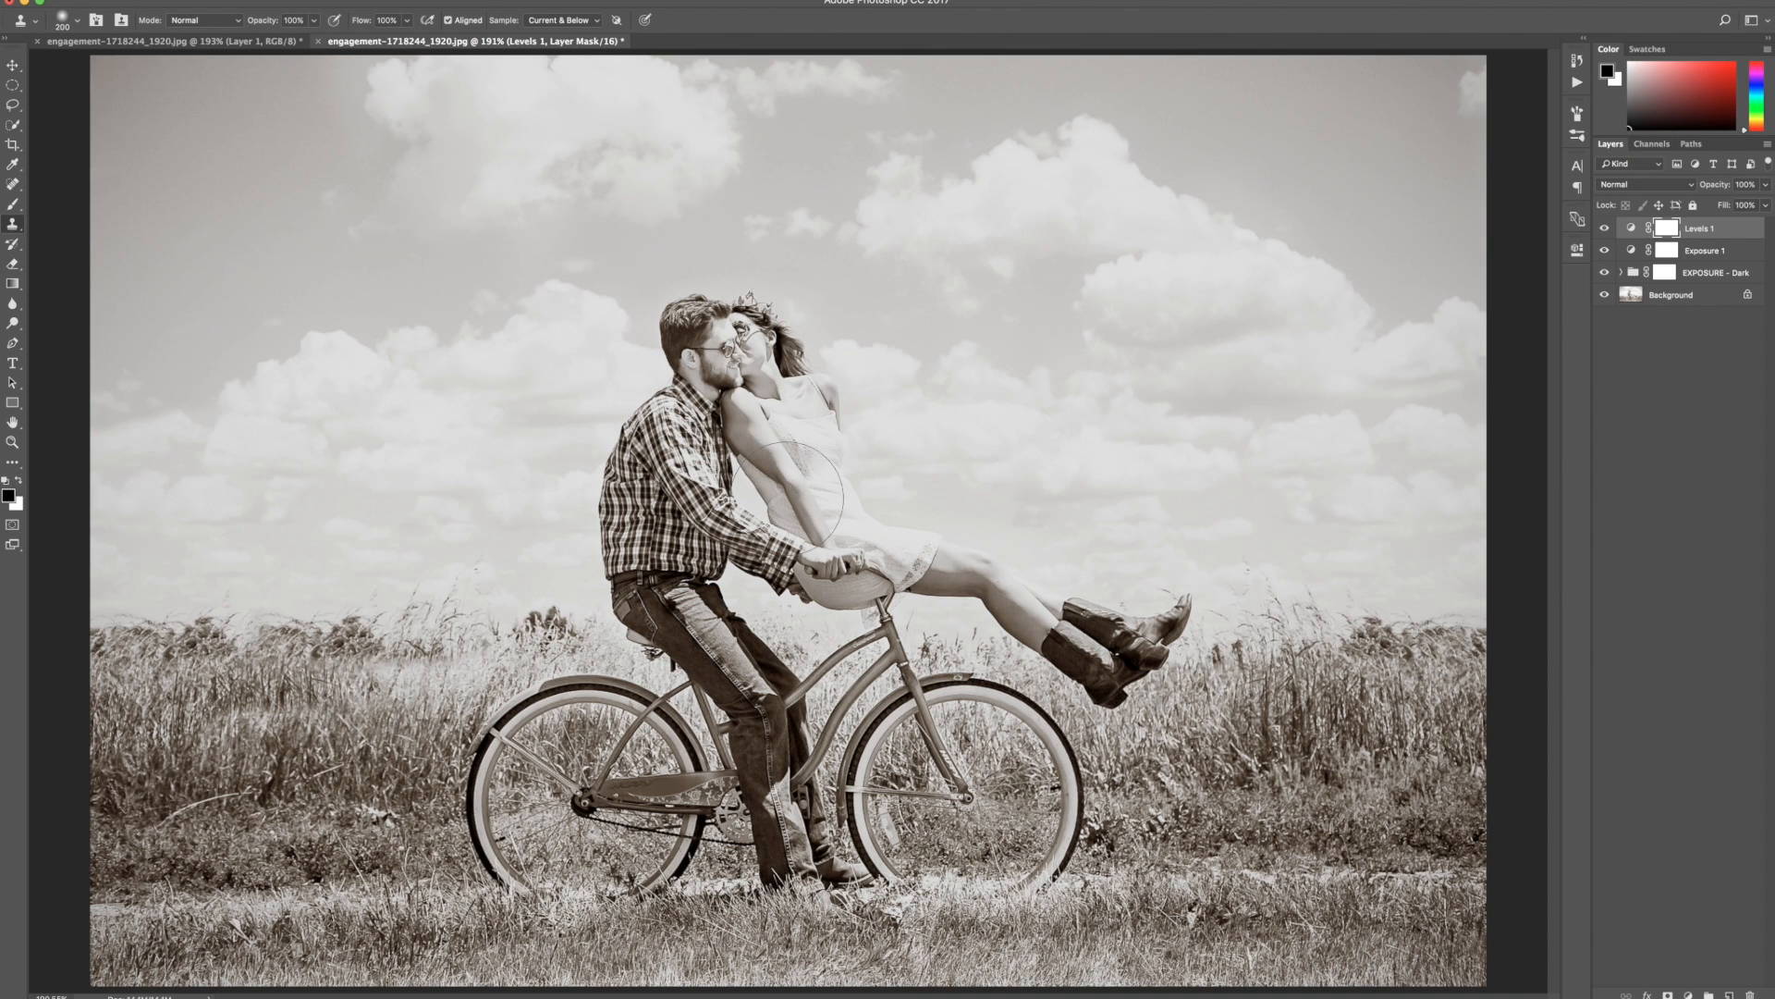
left_click(316, 42)
left_click(988, 314)
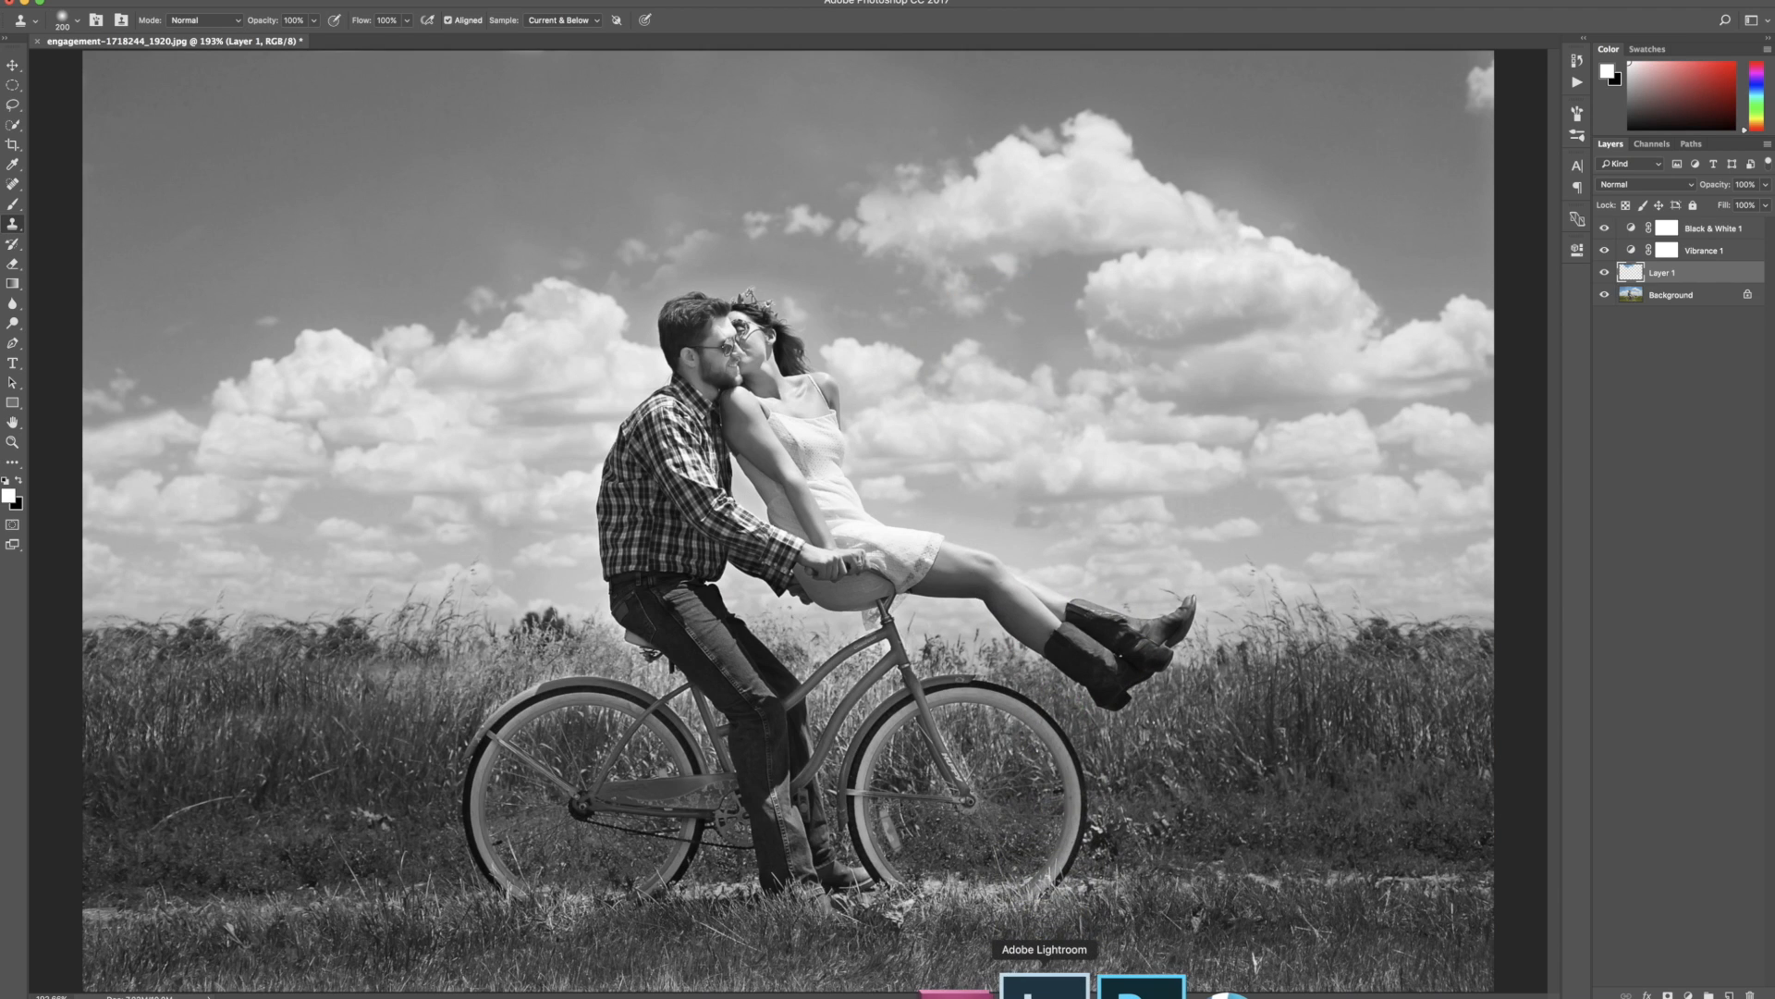
Switch to Lightroom and compare the Duo-preset photo with the copy edited by Photoshop actions
left_click(1054, 983)
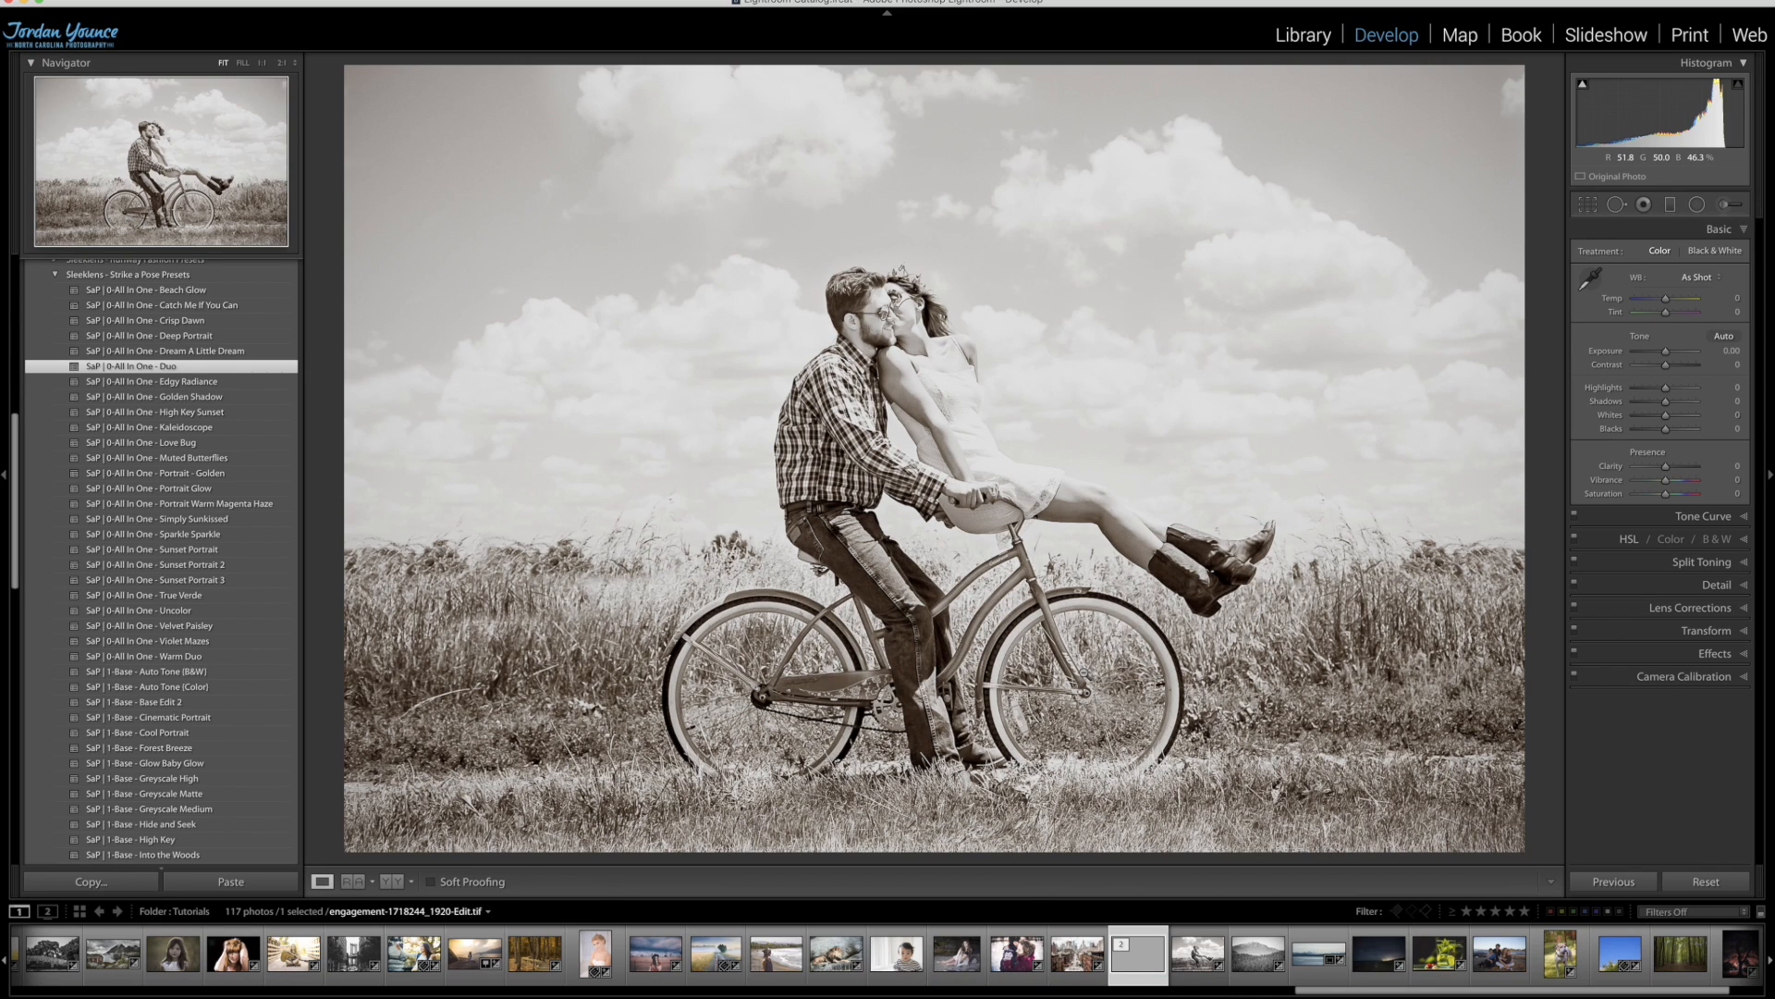
left_click(1188, 951)
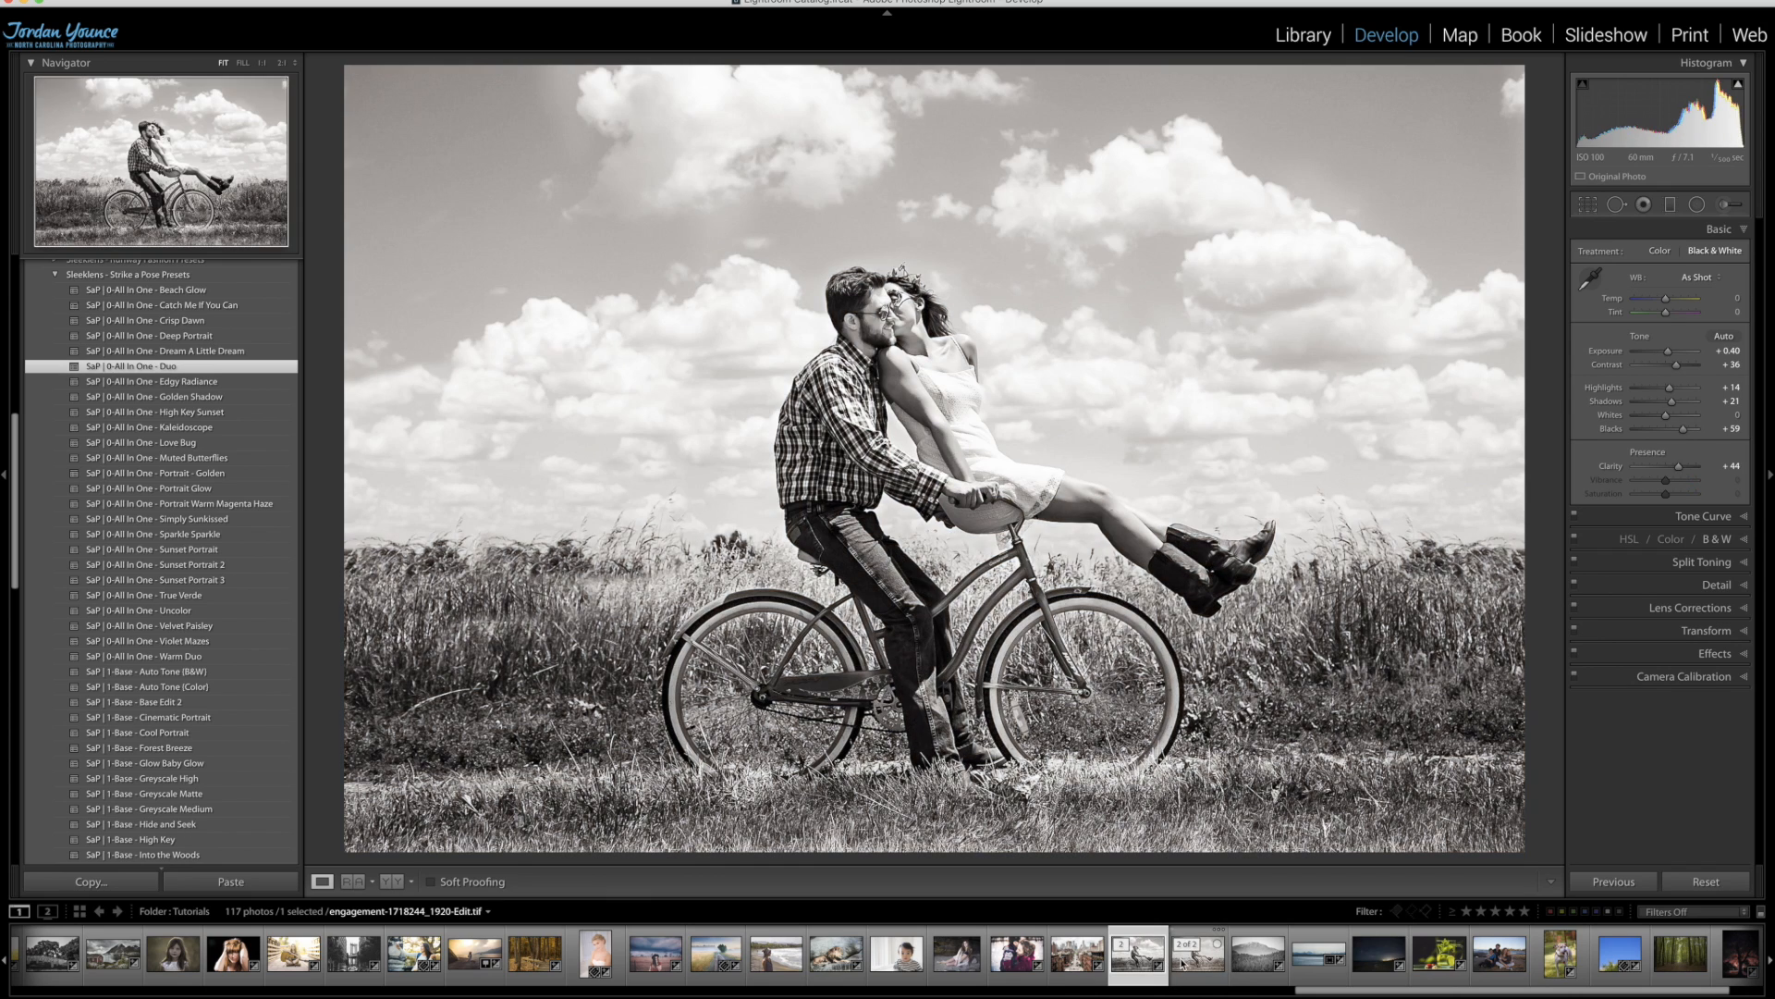
left_click(1192, 969)
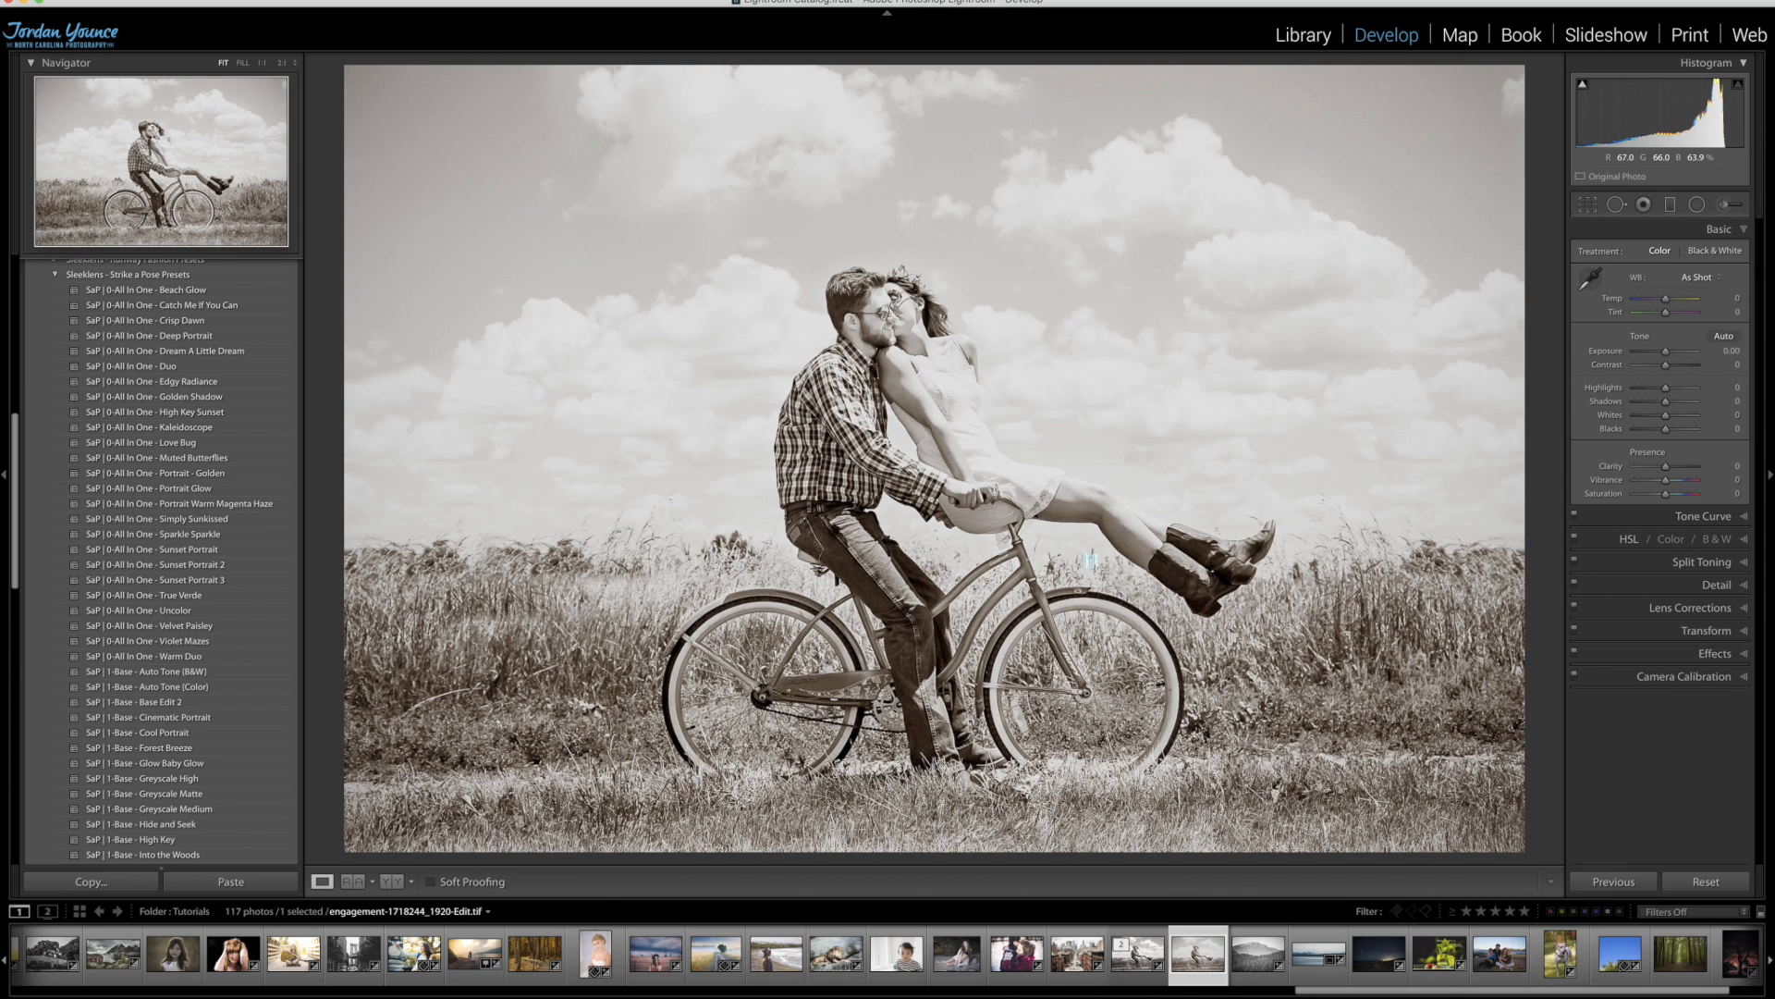